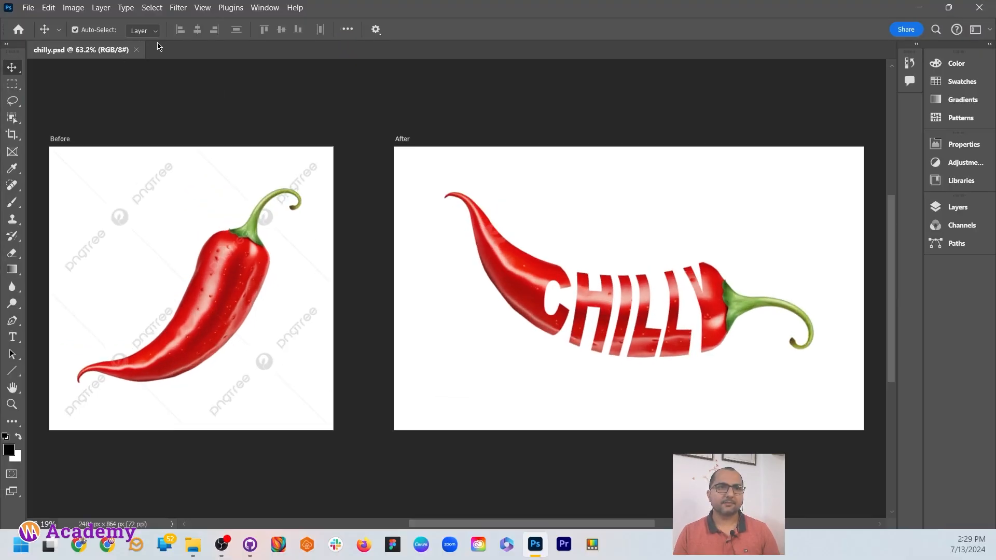
Close chilly.psd and open chilly.png from the file explorer.
{"action": "left_click", "coordinate": [137, 50]}
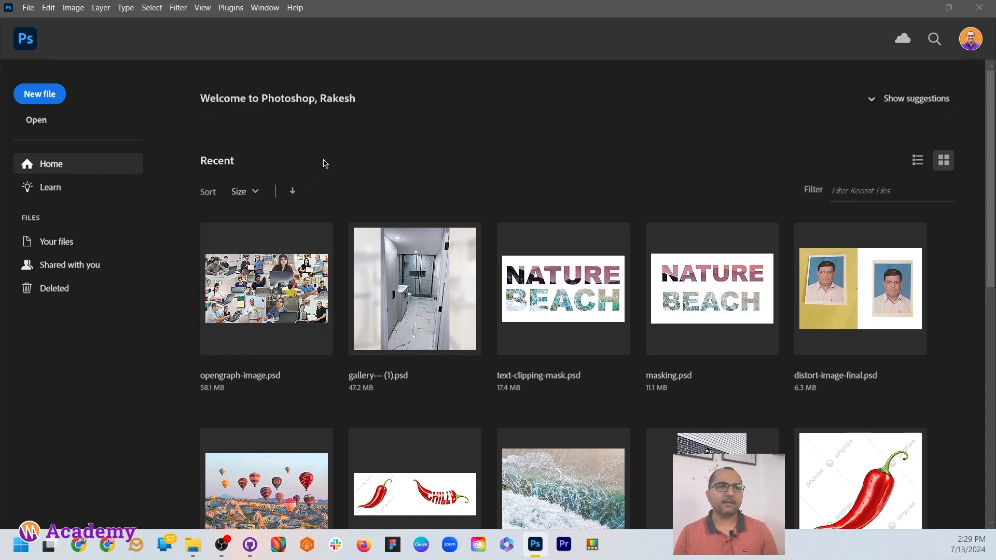
{"action": "key", "text": "alt+Tab"}
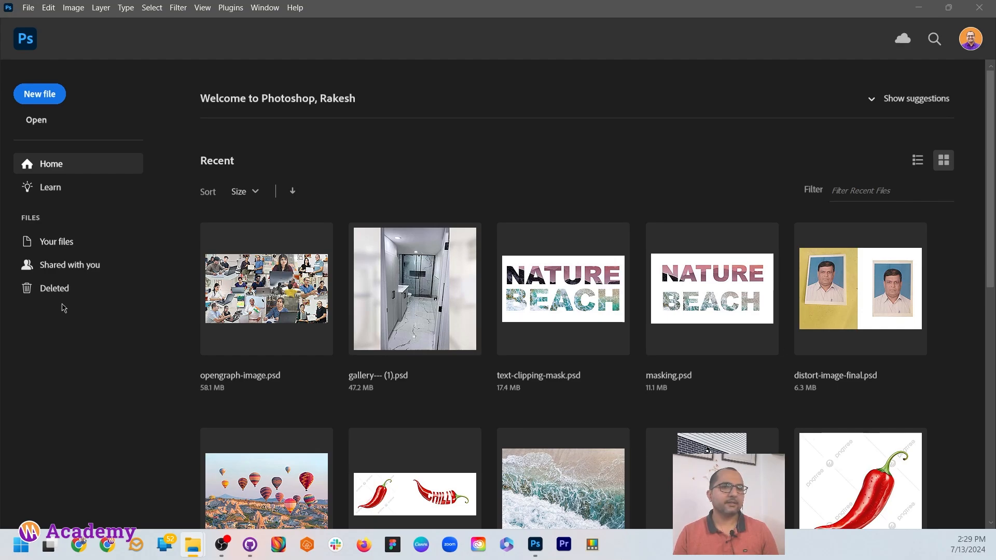
{"action": "left_click_drag", "start_coordinate": [61, 308], "coordinate": [539, 187]}
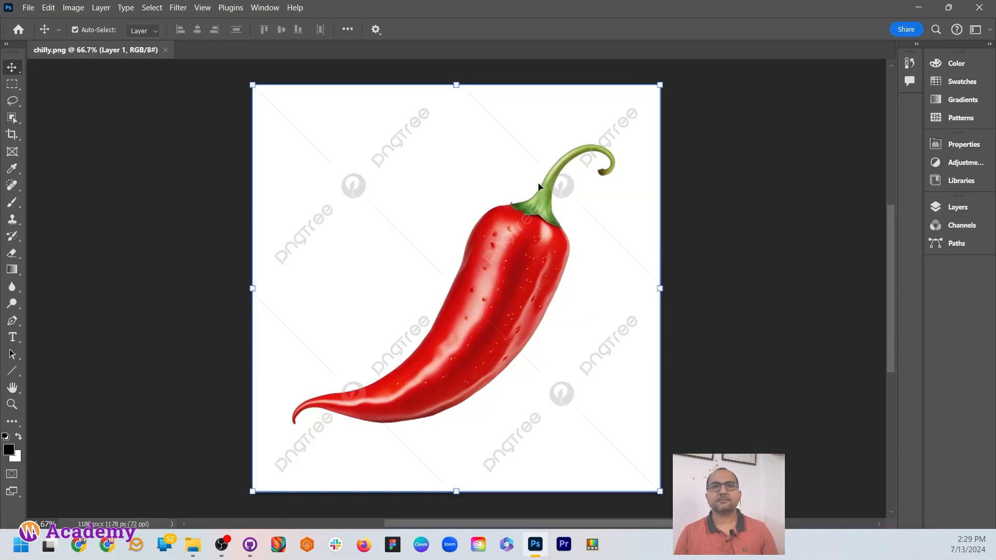
Deselect the image layer and switch chilly.png to full screen mode with the menu bar.
{"action": "left_click", "coordinate": [714, 215]}
{"action": "key", "text": "f"}
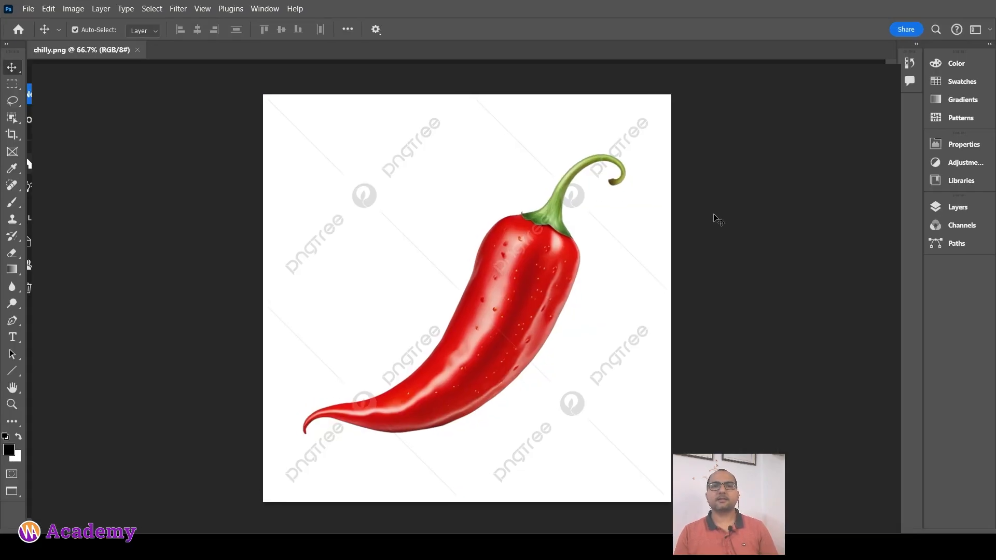
{"action": "scroll", "coordinate": [474, 273], "scroll_direction": "down", "scroll_amount": 1}
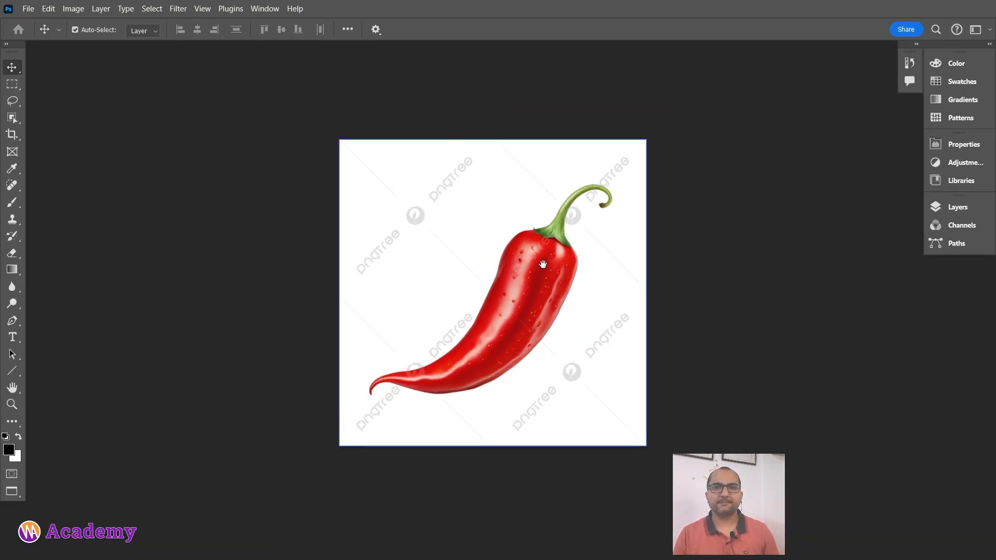
{"action": "left_click_drag", "start_coordinate": [543, 265], "coordinate": [424, 256]}
Reset the Essentials workspace and dock the Layers panel as its own column beside the other panels.
{"action": "left_click", "coordinate": [989, 32]}
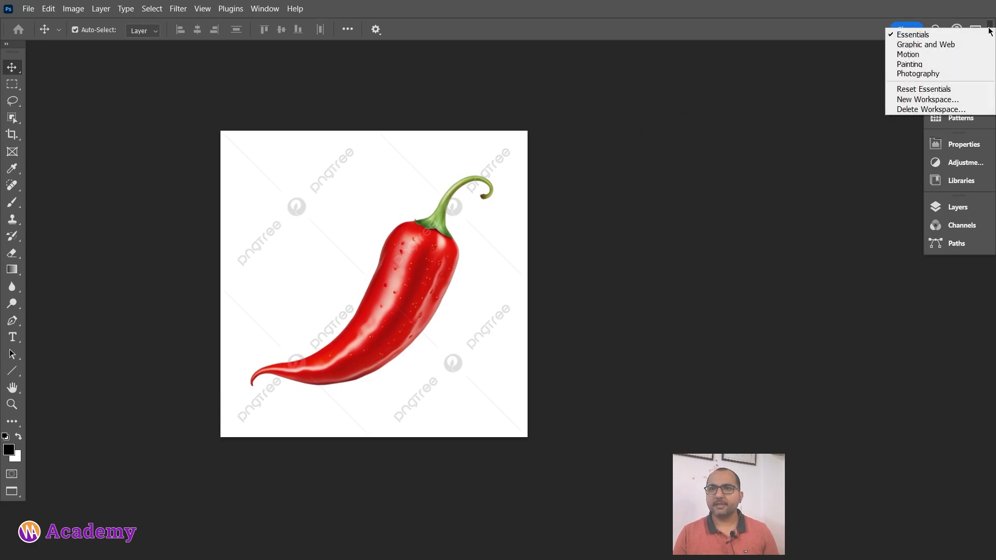
{"action": "left_click", "coordinate": [930, 91]}
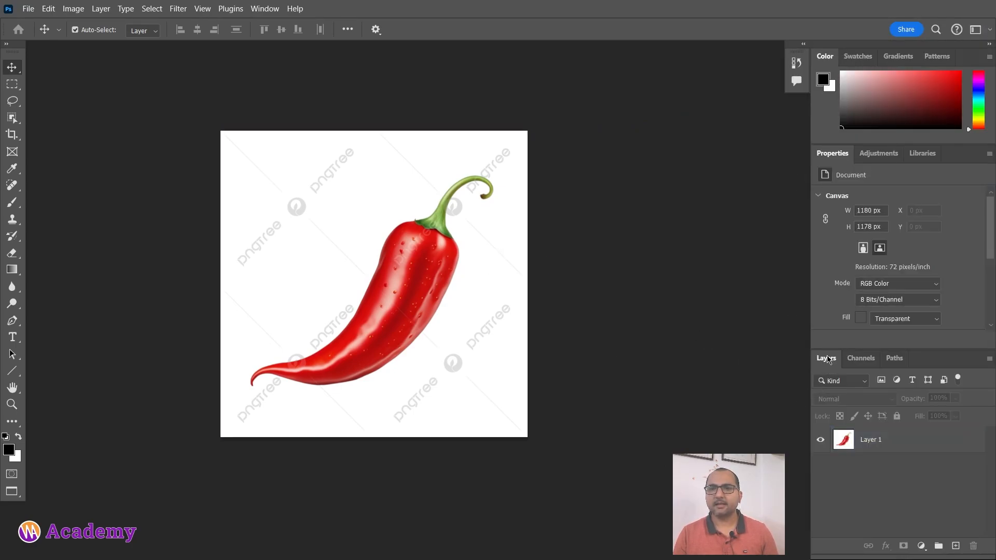
{"action": "left_click_drag", "start_coordinate": [827, 359], "coordinate": [813, 65]}
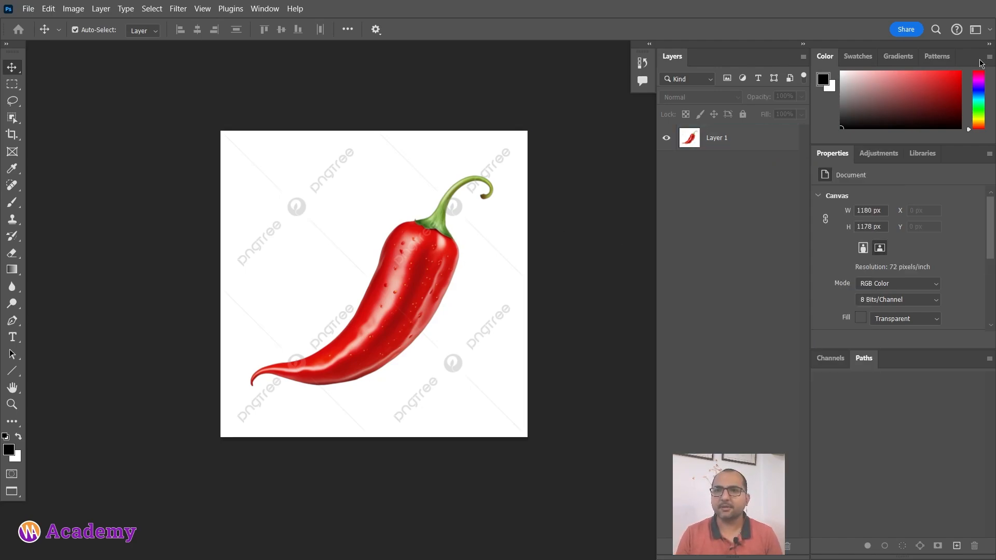
Collapse the Color, Properties and Channels panel column down to icons only, keeping Layers expanded.
{"action": "left_click", "coordinate": [990, 46]}
{"action": "left_click", "coordinate": [990, 46]}
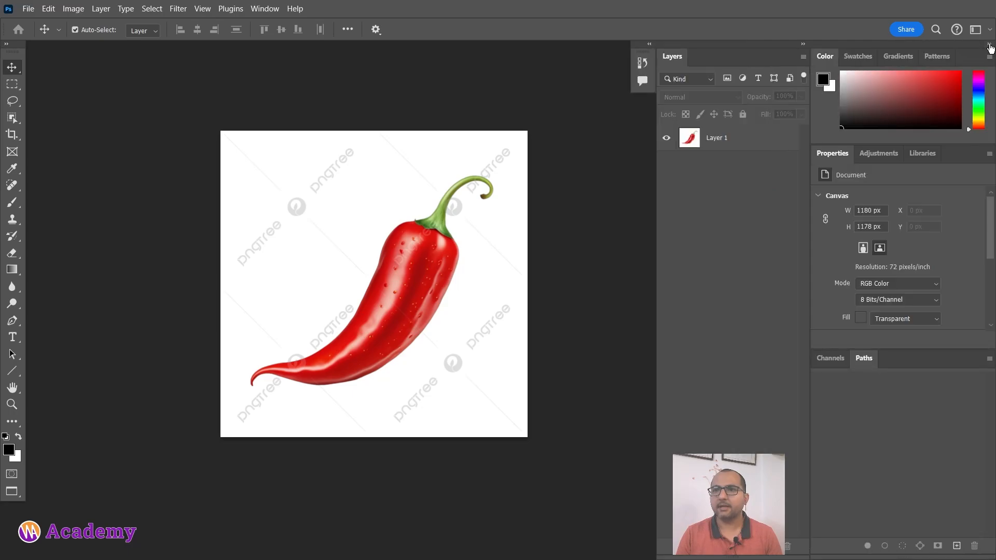
{"action": "left_click", "coordinate": [988, 46]}
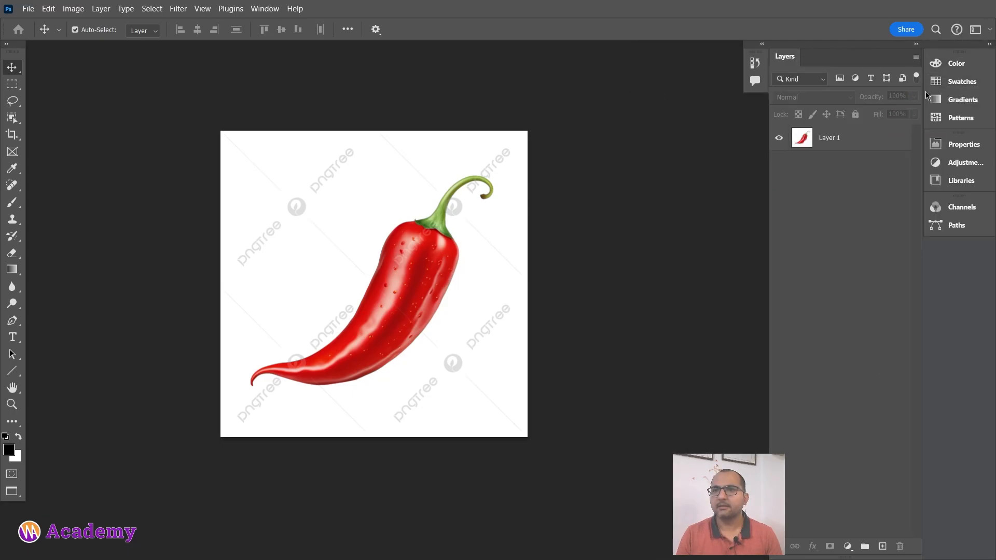
{"action": "left_click_drag", "start_coordinate": [922, 95], "coordinate": [971, 93]}
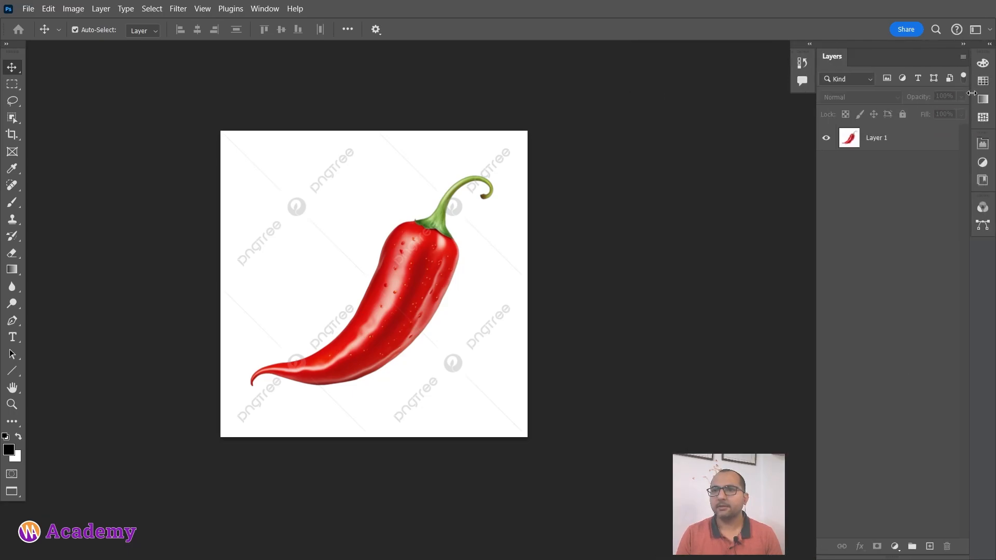
{"action": "left_click", "coordinate": [411, 263]}
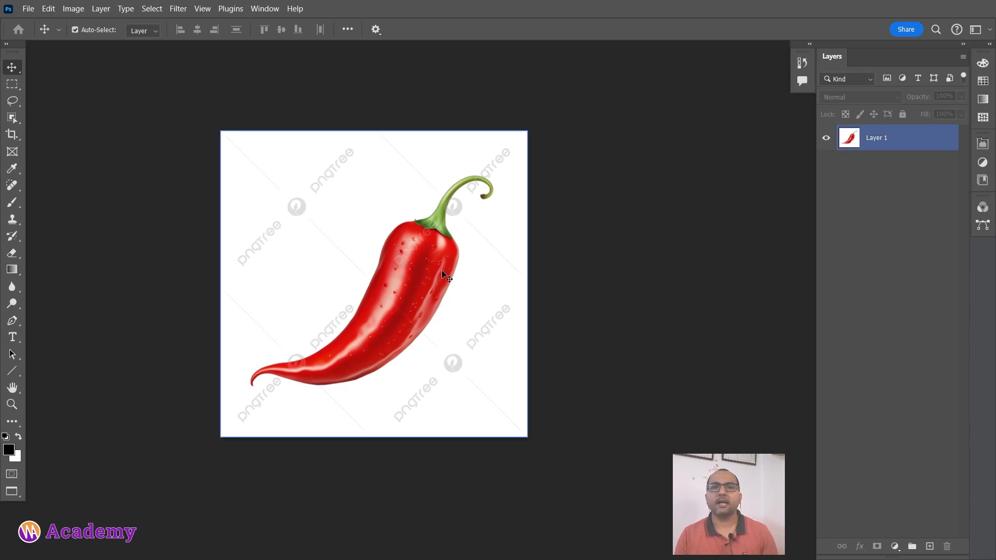
{"action": "left_click_drag", "start_coordinate": [449, 277], "coordinate": [525, 270]}
{"action": "scroll", "coordinate": [515, 273], "scroll_direction": "up", "scroll_amount": 1}
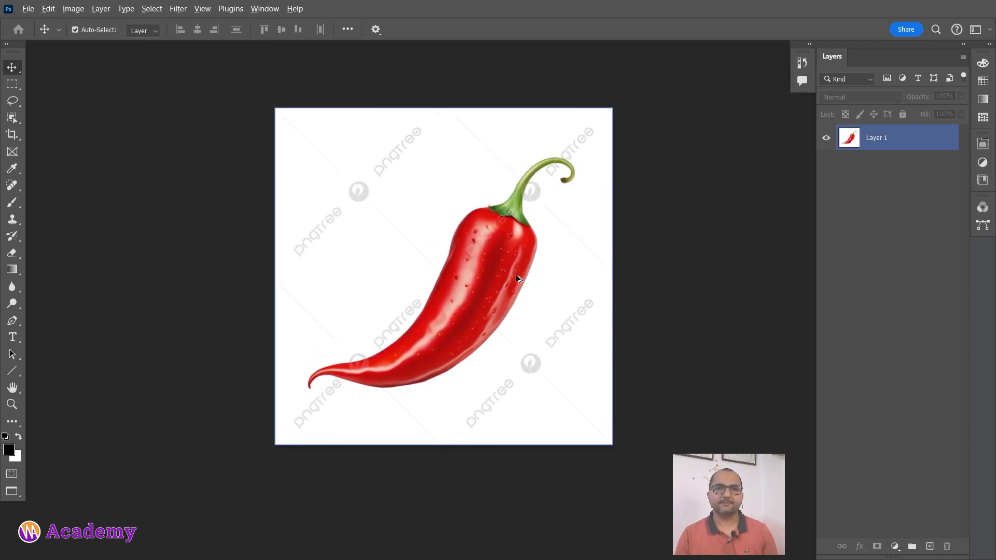
{"action": "scroll", "coordinate": [515, 272], "scroll_direction": "down", "scroll_amount": 1}
{"action": "left_click", "coordinate": [864, 163]}
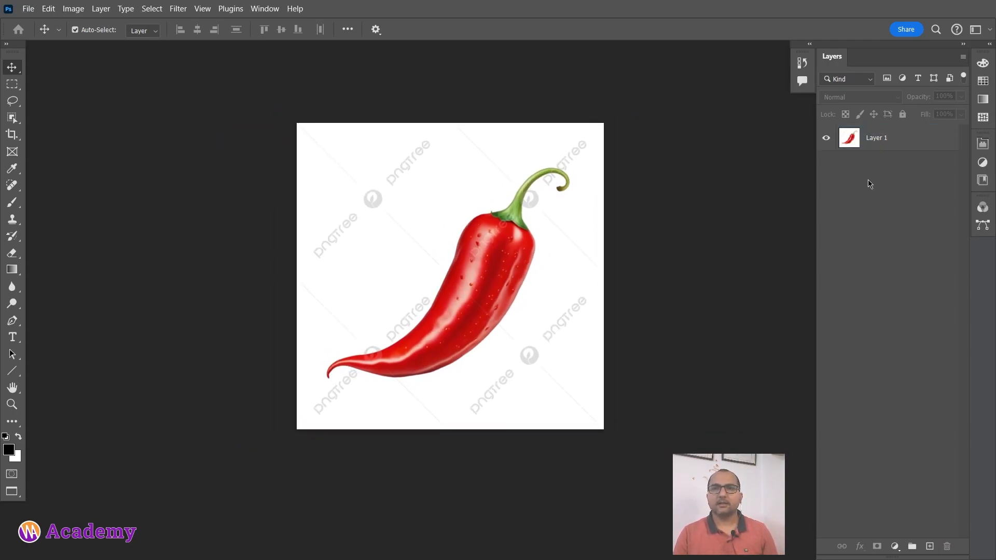
Duplicate Layer 1.
{"action": "left_click", "coordinate": [870, 138]}
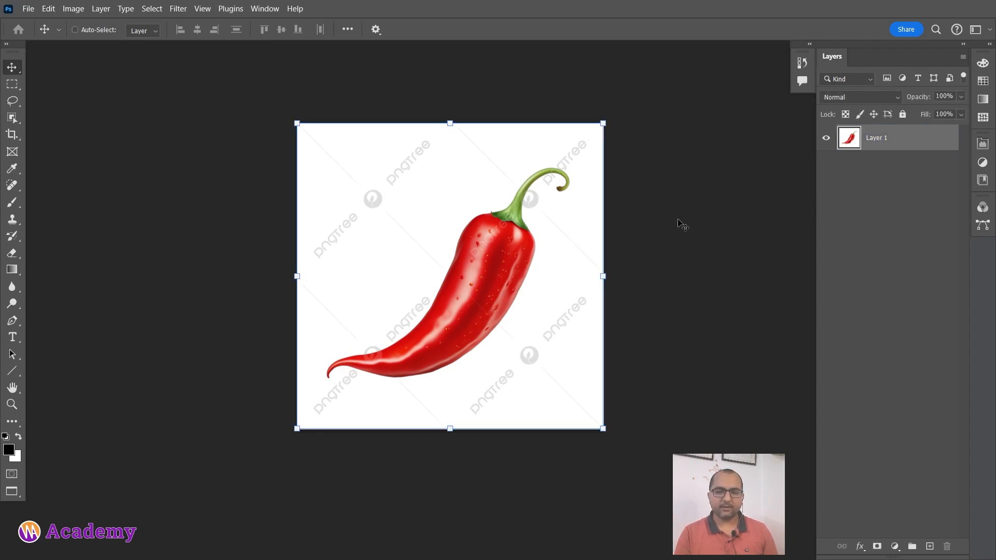
{"action": "key", "text": "ctrl+j"}
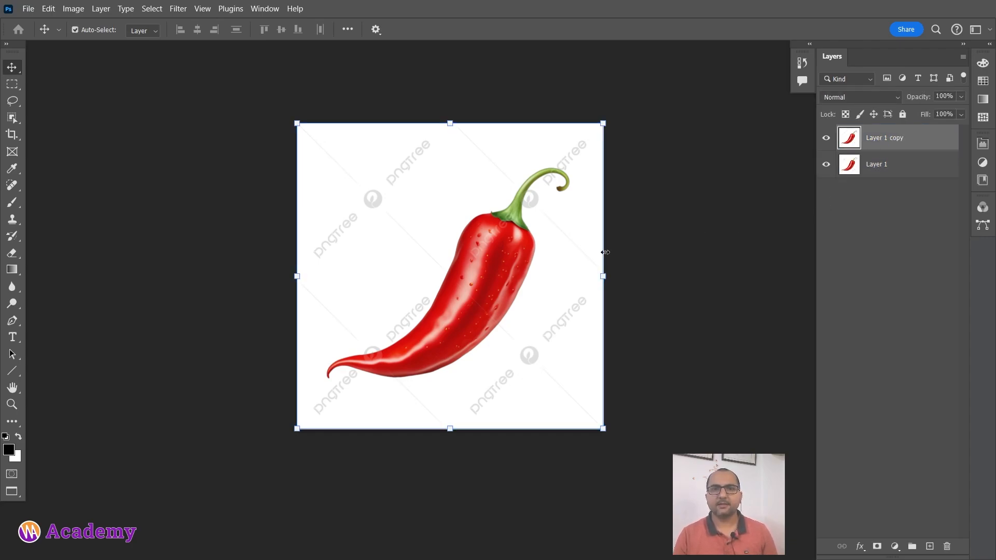
Cover the watermarks above-left and below-right of the chilli by filling freehand Lasso selections with the white background colour.
{"action": "scroll", "coordinate": [536, 259], "scroll_direction": "up", "scroll_amount": 1}
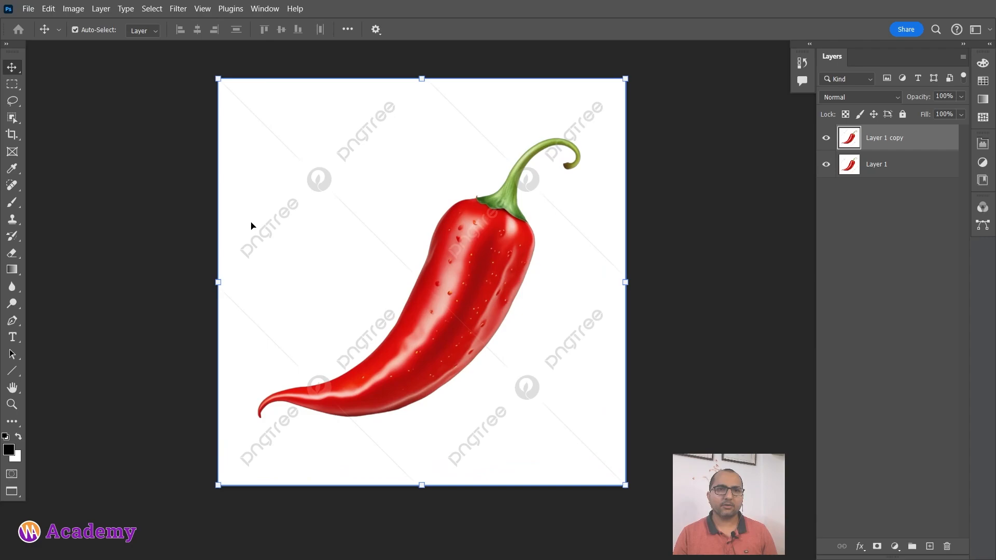
{"action": "key", "text": "l"}
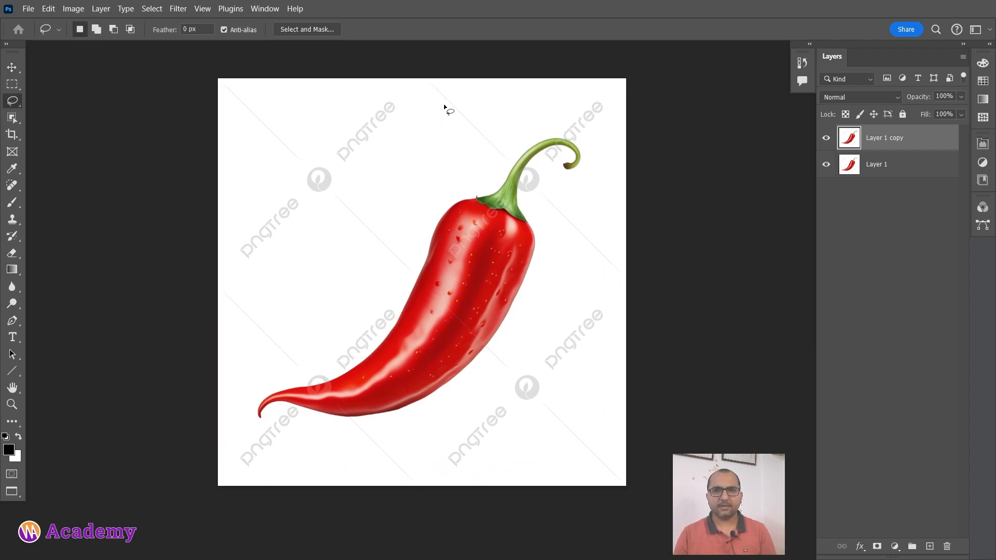
{"action": "mouse_move", "coordinate": [436, 109]}
{"action": "left_mouse_down"}
{"action": "mouse_move", "coordinate": [202, 123]}
{"action": "mouse_move", "coordinate": [413, 15]}
{"action": "mouse_move", "coordinate": [437, 102]}
{"action": "left_mouse_up"}
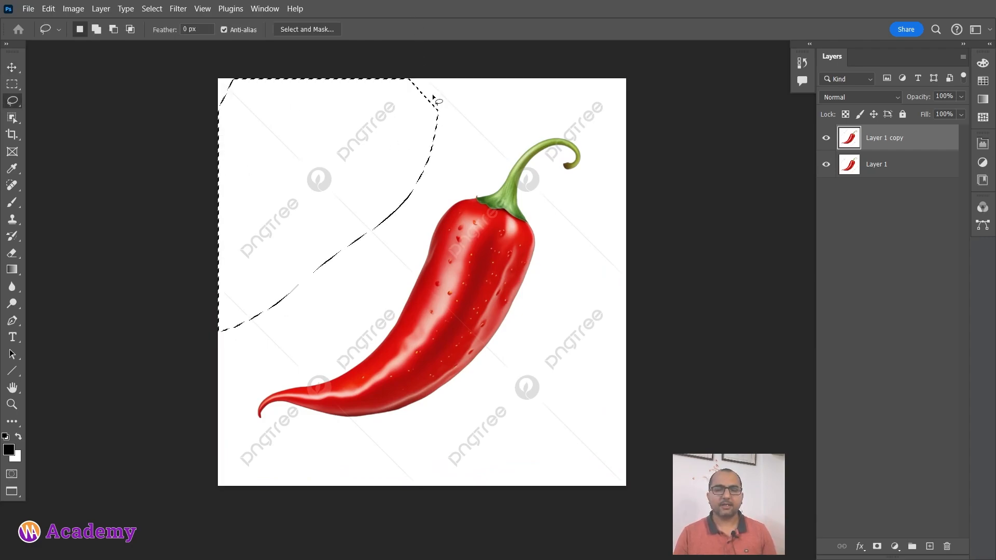
{"action": "key", "text": "ctrl+BackSpace"}
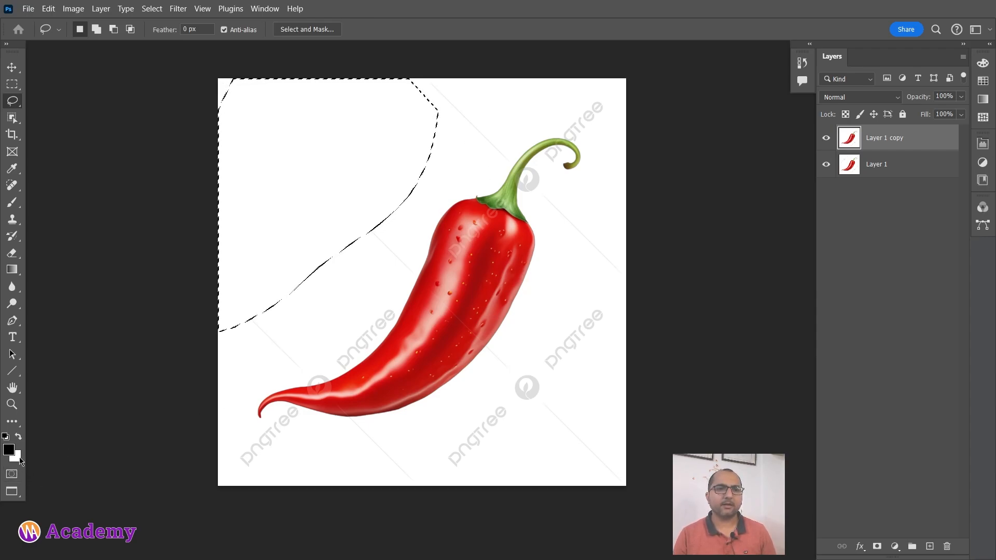
{"action": "key", "text": "ctrl+d"}
{"action": "mouse_move", "coordinate": [647, 185]}
{"action": "left_mouse_down"}
{"action": "mouse_move", "coordinate": [542, 327]}
{"action": "mouse_move", "coordinate": [366, 484]}
{"action": "mouse_move", "coordinate": [639, 428]}
{"action": "left_mouse_up"}
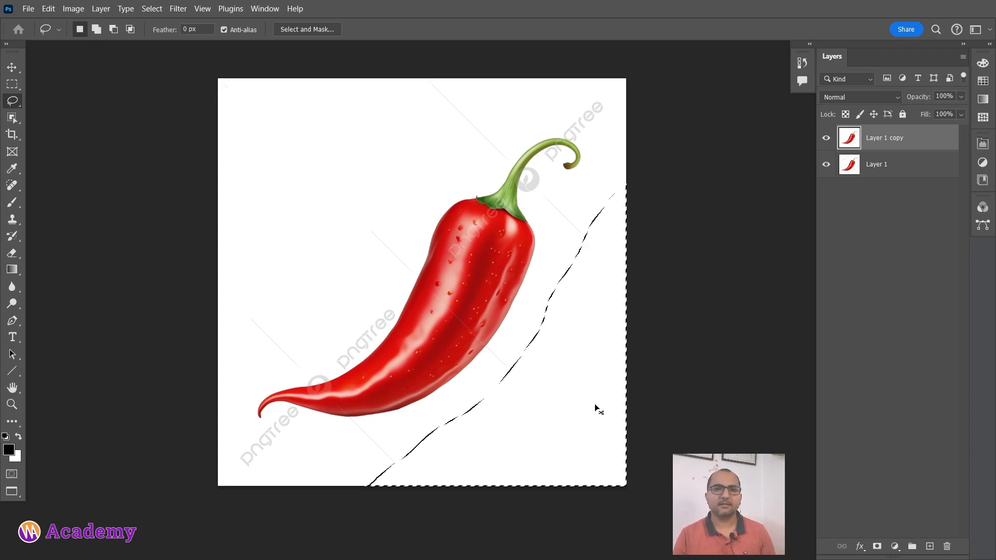
{"action": "key", "text": "ctrl+d"}
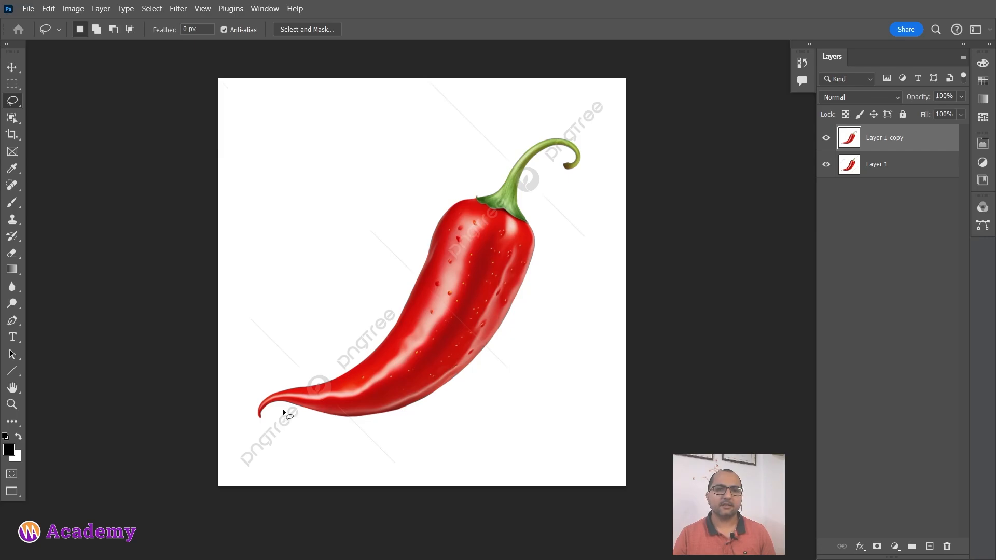
Remove the diagonal watermark line above the chilli's stem with the Content-Aware Spot Healing Brush.
{"action": "scroll", "coordinate": [497, 236], "scroll_direction": "up", "scroll_amount": 3}
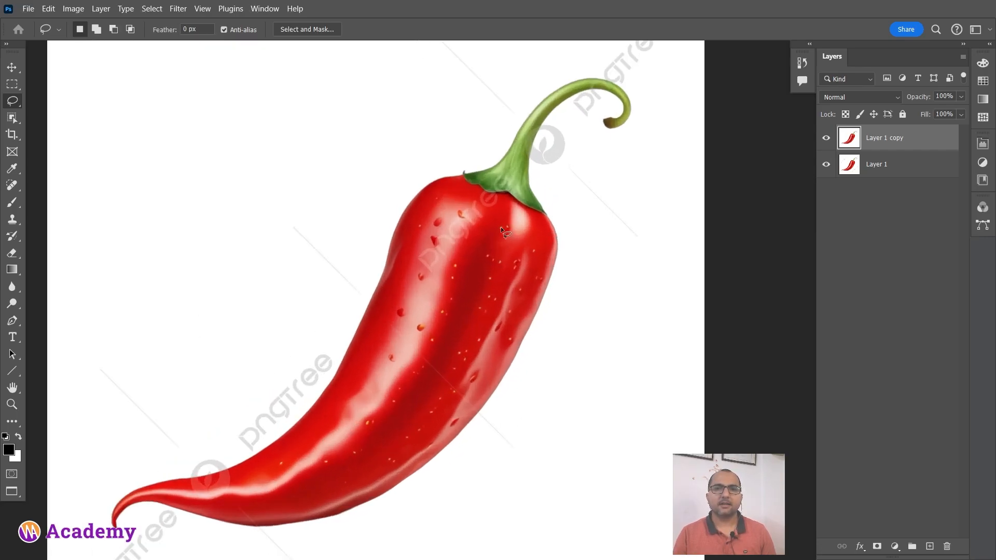
{"action": "left_click_drag", "start_coordinate": [611, 86], "coordinate": [500, 307]}
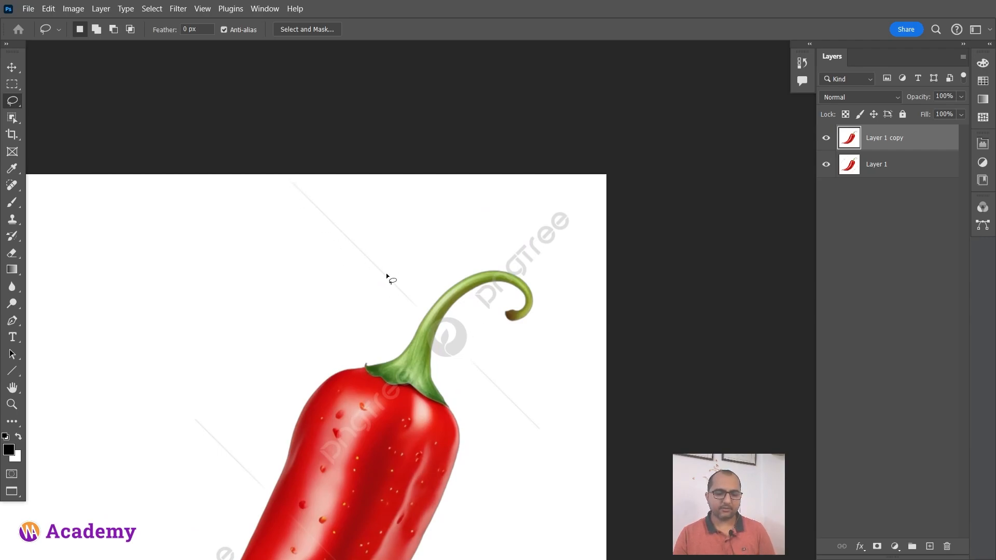
{"action": "key", "text": "j"}
{"action": "mouse_move", "coordinate": [258, 220]}
{"action": "left_mouse_down"}
{"action": "mouse_move", "coordinate": [275, 229]}
{"action": "mouse_move", "coordinate": [272, 216]}
{"action": "mouse_move", "coordinate": [389, 285]}
{"action": "mouse_move", "coordinate": [336, 222]}
{"action": "mouse_move", "coordinate": [336, 241]}
{"action": "mouse_move", "coordinate": [394, 314]}
{"action": "left_mouse_up"}
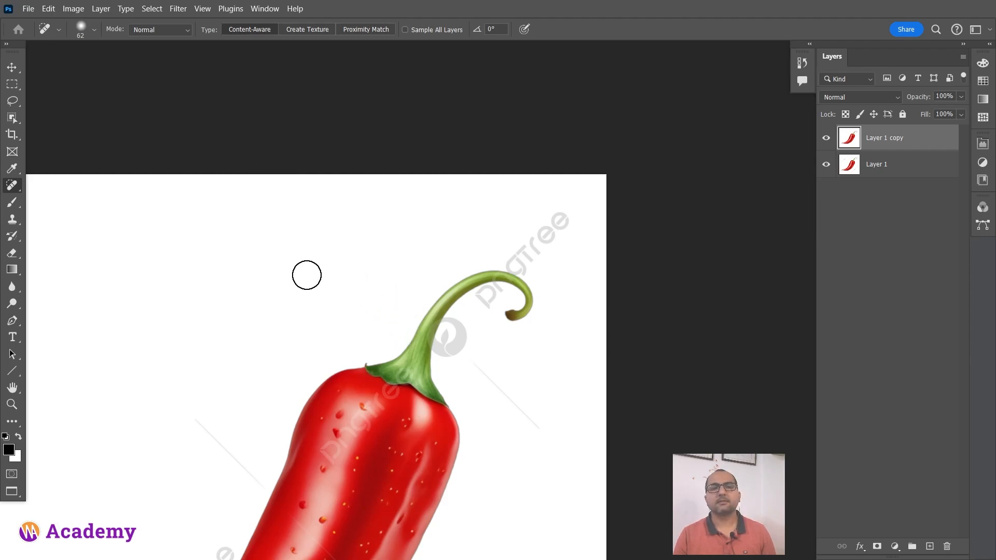
Delete the retouched duplicate layer.
{"action": "scroll", "coordinate": [325, 316], "scroll_direction": "down", "scroll_amount": 4}
{"action": "left_click_drag", "start_coordinate": [333, 391], "coordinate": [411, 266]}
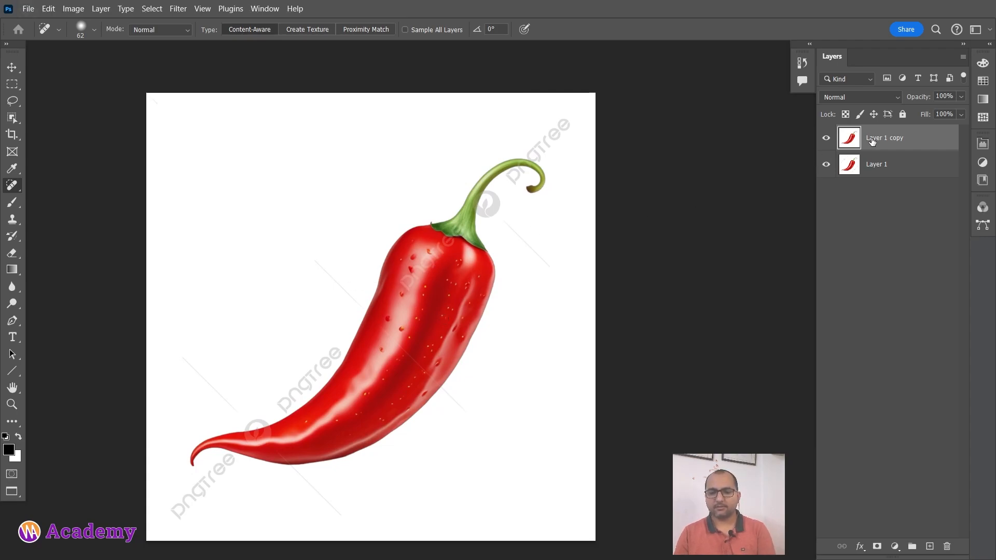
{"action": "key", "text": "Delete"}
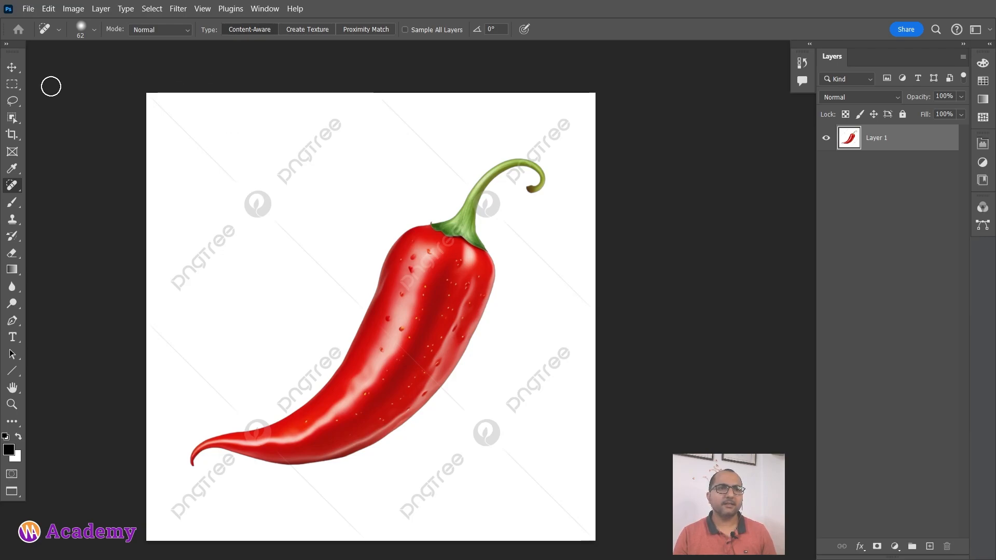
Select the whole chilli with the Object Selection Tool and copy it to a new layer.
{"action": "left_click", "coordinate": [12, 117]}
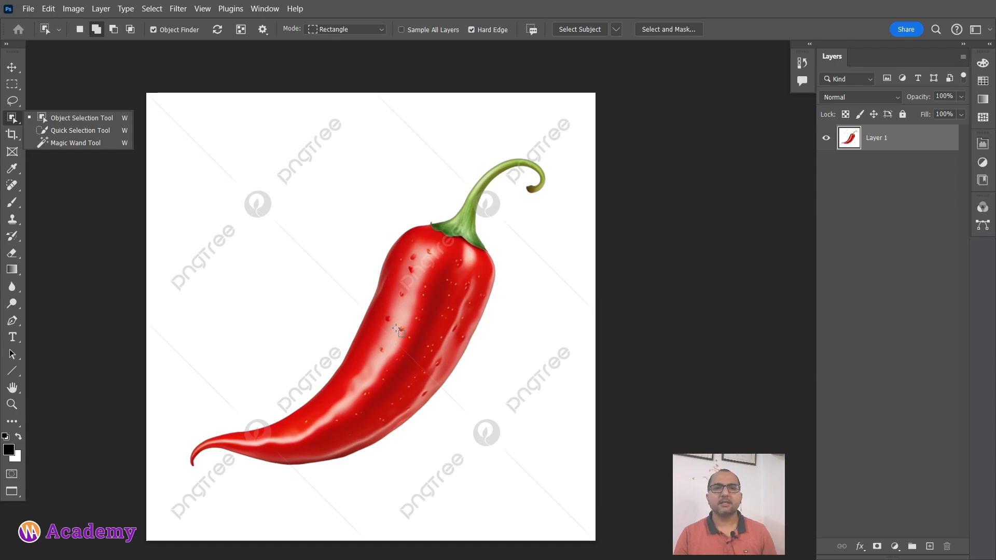
{"action": "left_click", "coordinate": [89, 118]}
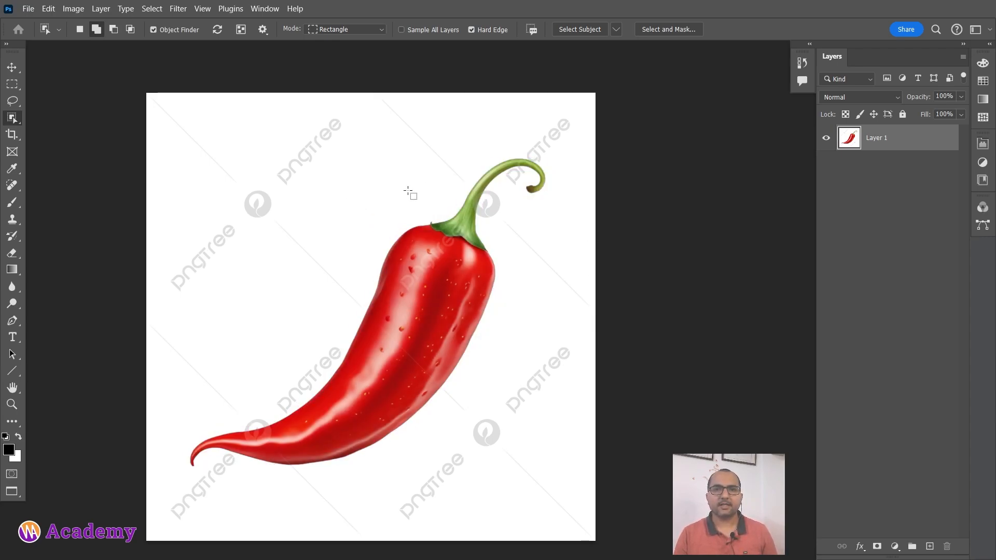
{"action": "left_click", "coordinate": [408, 322]}
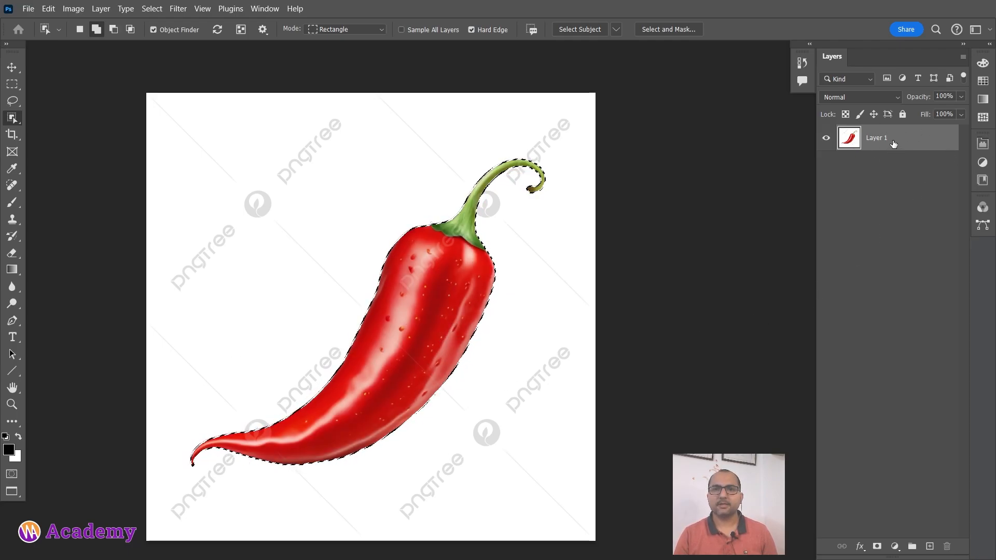
{"action": "key", "text": "ctrl+j"}
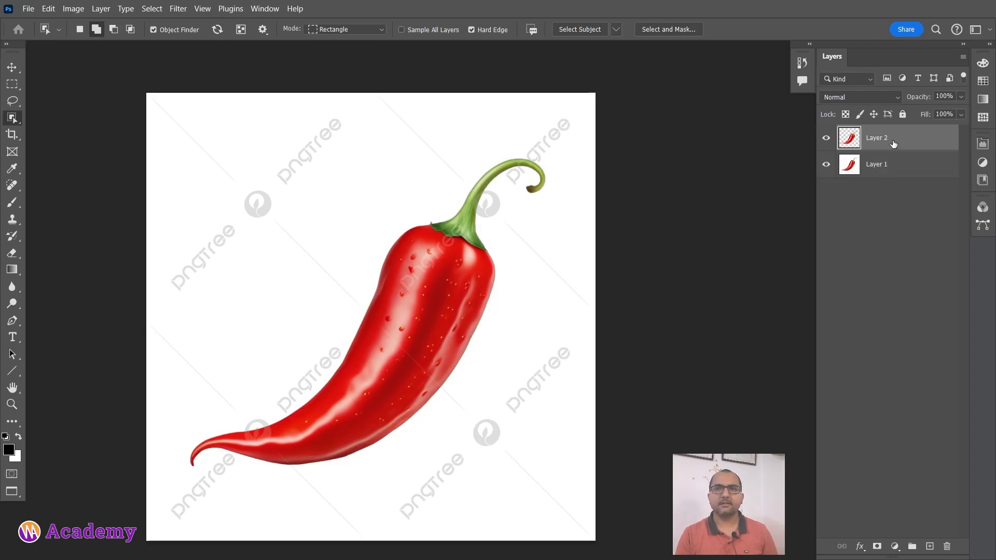
Hide the original Layer 1, toggling its visibility to compare it with the cut-out chilli.
{"action": "left_click", "coordinate": [827, 164]}
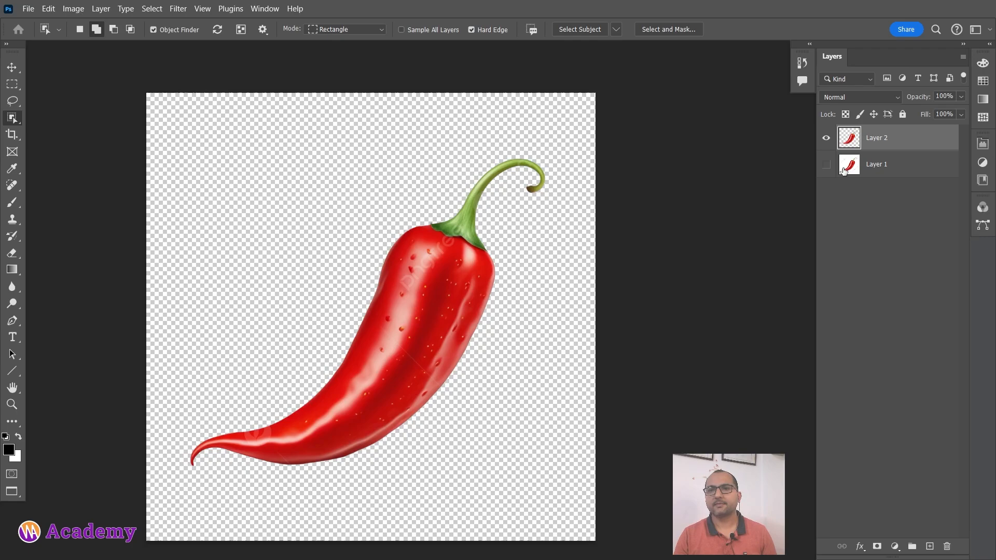
{"action": "left_click", "coordinate": [827, 165]}
{"action": "left_click", "coordinate": [826, 165]}
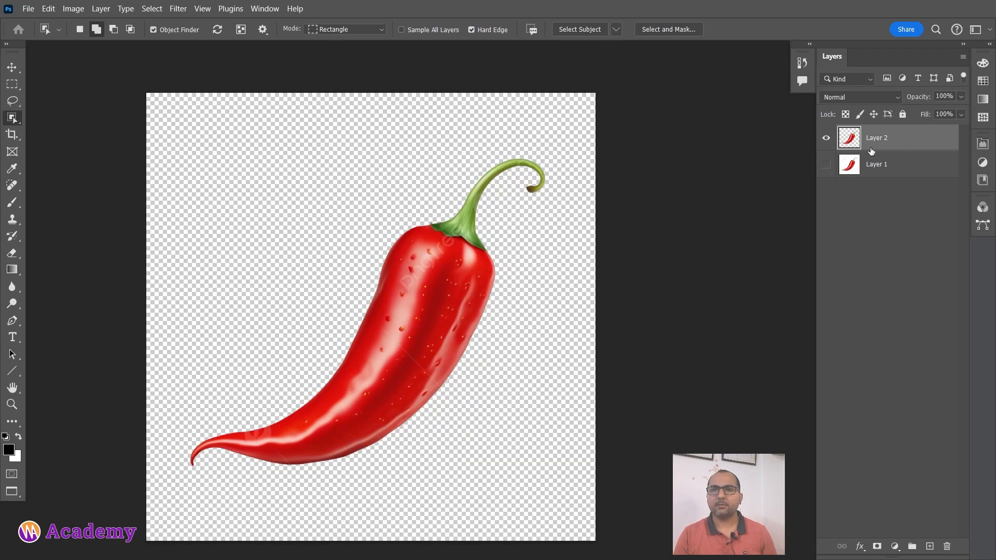
Add a new empty layer and place it between the cut-out chilli layer and Layer 1.
{"action": "left_click", "coordinate": [931, 547]}
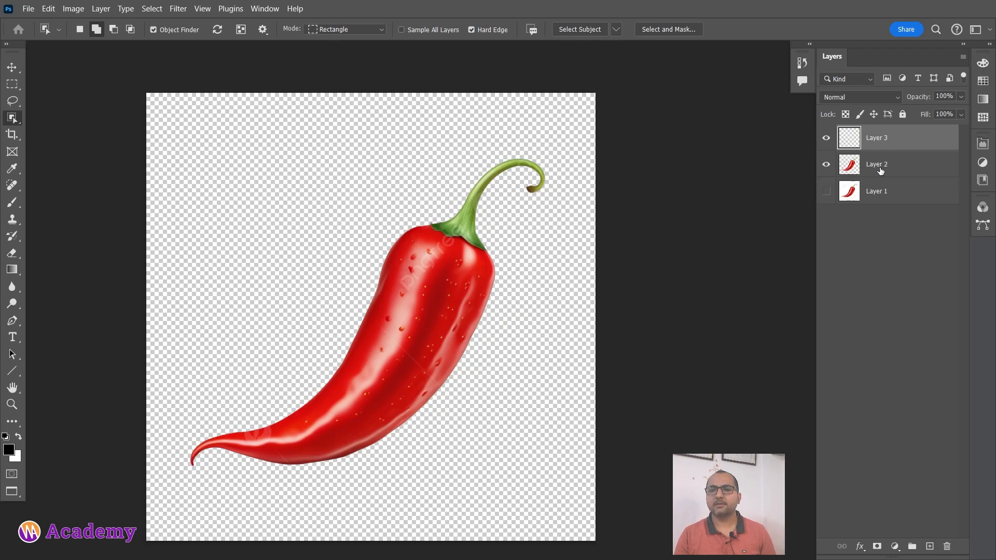
{"action": "left_click_drag", "start_coordinate": [888, 137], "coordinate": [891, 173]}
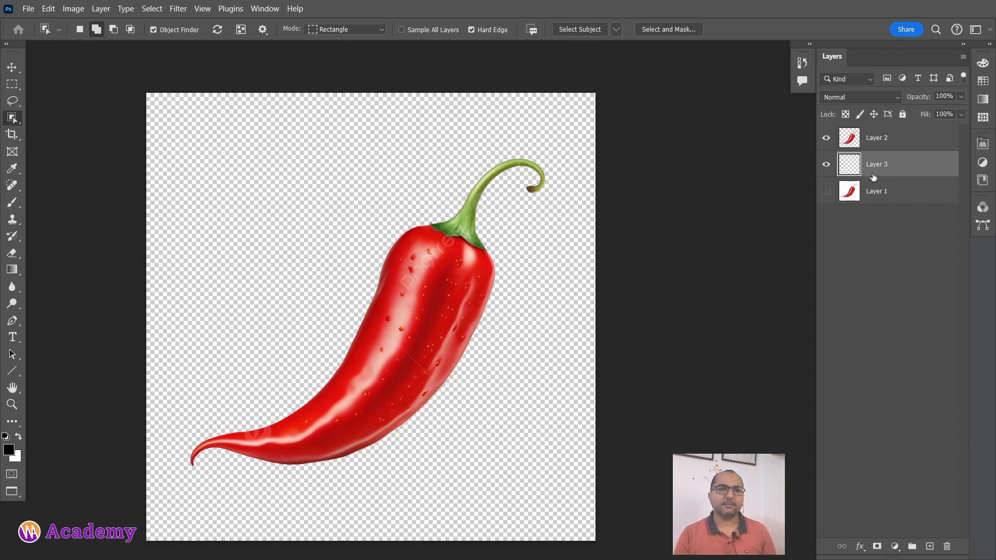
Fill Layer 3 with white and select the cut-out chilli layer, Layer 2, with the Move tool.
{"action": "key", "text": "ctrl+BackSpace"}
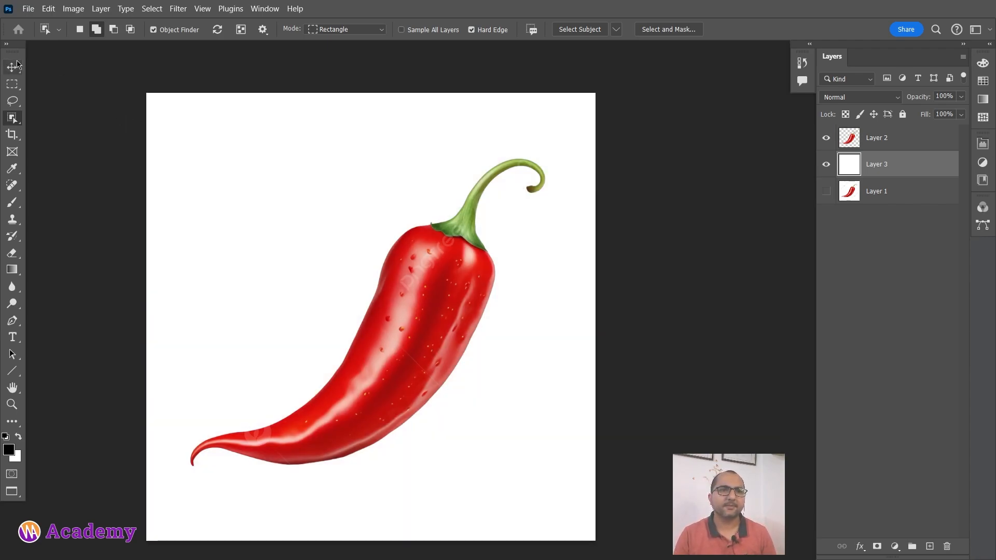
{"action": "left_click", "coordinate": [15, 67]}
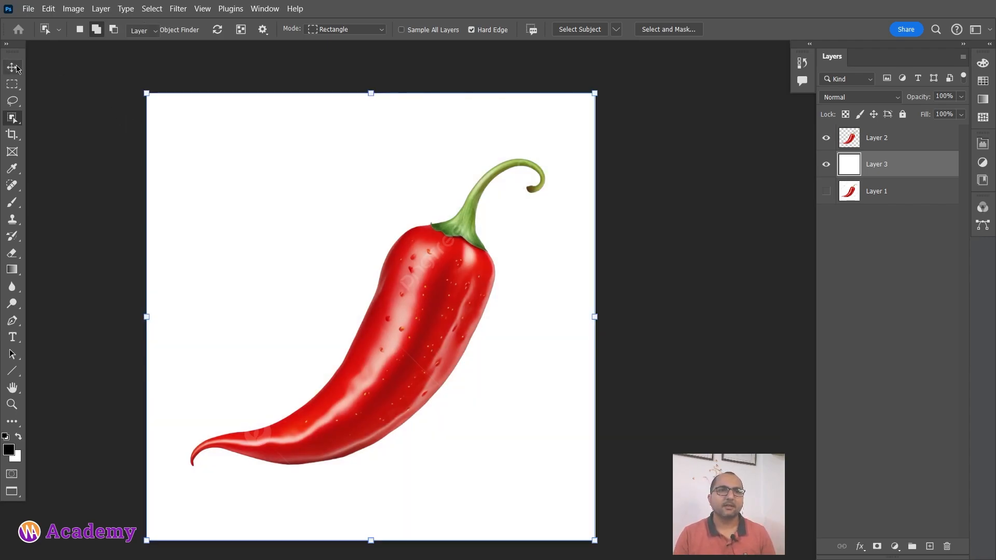
{"action": "left_click", "coordinate": [900, 138]}
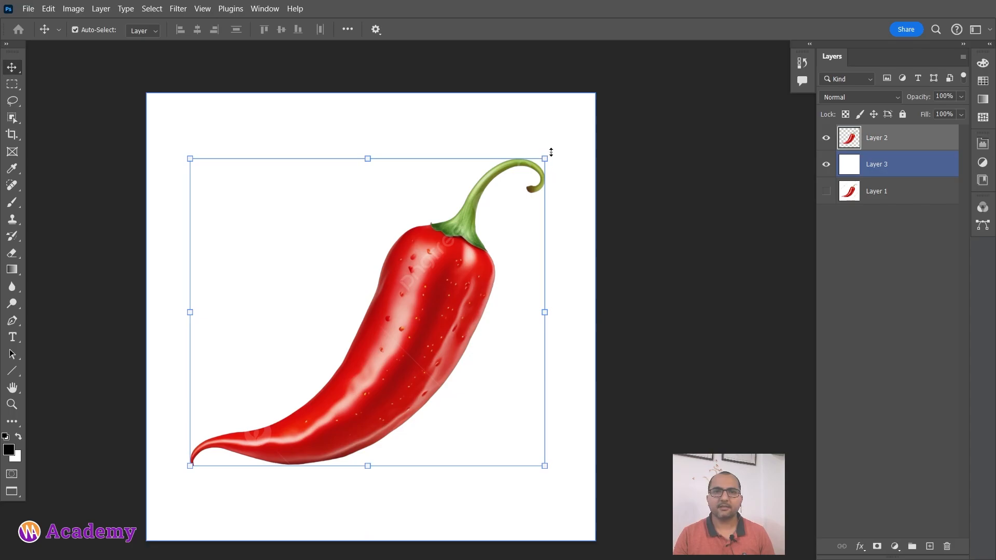
Try to rotate the chilli about 43.5° clockwise, scale it down to about 70% and reposition it on the canvas.
{"action": "left_click_drag", "start_coordinate": [585, 226], "coordinate": [592, 323]}
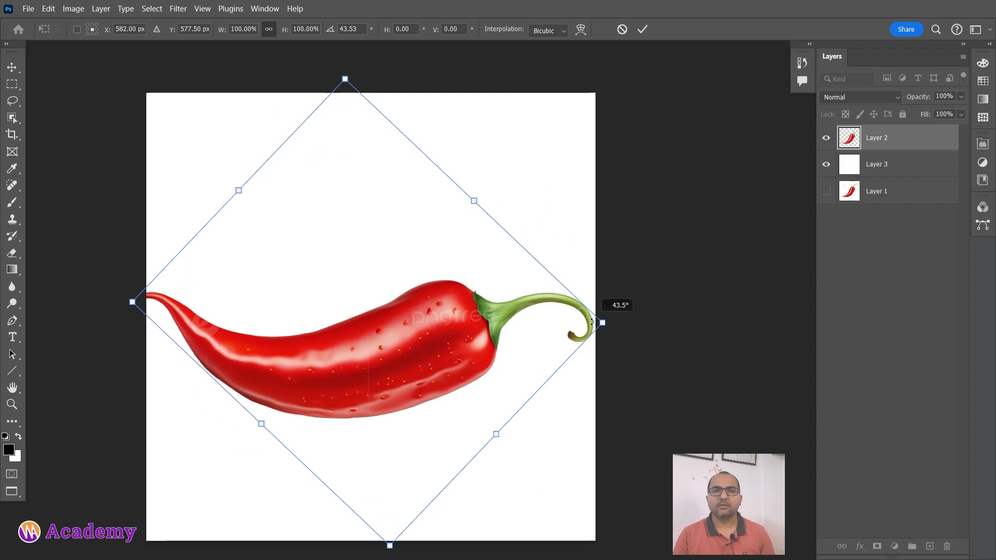
{"action": "left_click_drag", "start_coordinate": [593, 322], "coordinate": [592, 322]}
{"action": "left_click_drag", "start_coordinate": [451, 332], "coordinate": [465, 310]}
{"action": "left_click_drag", "start_coordinate": [617, 300], "coordinate": [509, 292]}
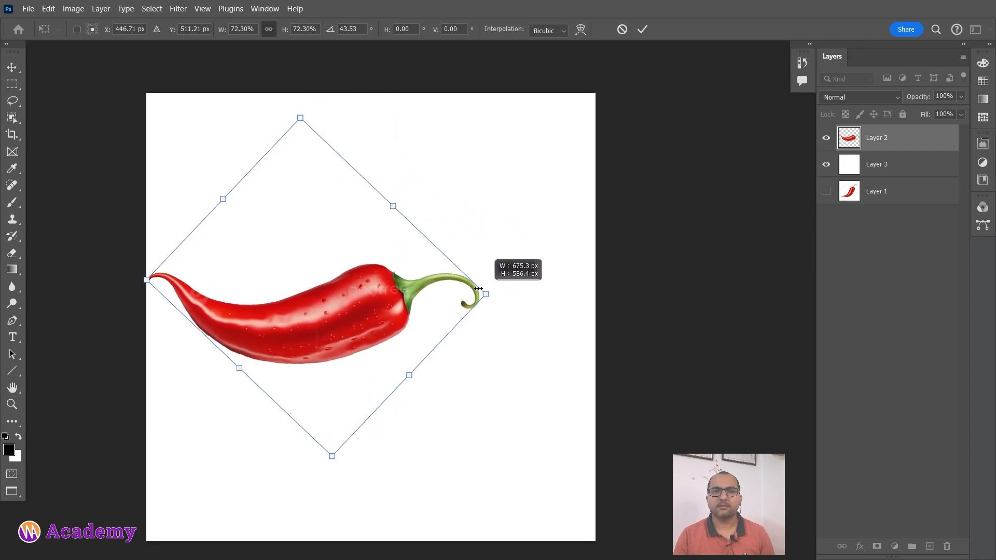
{"action": "left_click_drag", "start_coordinate": [365, 297], "coordinate": [445, 295]}
{"action": "left_click", "coordinate": [642, 30]}
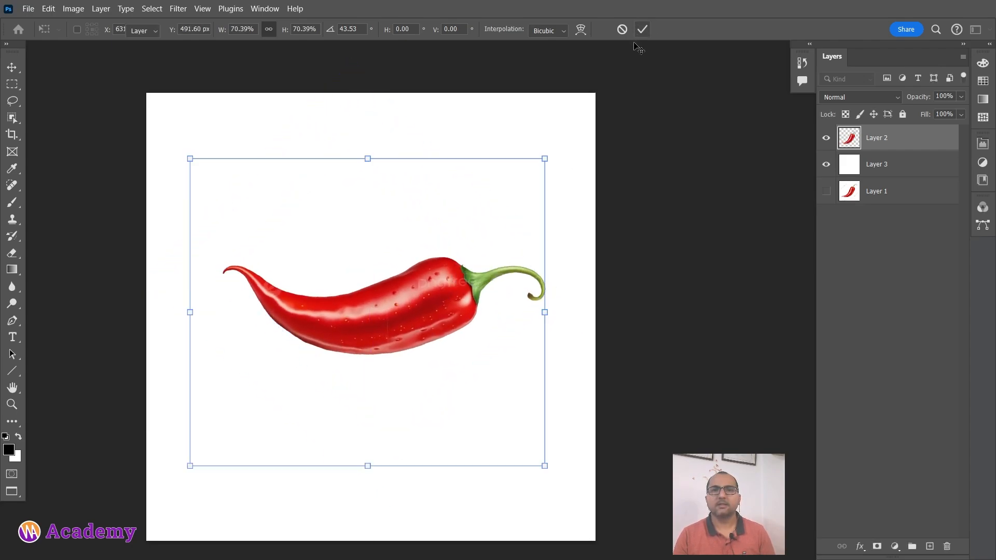
Rotate the full-size chilli clockwise until it lies horizontally across the canvas.
{"action": "left_click_drag", "start_coordinate": [563, 166], "coordinate": [613, 341]}
{"action": "left_click", "coordinate": [642, 32]}
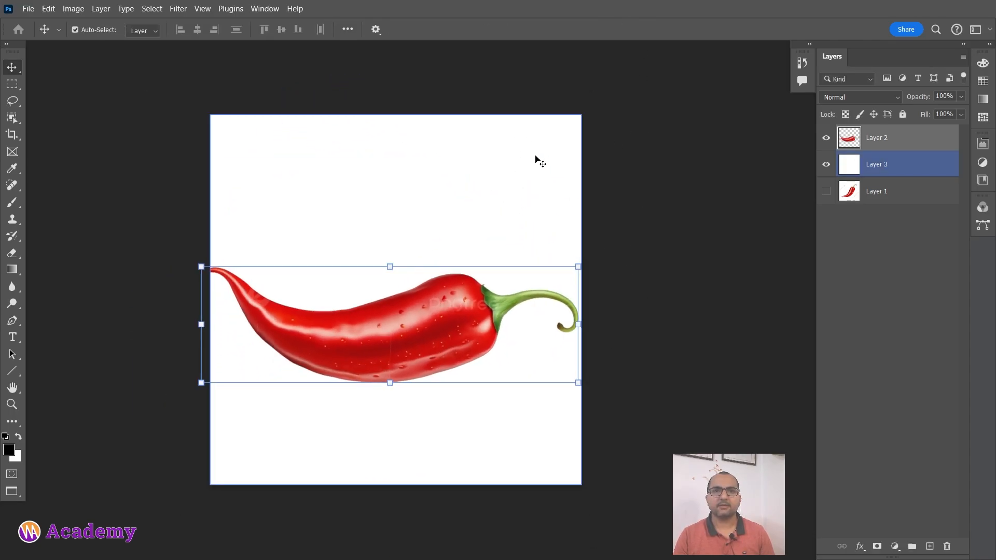
Try to widen the canvas with the Crop tool, first at the 1:1 ratio and again with the W x H x Resolution preset.
{"action": "key", "text": "c"}
{"action": "left_click_drag", "start_coordinate": [583, 297], "coordinate": [622, 296]}
{"action": "key", "text": "ctrl+z"}
{"action": "left_click", "coordinate": [115, 32]}
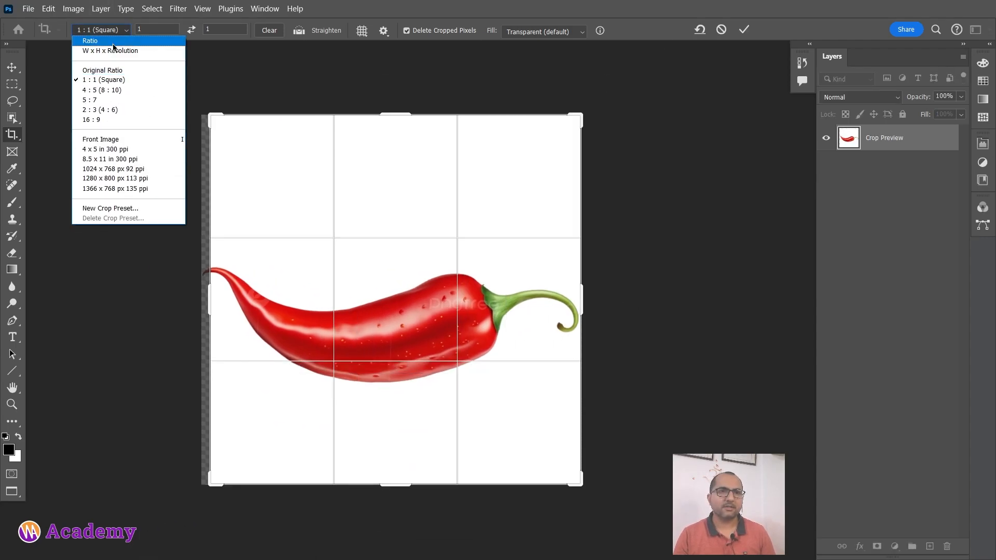
{"action": "left_click", "coordinate": [113, 50]}
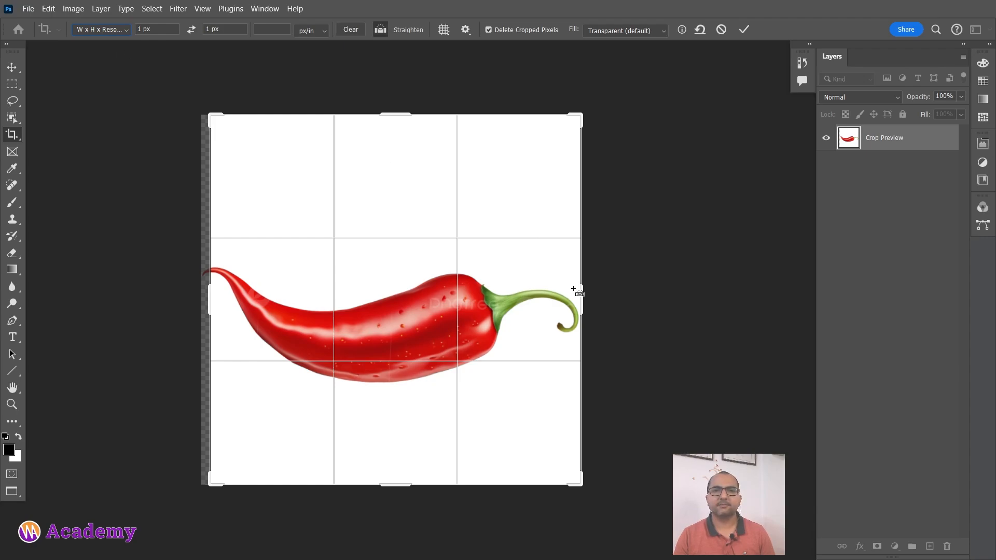
{"action": "left_click_drag", "start_coordinate": [582, 293], "coordinate": [625, 280]}
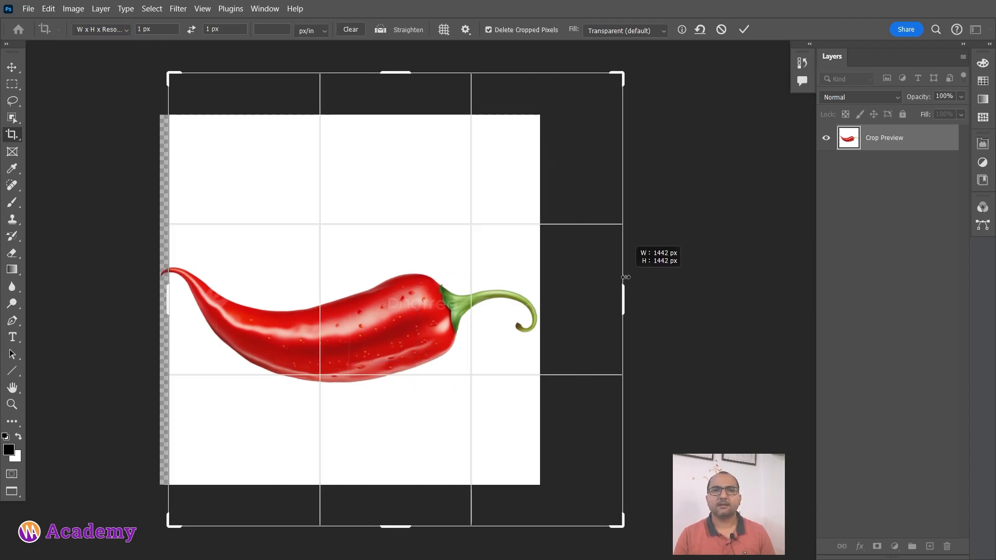
{"action": "key", "text": "ctrl+z"}
Clear the crop width and height values and extend the canvas equally on both sides of the chilli.
{"action": "left_click", "coordinate": [112, 31]}
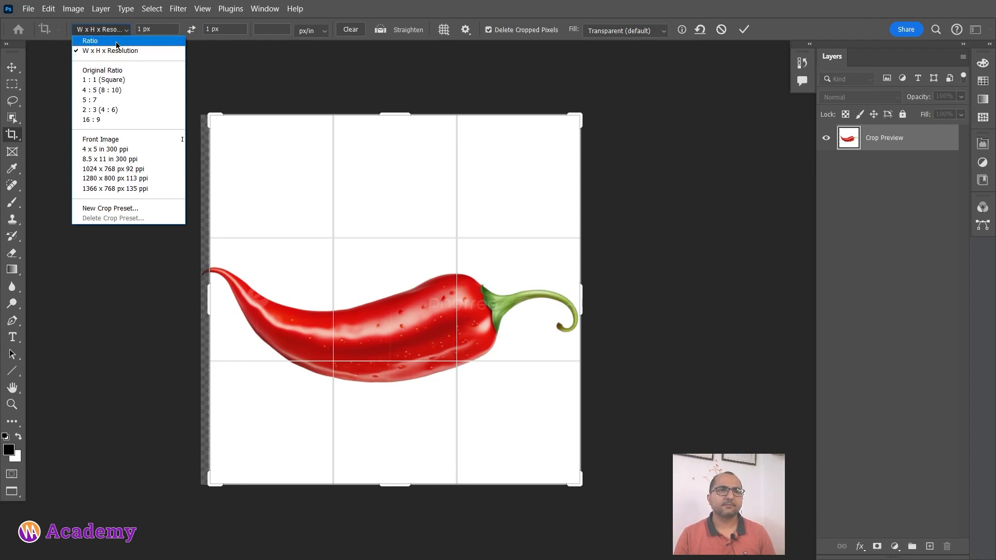
{"action": "left_click", "coordinate": [160, 27]}
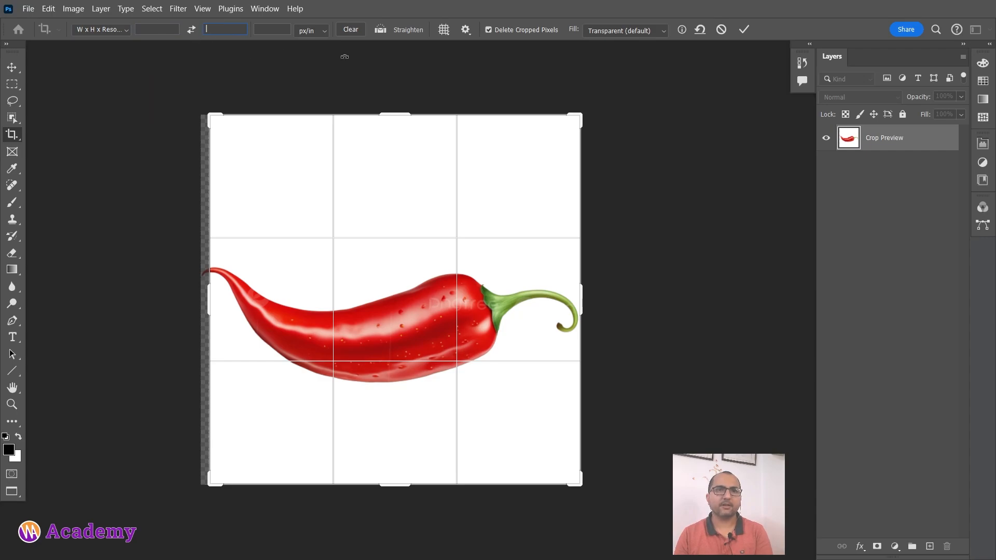
{"action": "left_click_drag", "start_coordinate": [581, 283], "coordinate": [678, 286]}
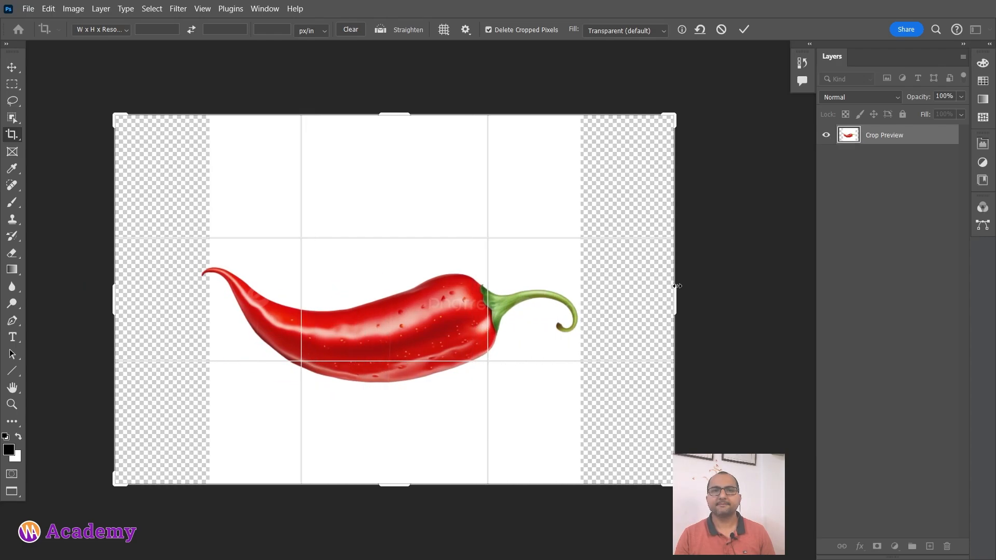
{"action": "left_click", "coordinate": [744, 31]}
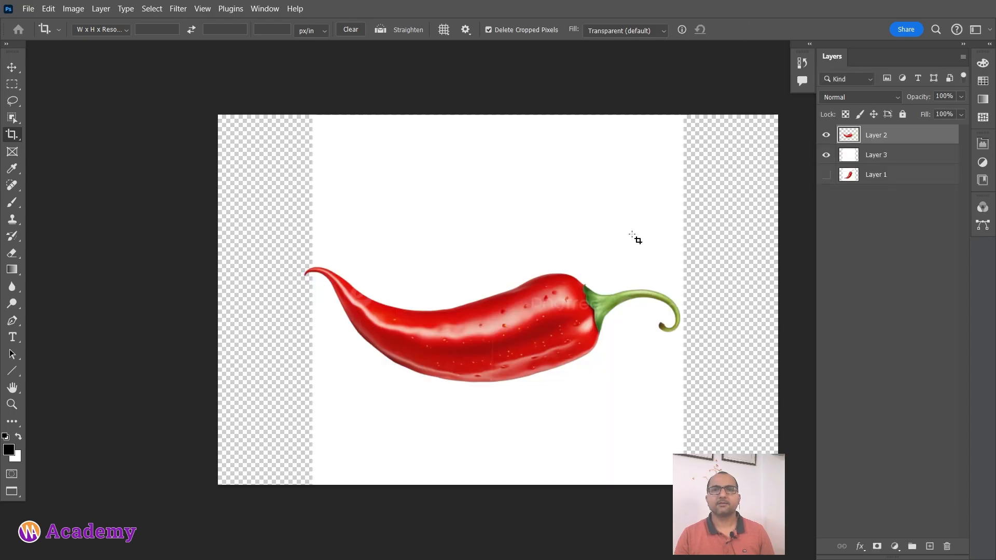
Refill Layer 3 with white so that it covers the widened canvas.
{"action": "left_click_drag", "start_coordinate": [633, 234], "coordinate": [508, 232]}
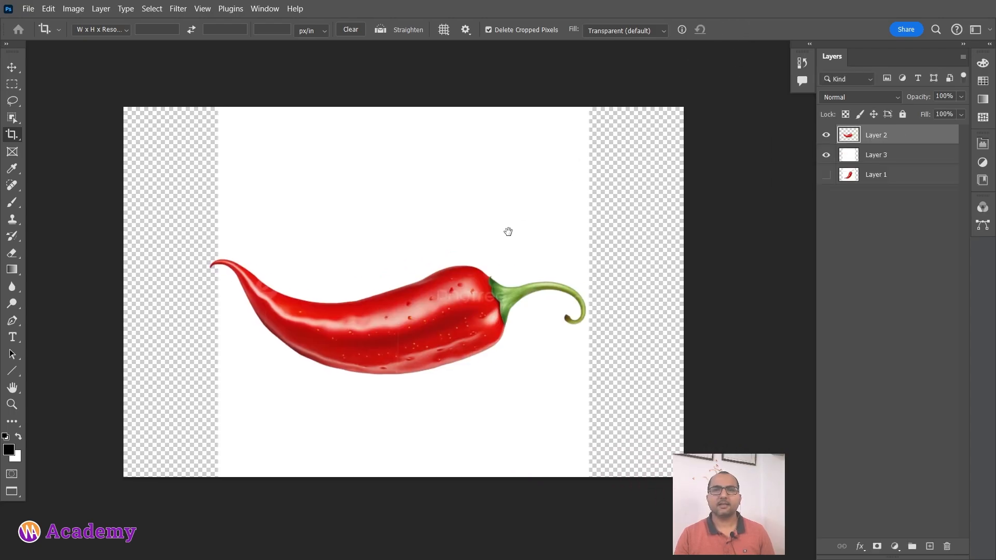
{"action": "left_click", "coordinate": [827, 156]}
{"action": "left_click", "coordinate": [827, 156]}
{"action": "left_click", "coordinate": [888, 156]}
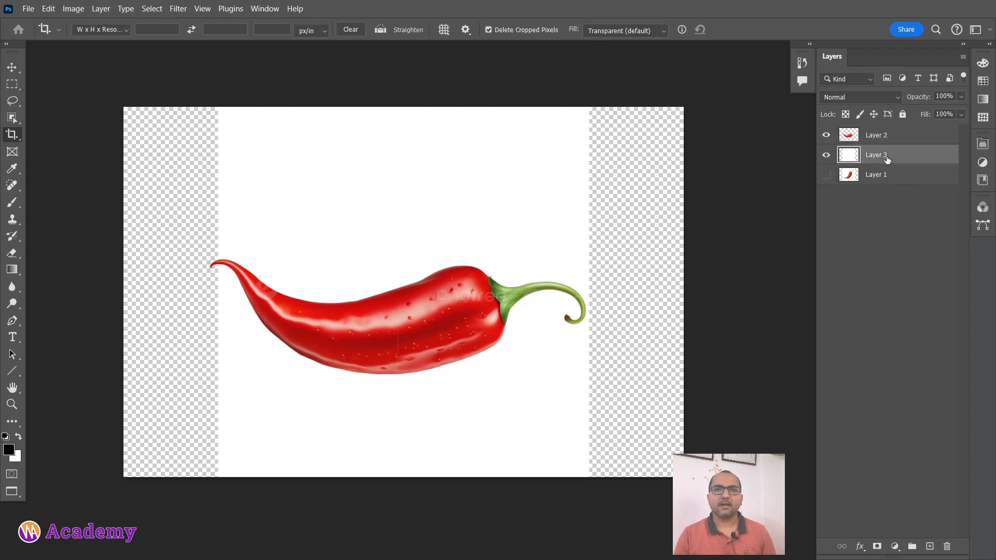
{"action": "key", "text": "ctrl+BackSpace"}
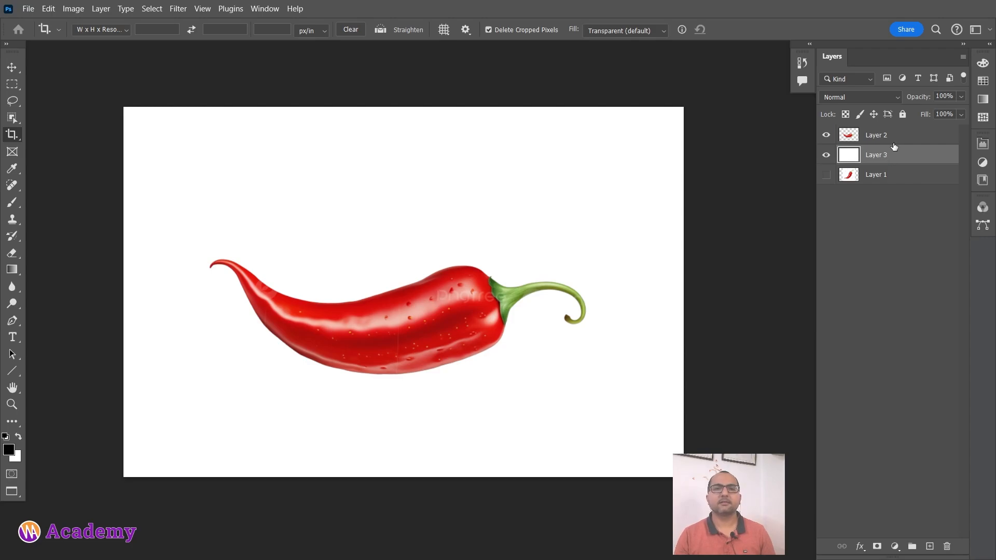
Enlarge the chilli on Layer 2 to about 119% and centre it on the white canvas.
{"action": "left_click", "coordinate": [879, 137]}
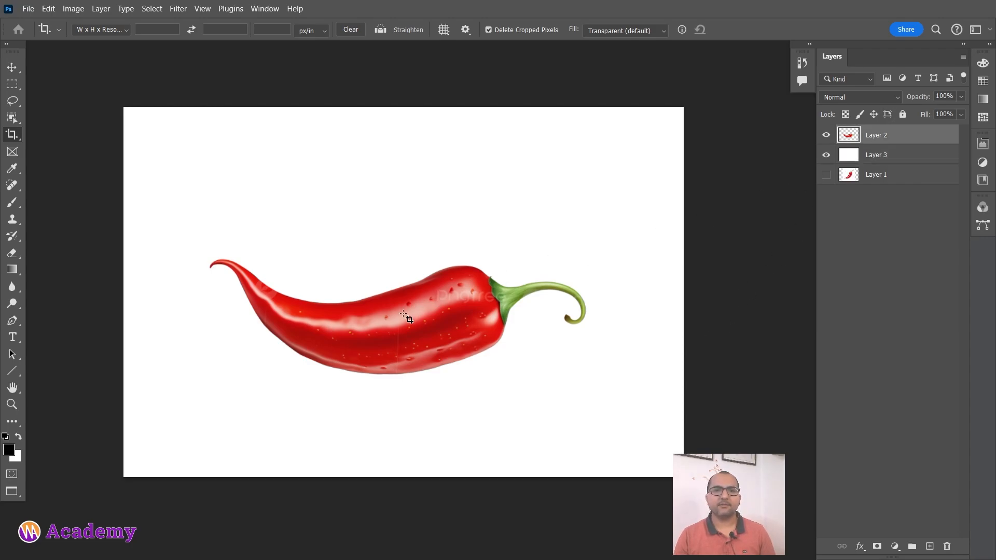
{"action": "left_click", "coordinate": [11, 68]}
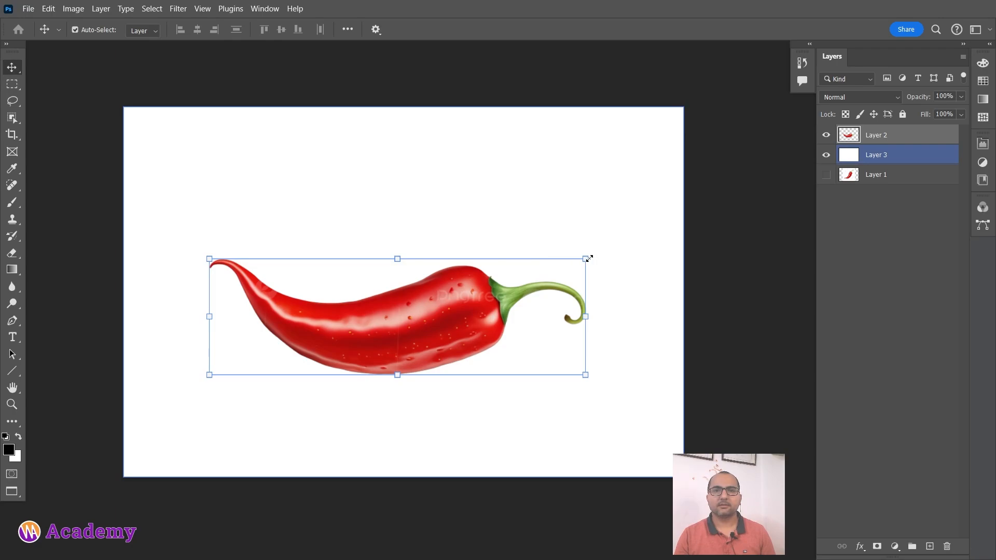
{"action": "left_click_drag", "start_coordinate": [588, 258], "coordinate": [661, 236]}
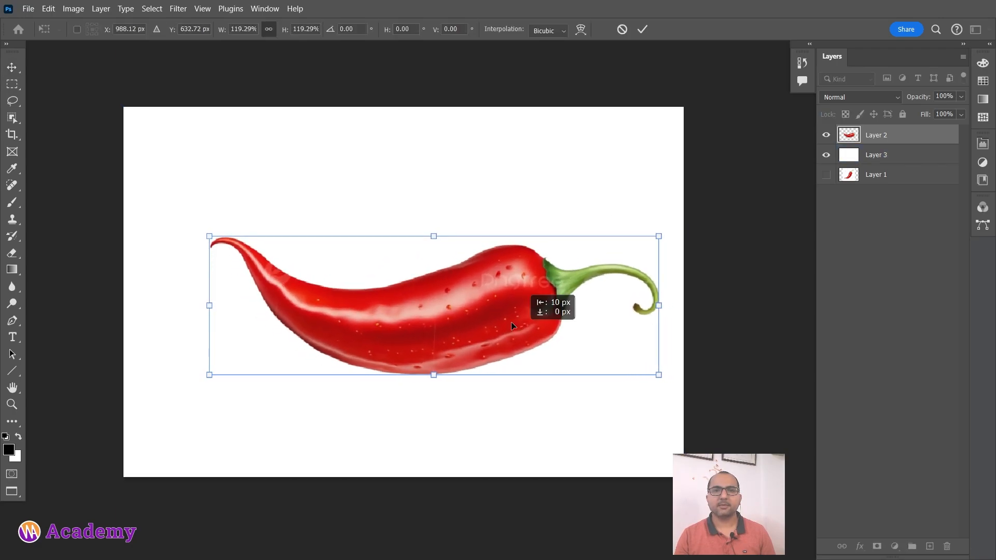
{"action": "left_click_drag", "start_coordinate": [511, 323], "coordinate": [492, 310]}
{"action": "left_click", "coordinate": [642, 31]}
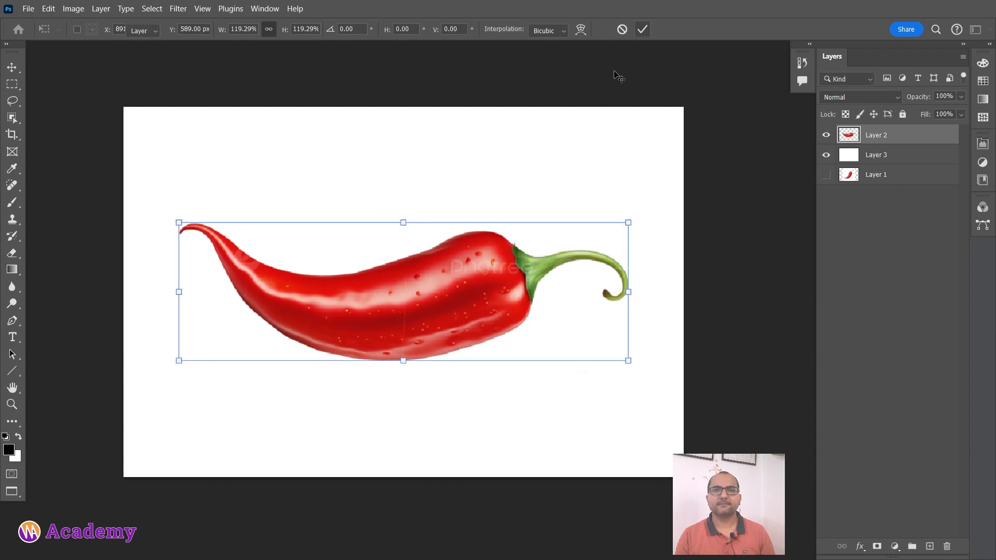
{"action": "left_click", "coordinate": [154, 190]}
{"action": "scroll", "coordinate": [338, 265], "scroll_direction": "up", "scroll_amount": 1}
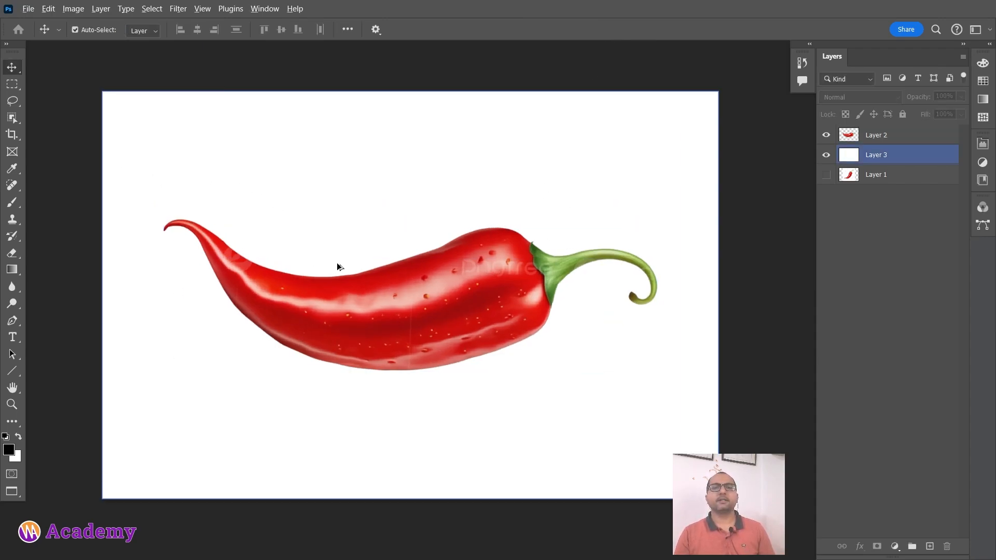
{"action": "left_click", "coordinate": [348, 320]}
{"action": "left_click", "coordinate": [674, 265]}
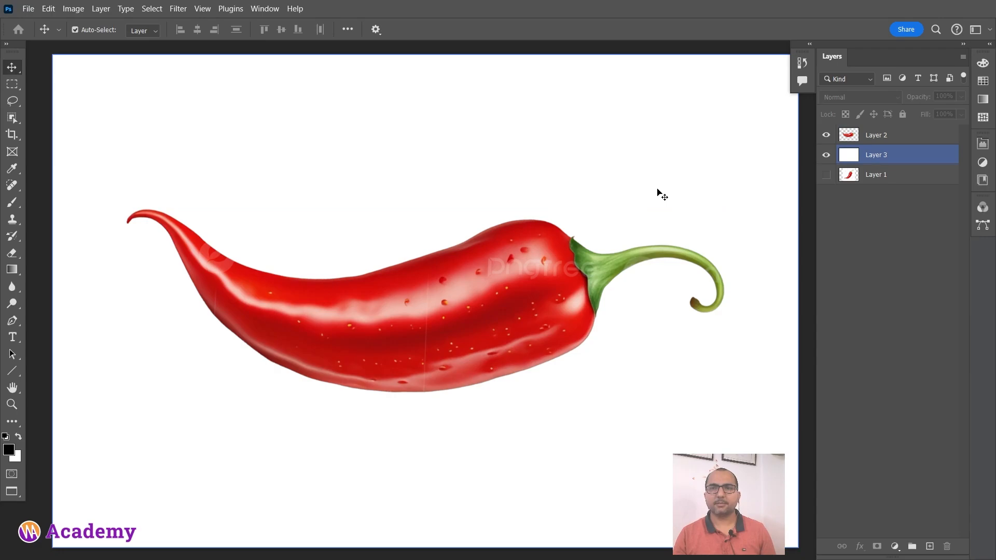
{"action": "left_click", "coordinate": [928, 138]}
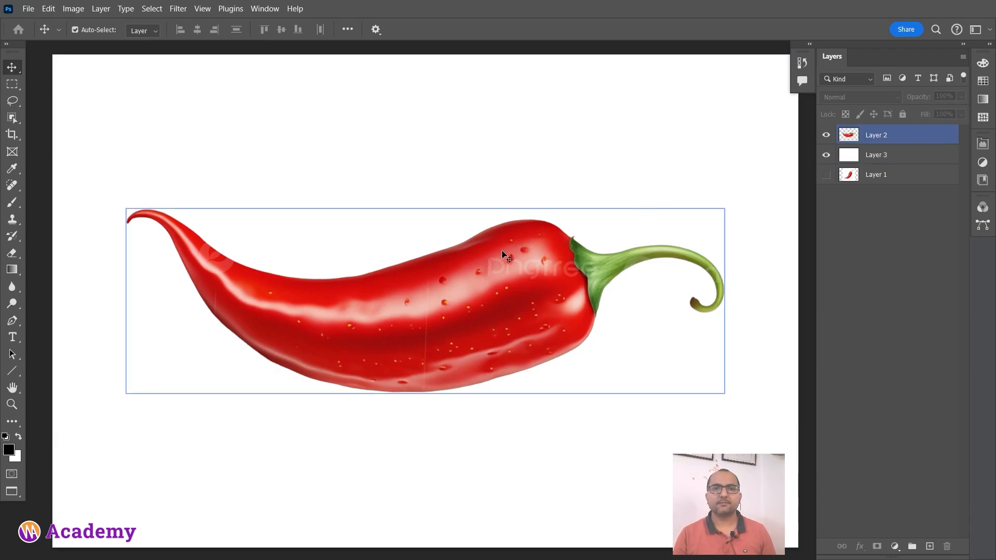
{"action": "scroll", "coordinate": [502, 252], "scroll_direction": "down", "scroll_amount": 1}
{"action": "left_click", "coordinate": [673, 232]}
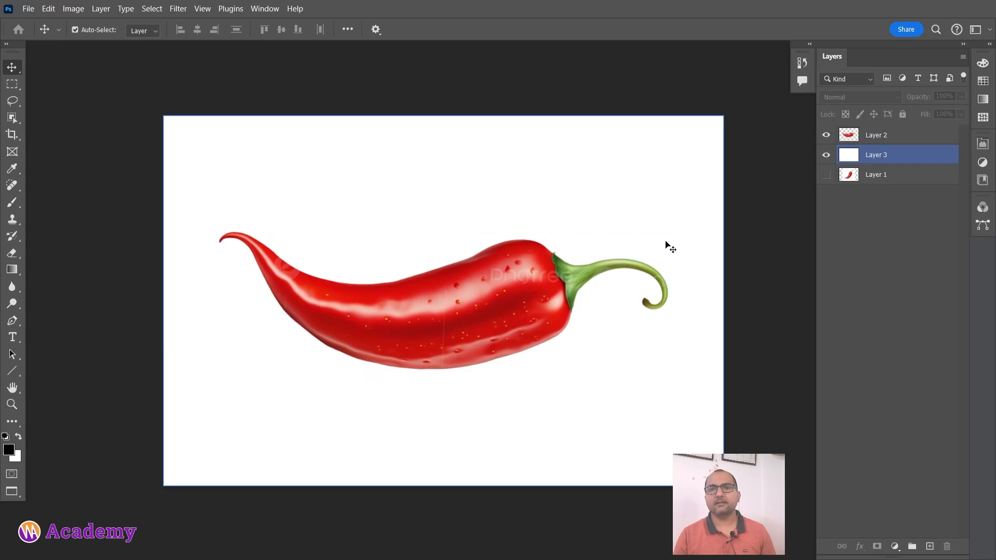
Remove the pngtree watermark lettering from the chilli's body and stem on Layer 2 with the Spot Healing Brush at size 32.
{"action": "left_click", "coordinate": [872, 131]}
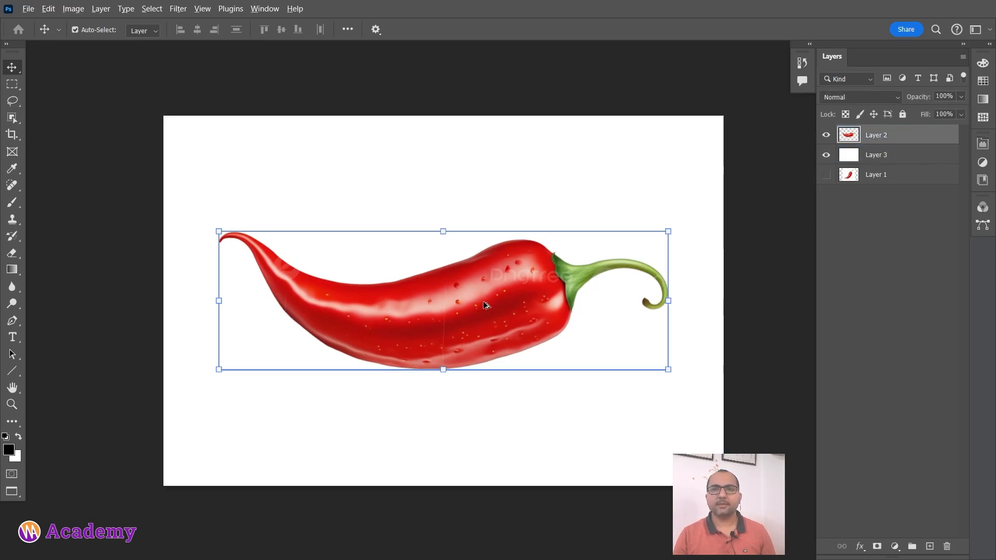
{"action": "scroll", "coordinate": [499, 296], "scroll_direction": "up", "scroll_amount": 5}
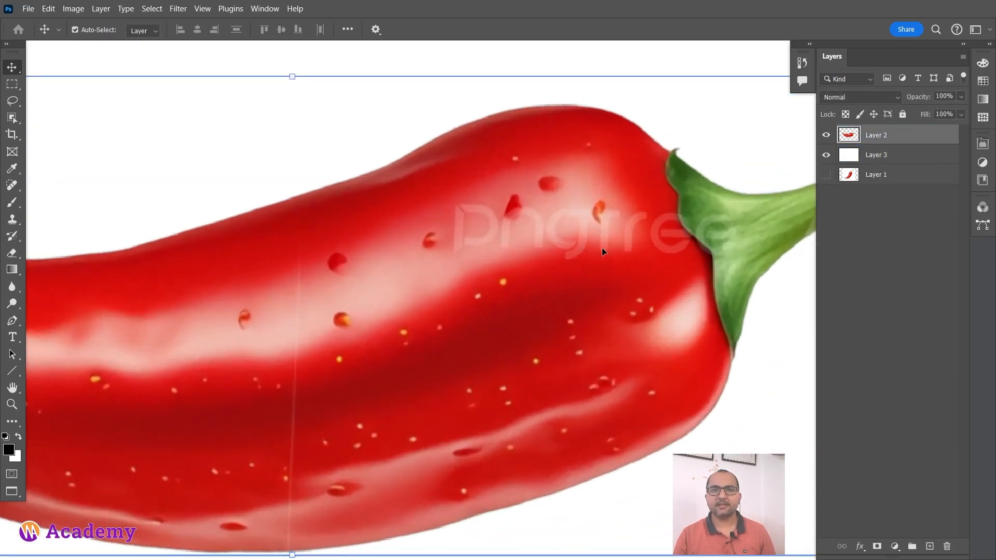
{"action": "left_click_drag", "start_coordinate": [569, 272], "coordinate": [391, 300]}
{"action": "left_click", "coordinate": [12, 185]}
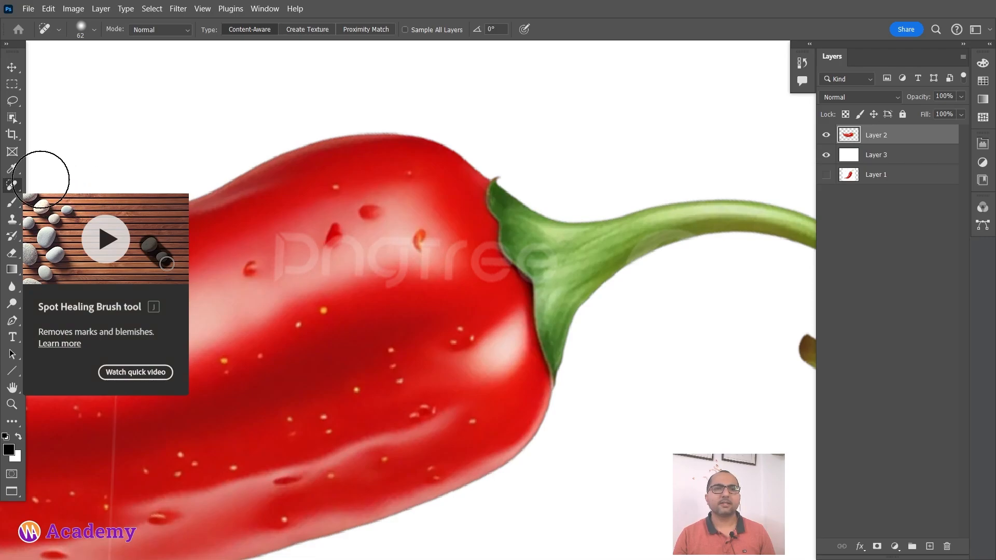
{"action": "right_click", "coordinate": [339, 261]}
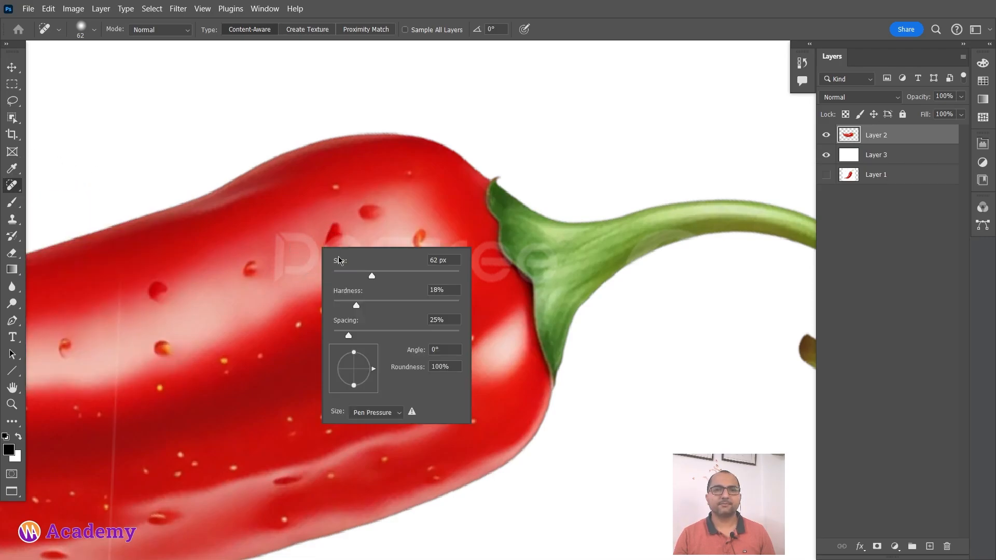
{"action": "key", "text": "Return"}
{"action": "mouse_move", "coordinate": [304, 253]}
{"action": "left_mouse_down"}
{"action": "mouse_move", "coordinate": [278, 265]}
{"action": "mouse_move", "coordinate": [309, 264]}
{"action": "mouse_move", "coordinate": [315, 247]}
{"action": "mouse_move", "coordinate": [453, 259]}
{"action": "mouse_move", "coordinate": [363, 238]}
{"action": "mouse_move", "coordinate": [331, 243]}
{"action": "mouse_move", "coordinate": [338, 272]}
{"action": "mouse_move", "coordinate": [441, 268]}
{"action": "left_mouse_up"}
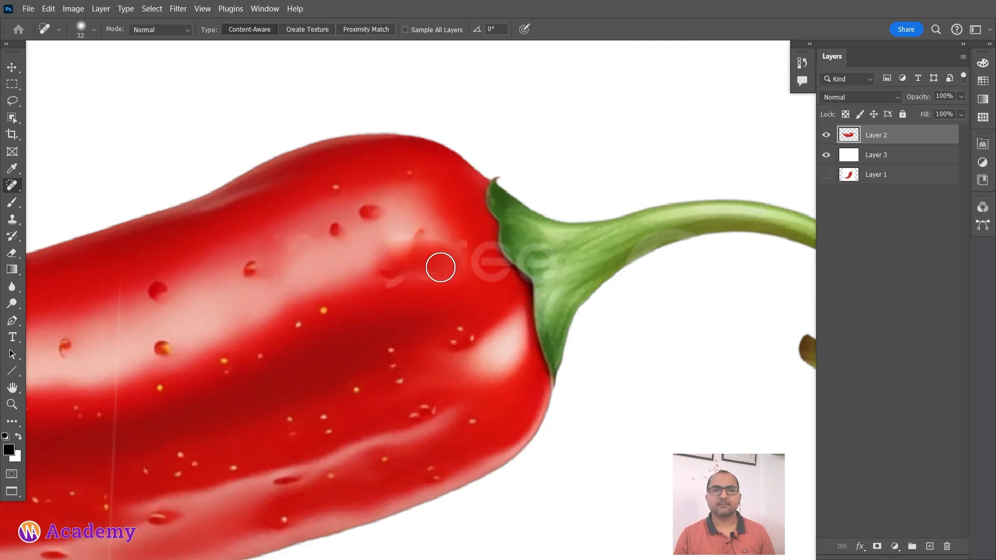
{"action": "mouse_move", "coordinate": [375, 293]}
{"action": "left_mouse_down"}
{"action": "mouse_move", "coordinate": [436, 265]}
{"action": "mouse_move", "coordinate": [425, 238]}
{"action": "mouse_move", "coordinate": [443, 246]}
{"action": "mouse_move", "coordinate": [387, 284]}
{"action": "left_mouse_up"}
{"action": "left_click_drag", "start_coordinate": [442, 248], "coordinate": [397, 231]}
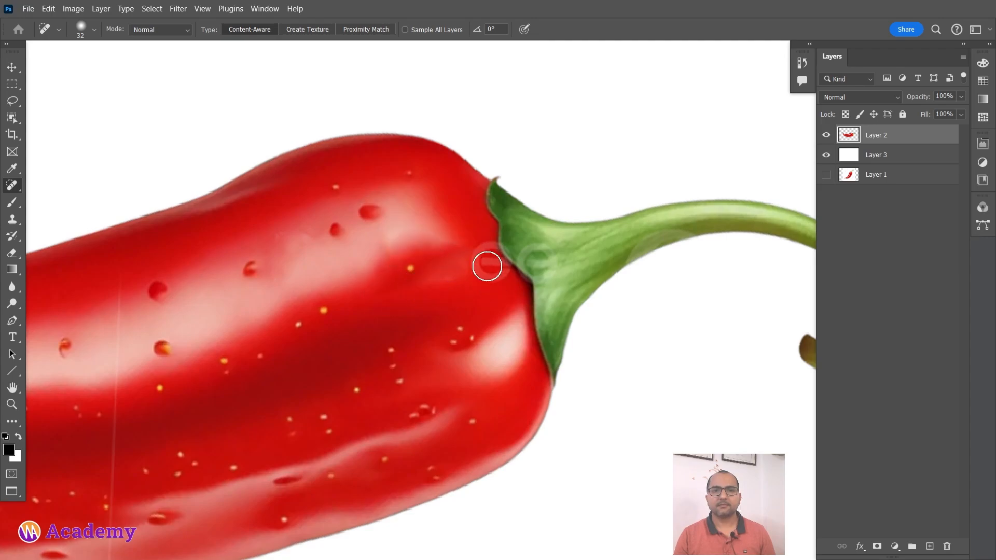
{"action": "mouse_move", "coordinate": [489, 255]}
{"action": "left_mouse_down"}
{"action": "mouse_move", "coordinate": [545, 256]}
{"action": "mouse_move", "coordinate": [531, 255]}
{"action": "mouse_move", "coordinate": [572, 293]}
{"action": "mouse_move", "coordinate": [547, 259]}
{"action": "mouse_move", "coordinate": [516, 248]}
{"action": "mouse_move", "coordinate": [563, 298]}
{"action": "left_mouse_up"}
Heal the thin vertical watermark line running down the middle of the chilli's body.
{"action": "scroll", "coordinate": [417, 294], "scroll_direction": "down", "scroll_amount": 3}
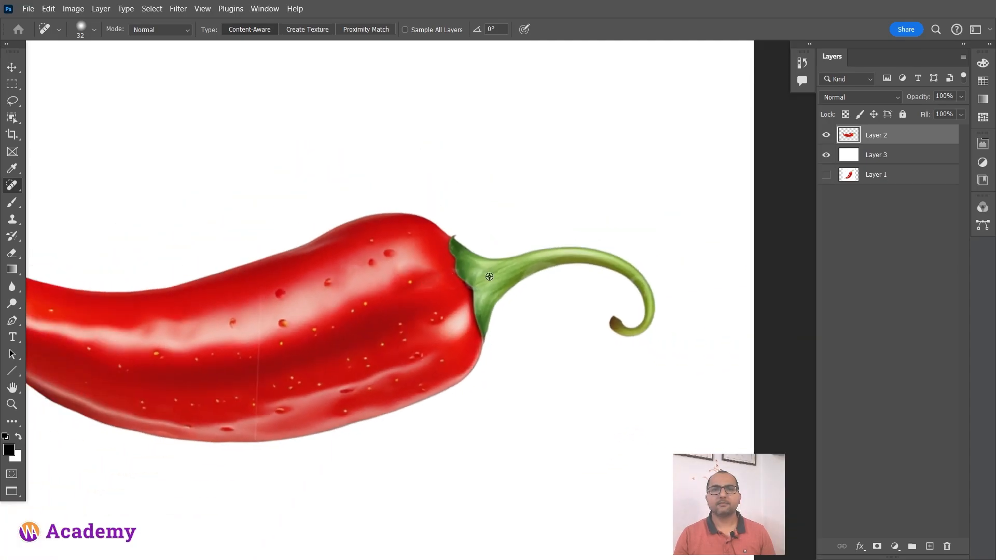
{"action": "left_click_drag", "start_coordinate": [137, 341], "coordinate": [386, 346]}
{"action": "scroll", "coordinate": [465, 354], "scroll_direction": "up", "scroll_amount": 2}
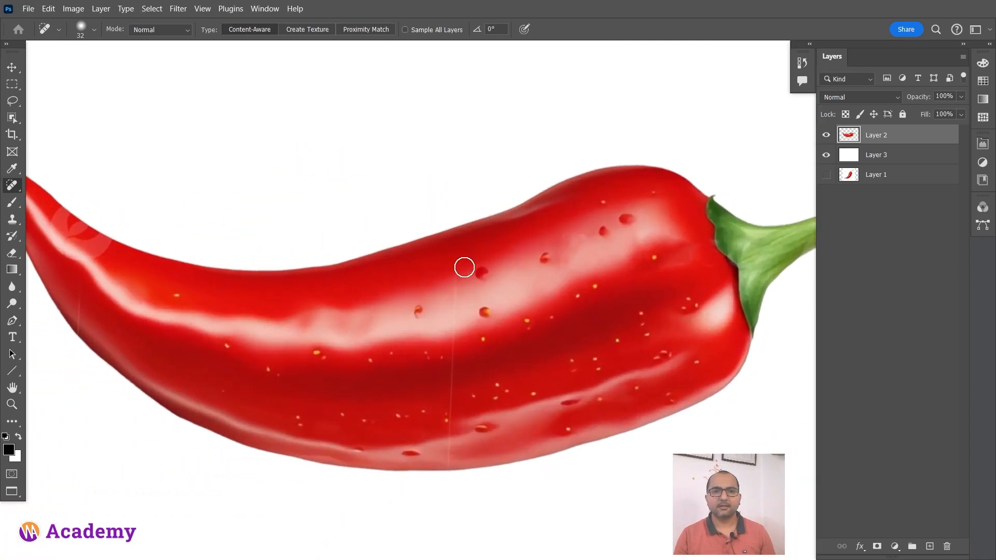
{"action": "left_click", "coordinate": [449, 459], "text": "shift"}
Heal the remaining bit of the vertical line at the chilli's lower edge with the brush reduced to size 19.
{"action": "left_click_drag", "start_coordinate": [298, 387], "coordinate": [443, 281]}
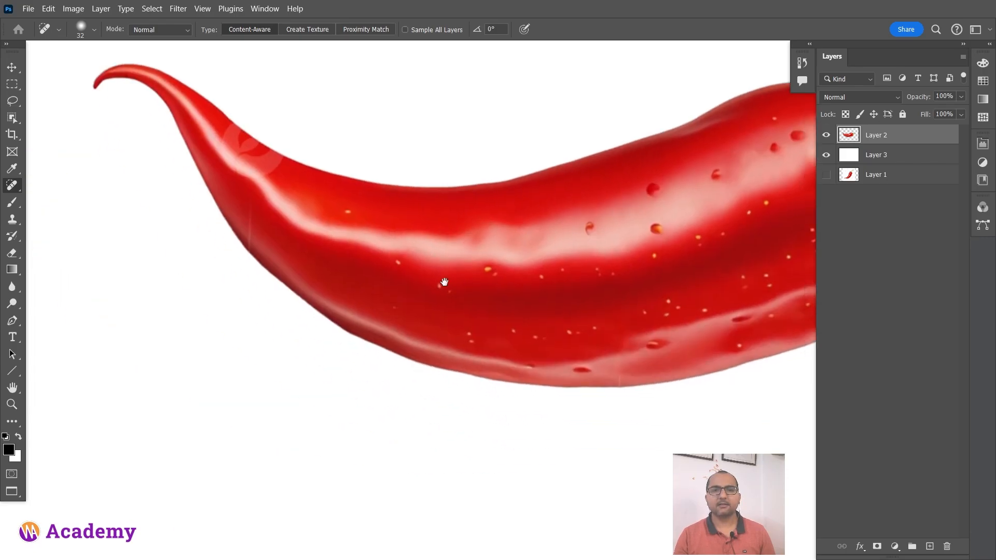
{"action": "scroll", "coordinate": [618, 355], "scroll_direction": "up", "scroll_amount": 3}
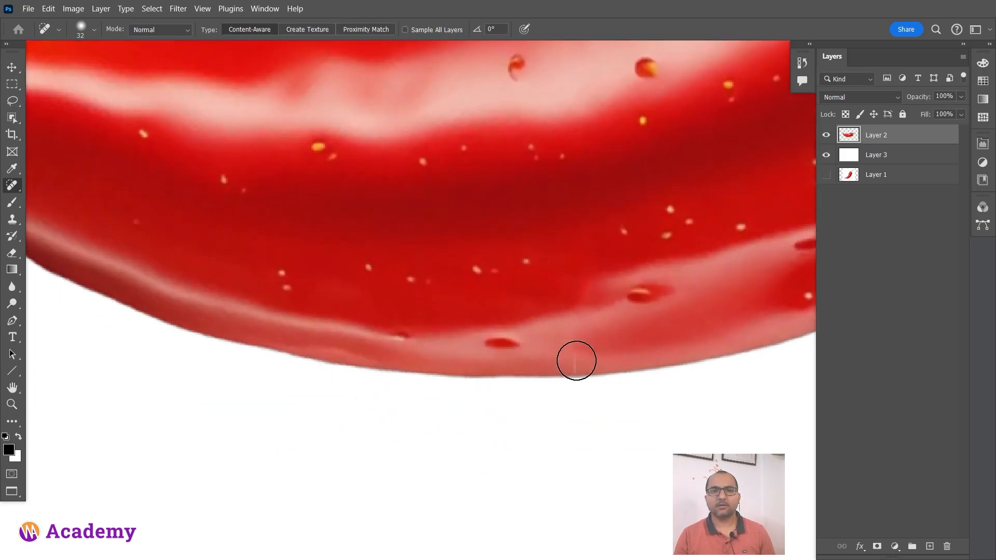
{"action": "left_click", "coordinate": [575, 361]}
{"action": "left_click", "coordinate": [576, 357]}
{"action": "left_click_drag", "start_coordinate": [592, 332], "coordinate": [571, 341]}
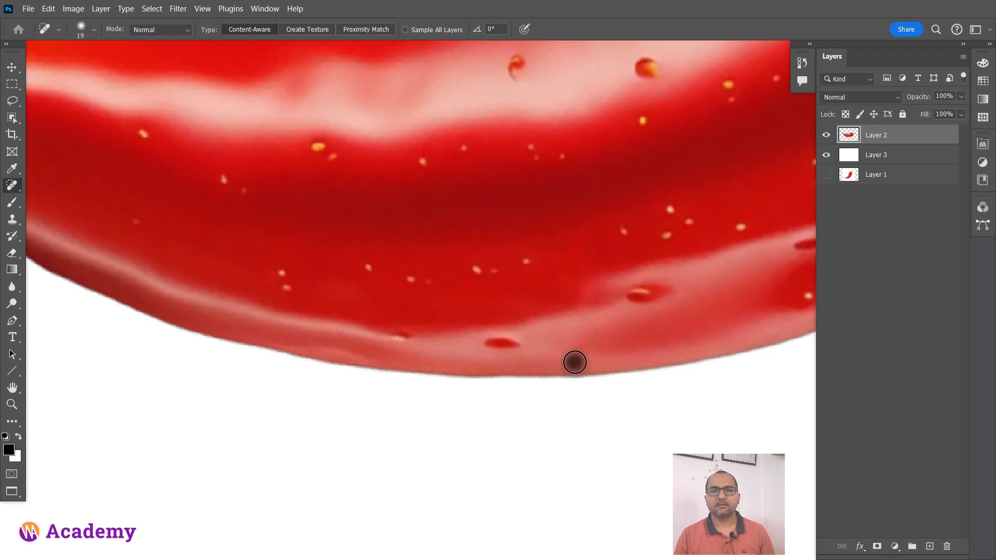
Load Layer 2's outline as a selection and heal the leftover vertical line at the chilli's lower edge inside it.
{"action": "left_click", "coordinate": [575, 362]}
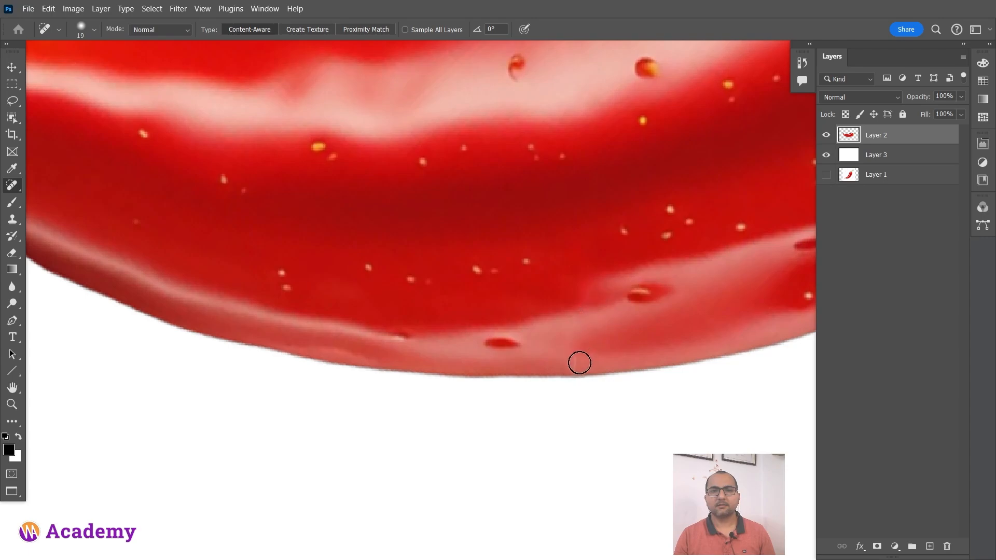
{"action": "left_click", "coordinate": [579, 363]}
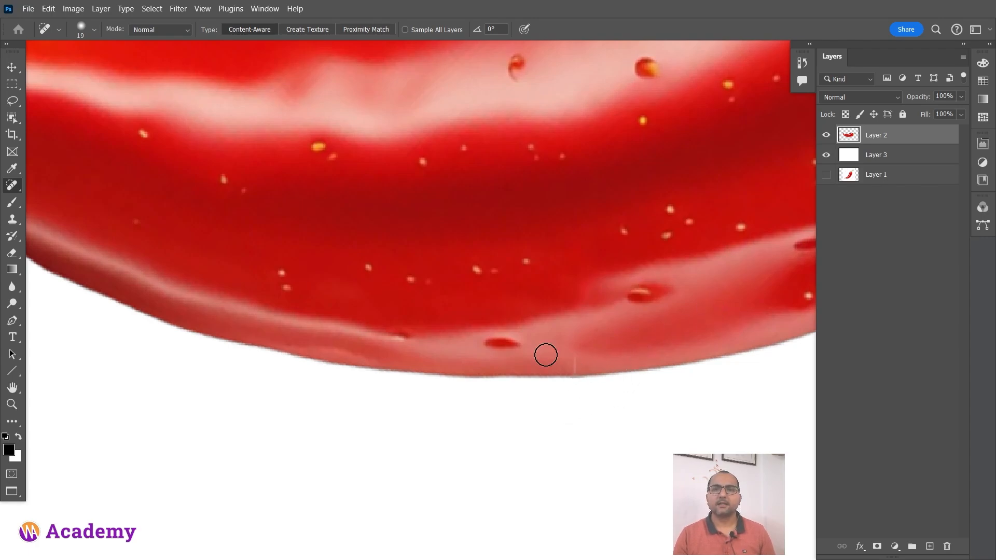
{"action": "left_click", "coordinate": [851, 142], "text": "ctrl"}
{"action": "mouse_move", "coordinate": [575, 355]}
{"action": "left_mouse_down"}
{"action": "mouse_move", "coordinate": [573, 375]}
{"action": "mouse_move", "coordinate": [563, 358]}
{"action": "mouse_move", "coordinate": [576, 374]}
{"action": "left_mouse_up"}
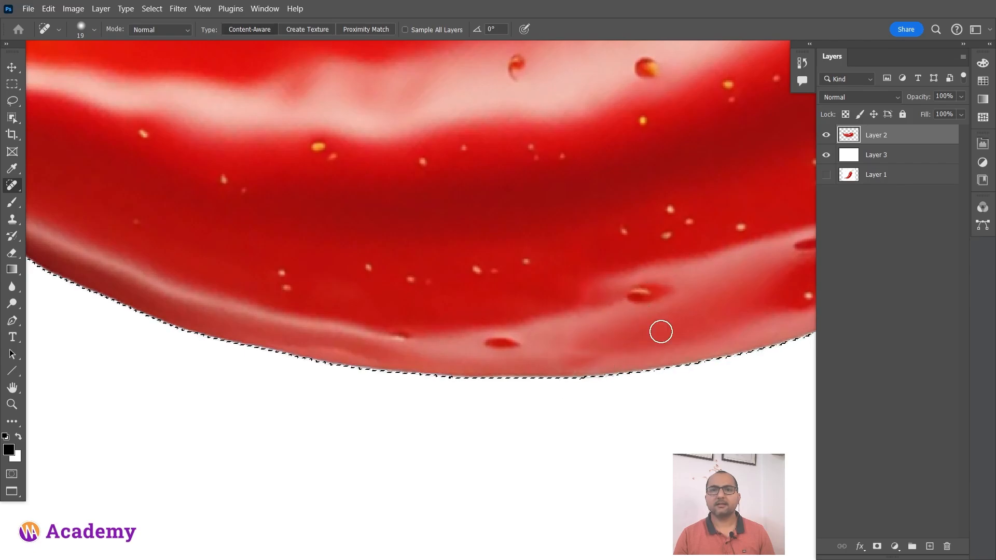
Heal away the round leaf watermark near the chilli's narrow tip with the brush enlarged to size 38.
{"action": "scroll", "coordinate": [590, 326], "scroll_direction": "down", "scroll_amount": 10}
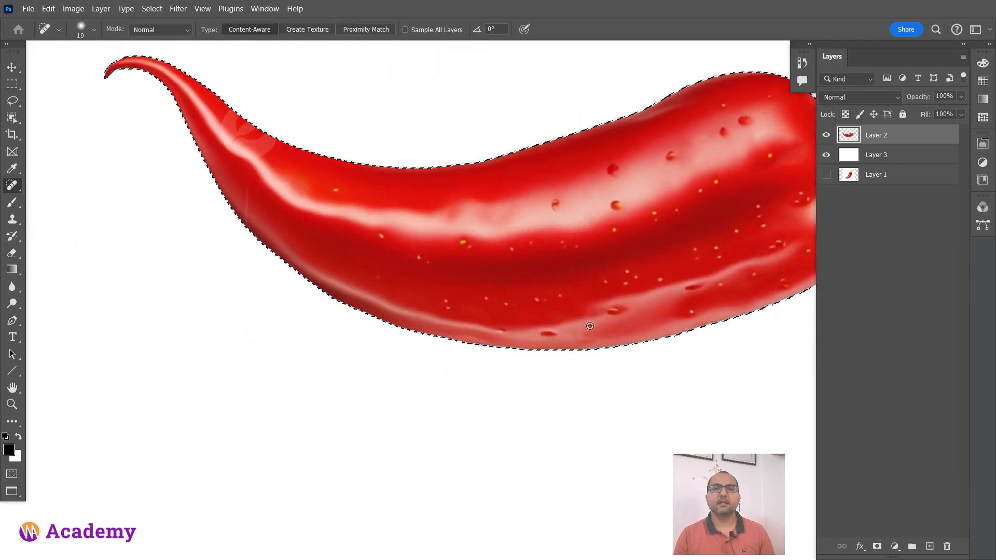
{"action": "left_click_drag", "start_coordinate": [537, 265], "coordinate": [384, 348]}
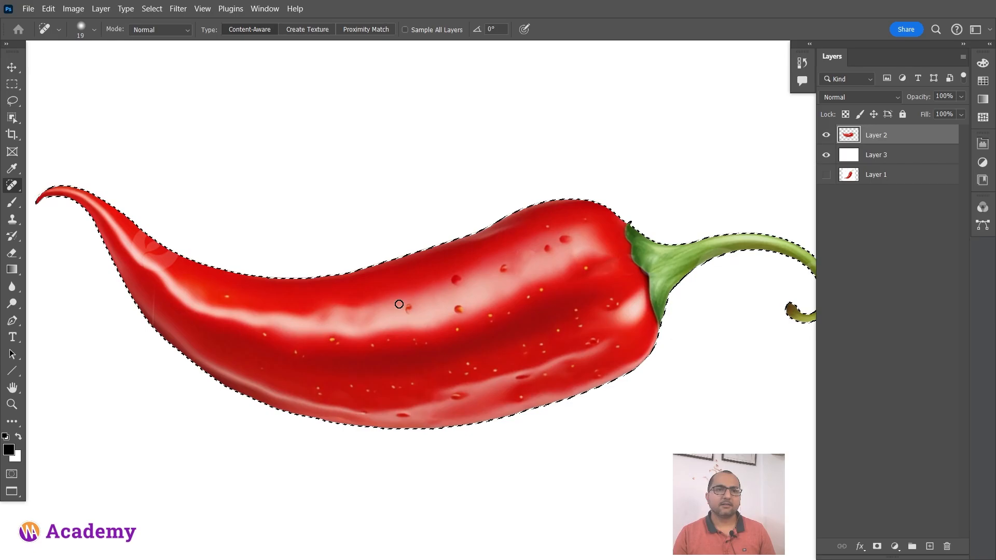
{"action": "left_click_drag", "start_coordinate": [181, 287], "coordinate": [289, 347]}
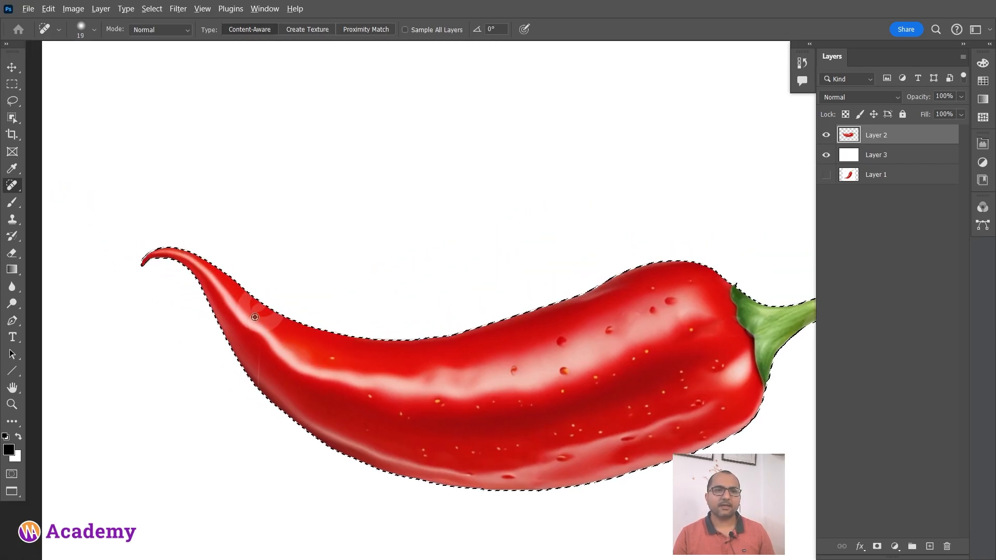
{"action": "scroll", "coordinate": [259, 314], "scroll_direction": "up", "scroll_amount": 8}
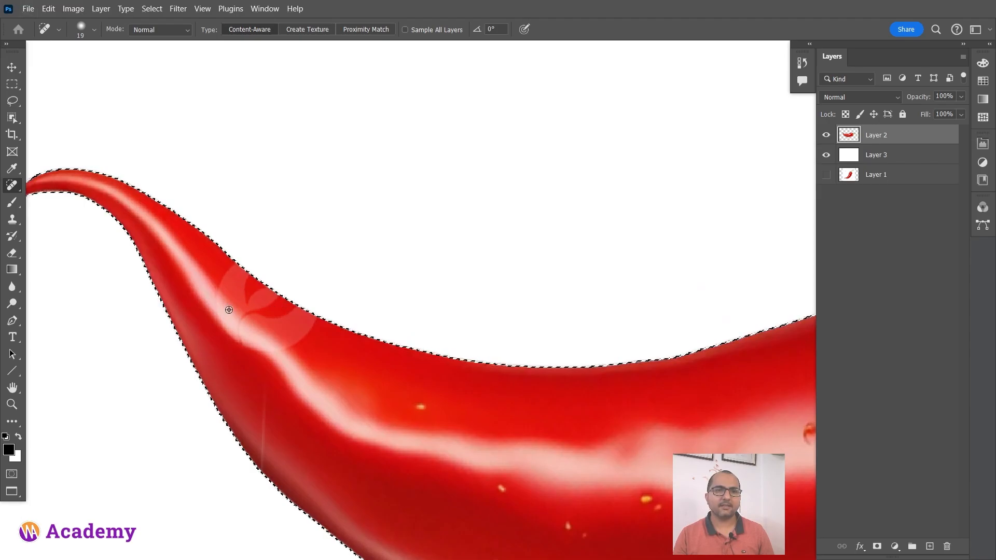
{"action": "scroll", "coordinate": [233, 283], "scroll_direction": "up", "scroll_amount": 2}
{"action": "key", "text": "bracketright"}
{"action": "key", "text": "bracketright"}
{"action": "mouse_move", "coordinate": [221, 236]}
{"action": "left_mouse_down"}
{"action": "mouse_move", "coordinate": [246, 265]}
{"action": "mouse_move", "coordinate": [335, 328]}
{"action": "left_mouse_up"}
{"action": "key", "text": "ctrl+z"}
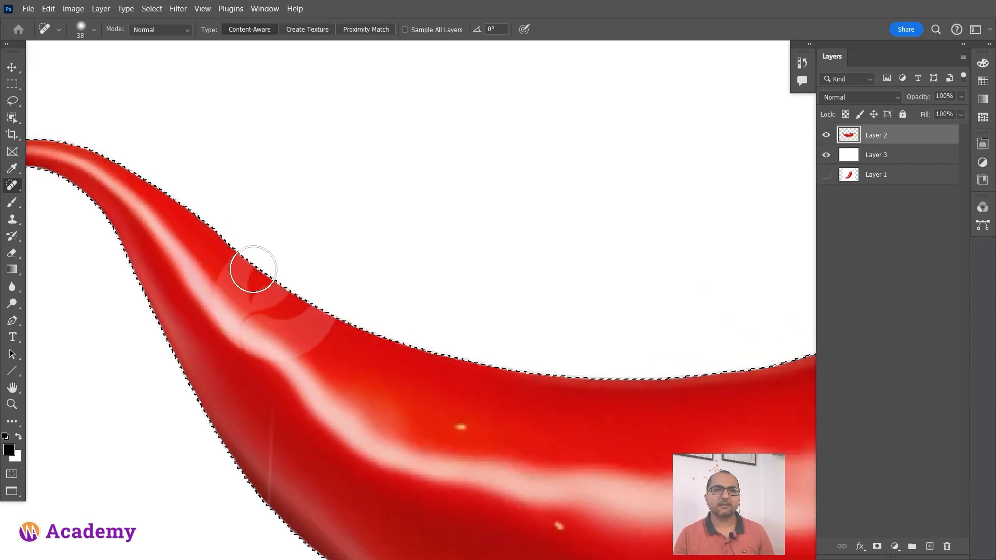
{"action": "mouse_move", "coordinate": [233, 278]}
{"action": "left_mouse_down"}
{"action": "mouse_move", "coordinate": [312, 322]}
{"action": "mouse_move", "coordinate": [363, 382]}
{"action": "left_mouse_up"}
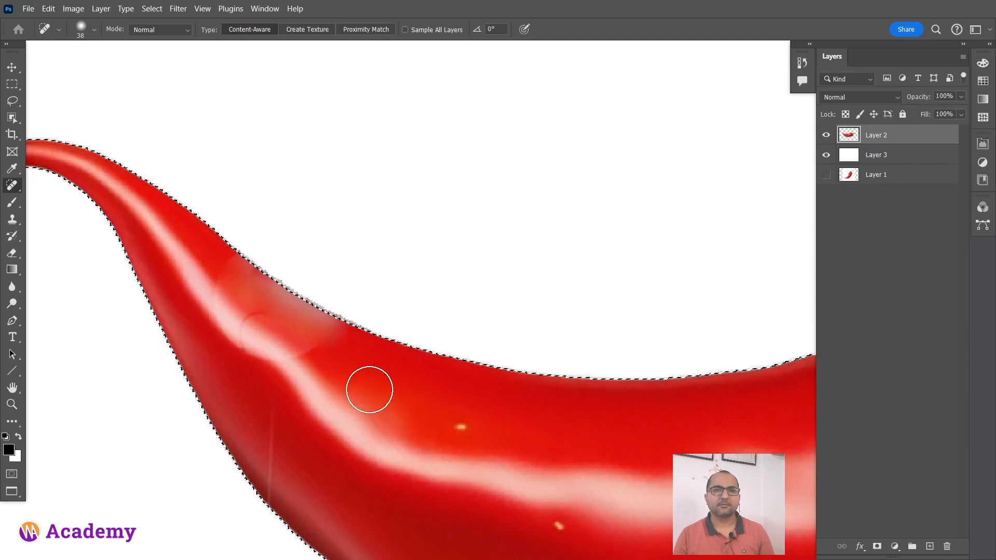
{"action": "left_click_drag", "start_coordinate": [215, 285], "coordinate": [369, 419]}
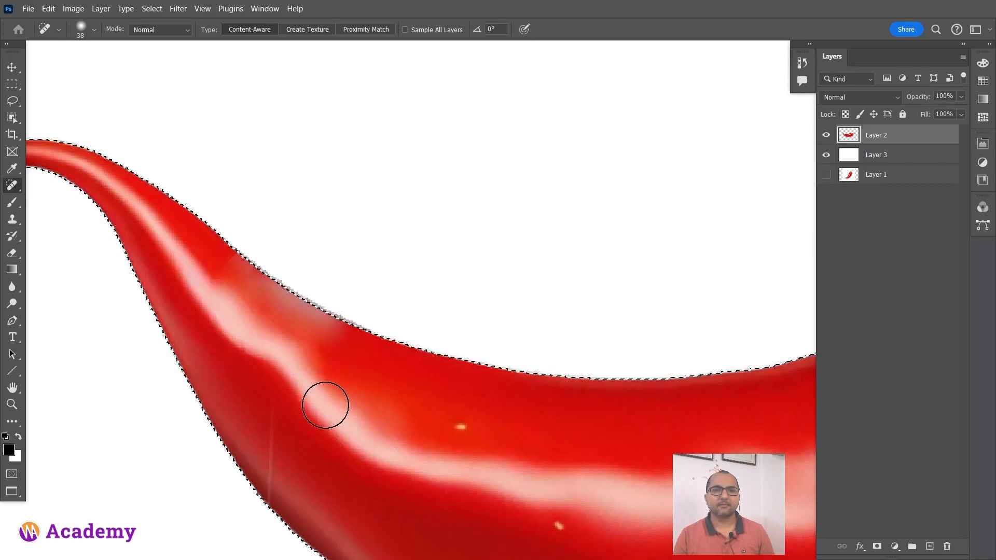
{"action": "mouse_move", "coordinate": [231, 318]}
{"action": "left_mouse_down"}
{"action": "mouse_move", "coordinate": [341, 384]}
{"action": "mouse_move", "coordinate": [365, 410]}
{"action": "left_mouse_up"}
{"action": "left_click_drag", "start_coordinate": [290, 325], "coordinate": [341, 372]}
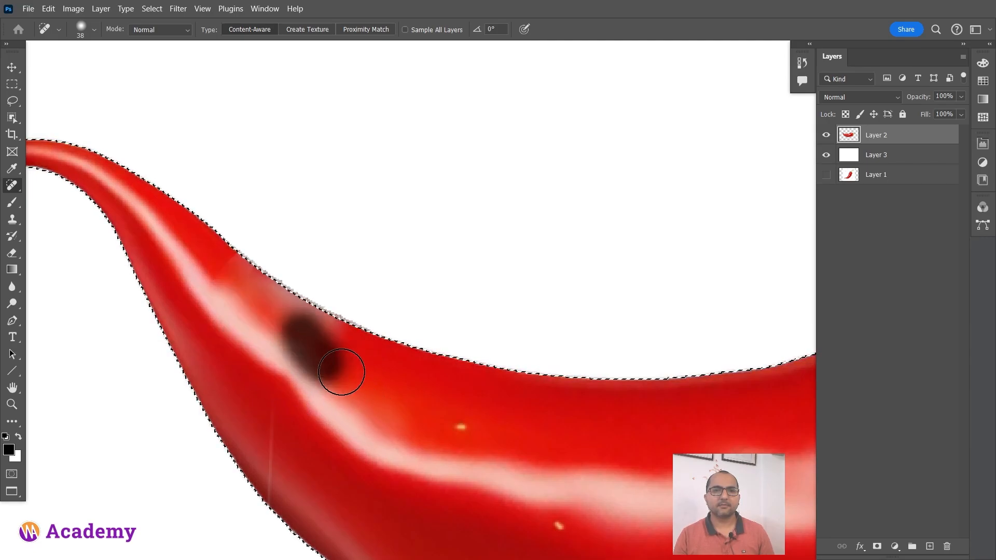
{"action": "left_click_drag", "start_coordinate": [196, 258], "coordinate": [227, 286]}
Heal the thin vertical watermark line on the lower side of the chilli's narrow end, including its edge.
{"action": "scroll", "coordinate": [334, 426], "scroll_direction": "down", "scroll_amount": 1}
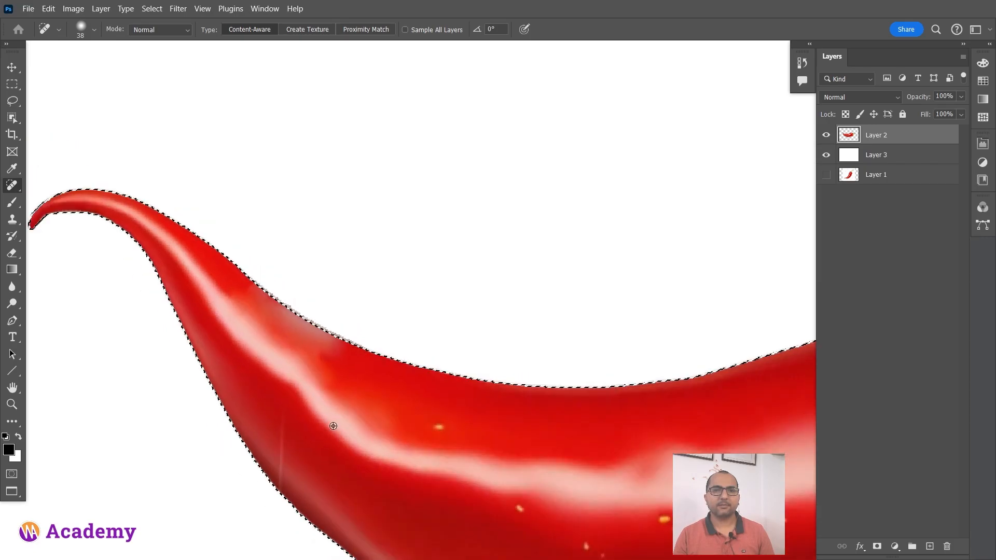
{"action": "left_click_drag", "start_coordinate": [313, 456], "coordinate": [291, 371]}
{"action": "left_click_drag", "start_coordinate": [259, 339], "coordinate": [258, 421]}
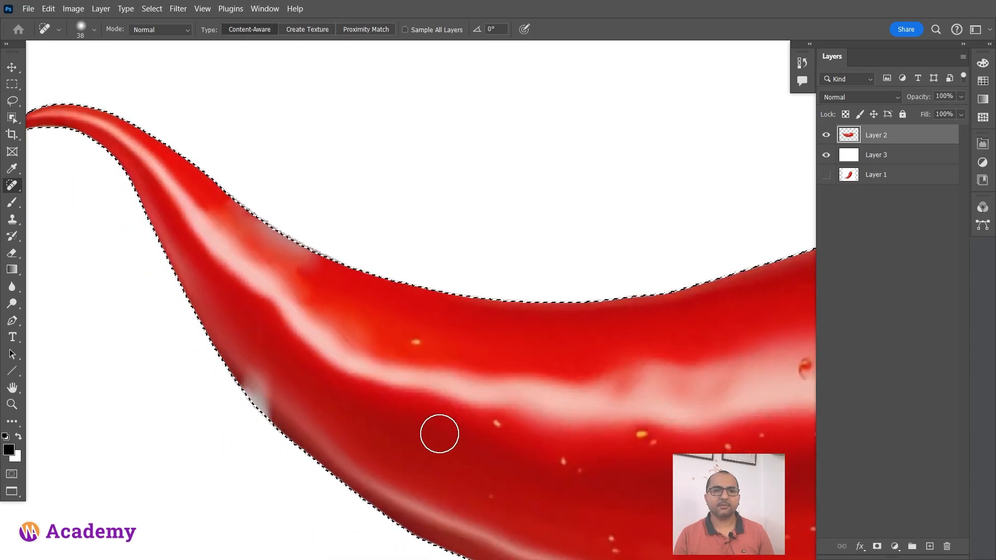
{"action": "left_click_drag", "start_coordinate": [253, 360], "coordinate": [262, 387]}
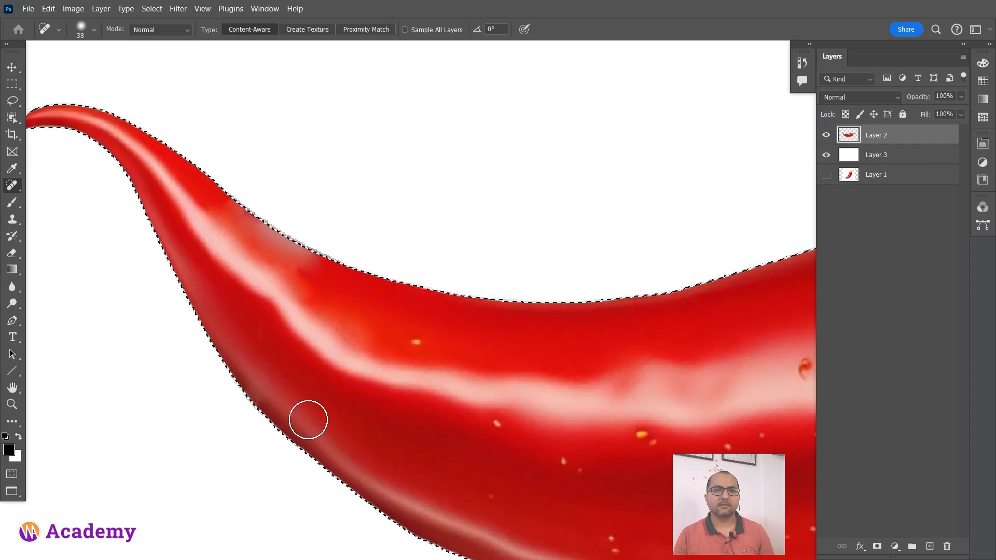
Try to heal the pale watermark patch on the underside of the green stem with the size 38 brush.
{"action": "scroll", "coordinate": [300, 417], "scroll_direction": "down", "scroll_amount": 1}
{"action": "scroll", "coordinate": [300, 418], "scroll_direction": "down", "scroll_amount": 1}
{"action": "left_click_drag", "start_coordinate": [501, 360], "coordinate": [317, 331]}
{"action": "scroll", "coordinate": [592, 329], "scroll_direction": "up", "scroll_amount": 4}
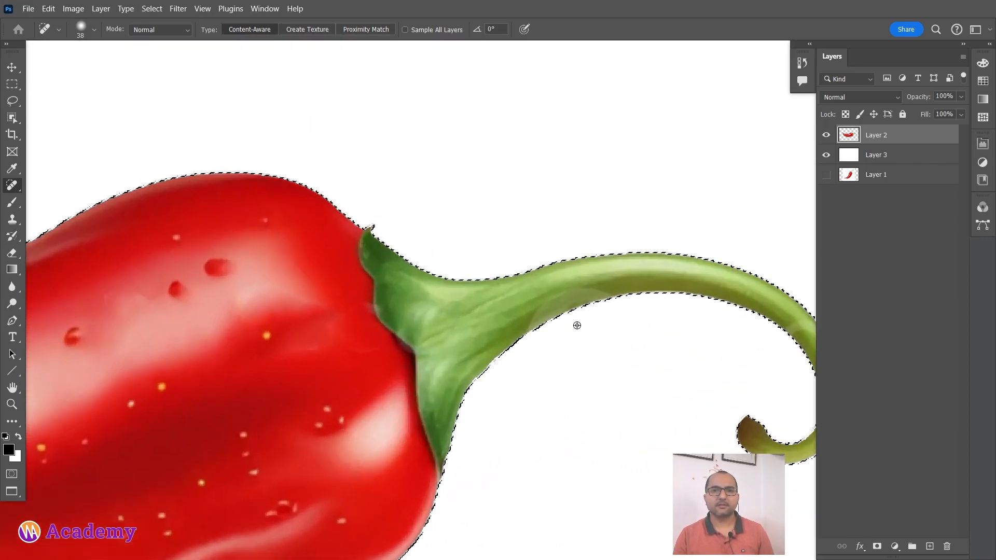
{"action": "mouse_move", "coordinate": [618, 287]}
{"action": "left_mouse_down"}
{"action": "mouse_move", "coordinate": [596, 291]}
{"action": "mouse_move", "coordinate": [525, 379]}
{"action": "left_mouse_up"}
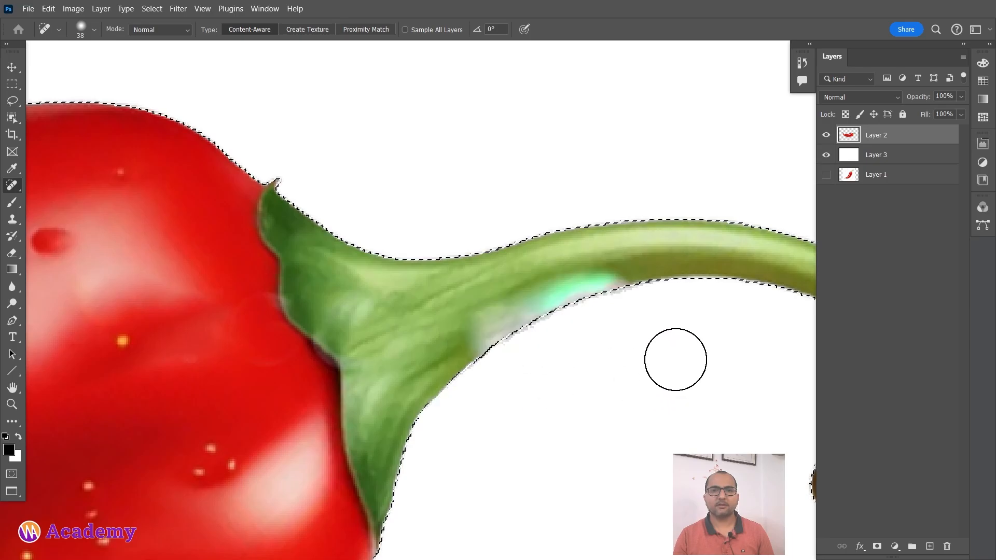
{"action": "mouse_move", "coordinate": [585, 269]}
{"action": "left_mouse_down"}
{"action": "mouse_move", "coordinate": [521, 274]}
{"action": "mouse_move", "coordinate": [493, 334]}
{"action": "left_mouse_up"}
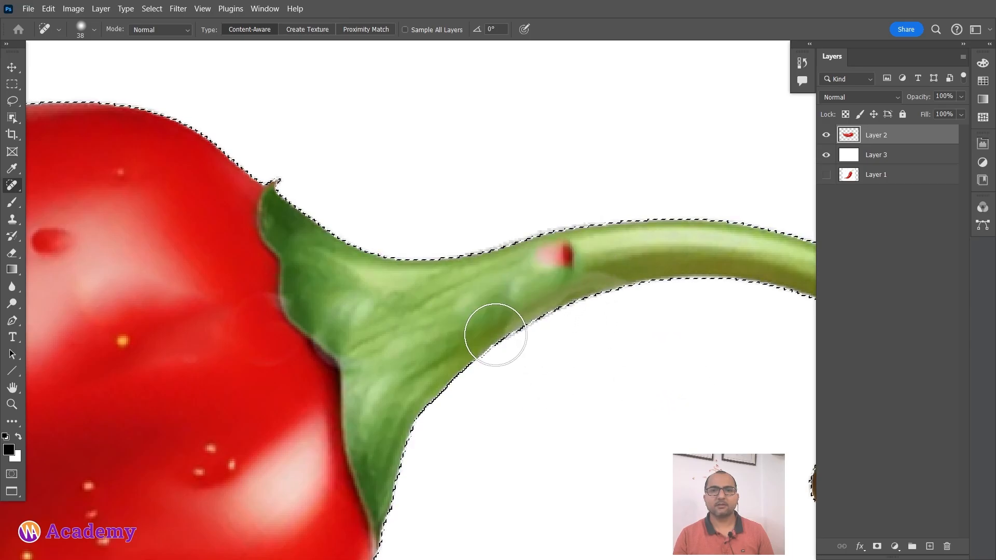
Reduce the healing brush to size 15 and retouch the watermark traces along the green stem and its outer curl.
{"action": "right_click", "coordinate": [577, 291], "text": "alt"}
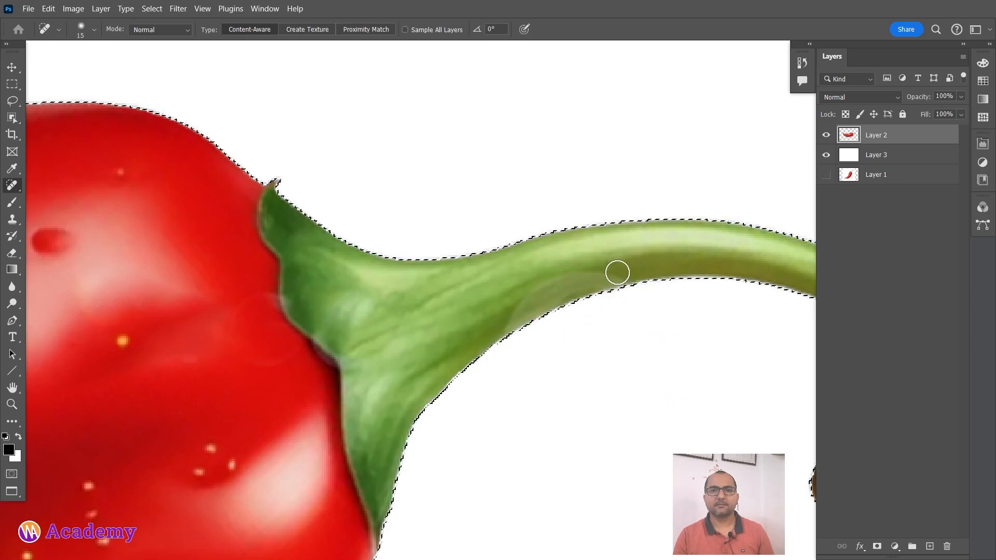
{"action": "left_click_drag", "start_coordinate": [532, 286], "coordinate": [500, 322]}
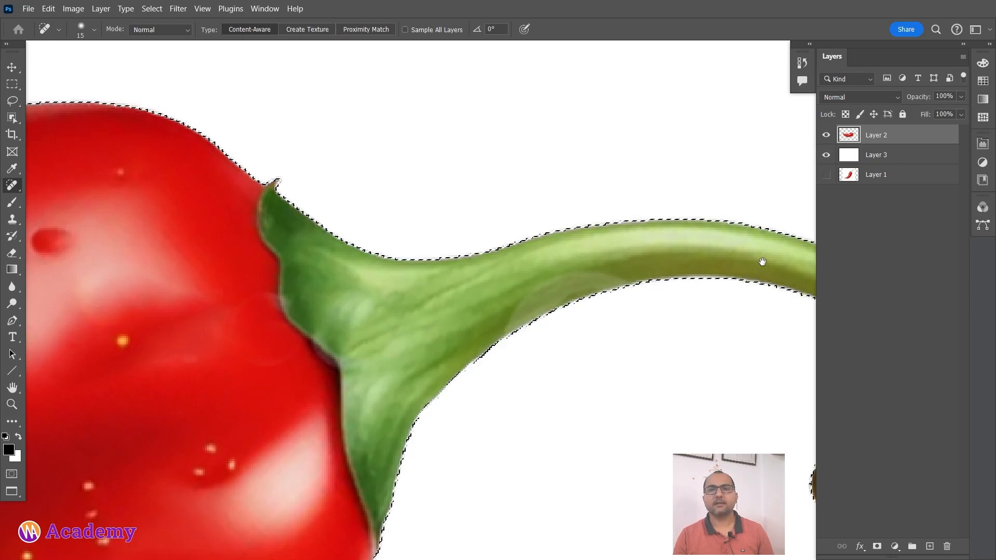
{"action": "left_click_drag", "start_coordinate": [760, 260], "coordinate": [406, 222]}
{"action": "left_click_drag", "start_coordinate": [534, 285], "coordinate": [566, 294]}
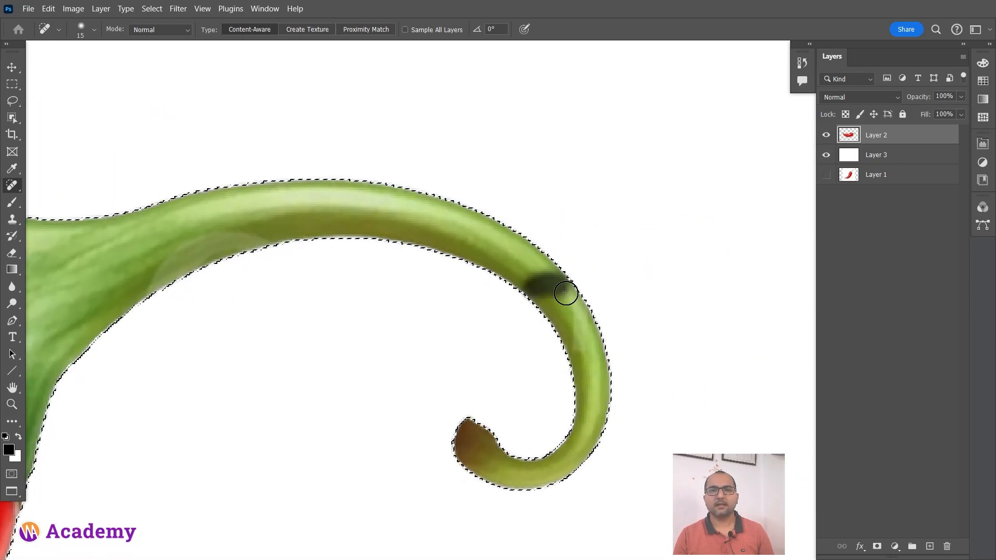
{"action": "left_click_drag", "start_coordinate": [610, 368], "coordinate": [608, 375]}
{"action": "mouse_move", "coordinate": [551, 288]}
{"action": "left_mouse_down"}
{"action": "mouse_move", "coordinate": [529, 301]}
{"action": "mouse_move", "coordinate": [569, 370]}
{"action": "mouse_move", "coordinate": [532, 286]}
{"action": "mouse_move", "coordinate": [559, 326]}
{"action": "left_mouse_up"}
{"action": "left_click_drag", "start_coordinate": [577, 372], "coordinate": [580, 356]}
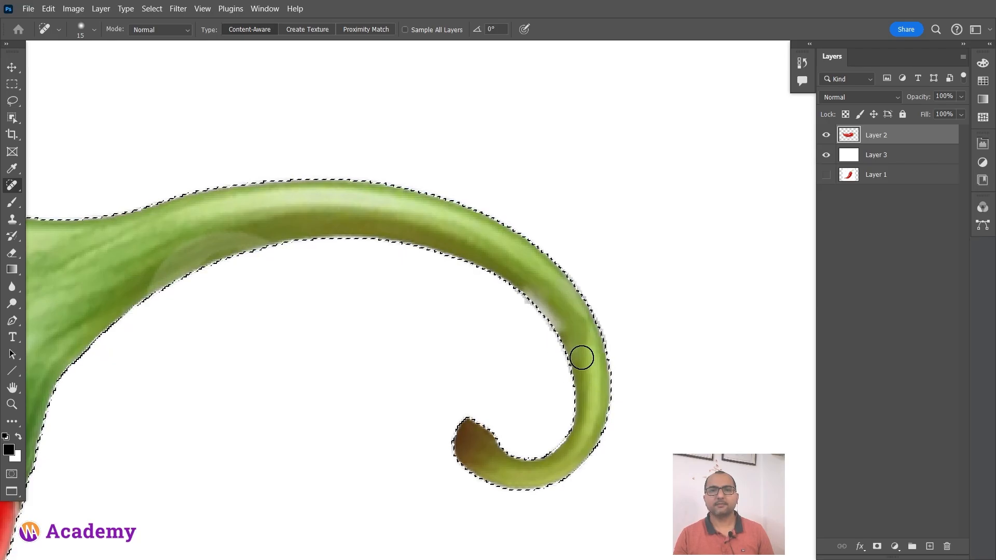
{"action": "key", "text": "ctrl+z"}
{"action": "key", "text": "ctrl+z"}
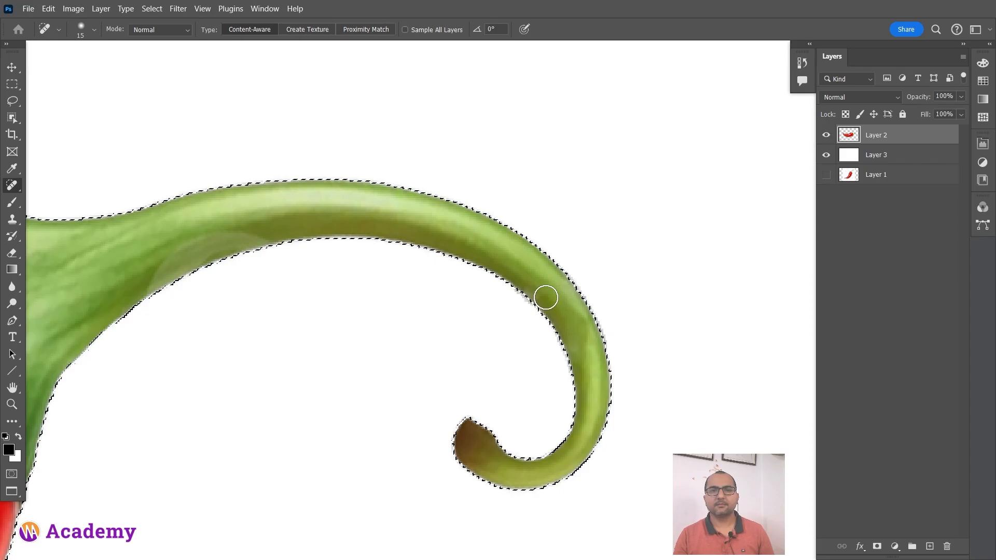
{"action": "left_click_drag", "start_coordinate": [545, 296], "coordinate": [523, 287]}
Clear the selection around the chilli.
{"action": "scroll", "coordinate": [628, 364], "scroll_direction": "down", "scroll_amount": 5}
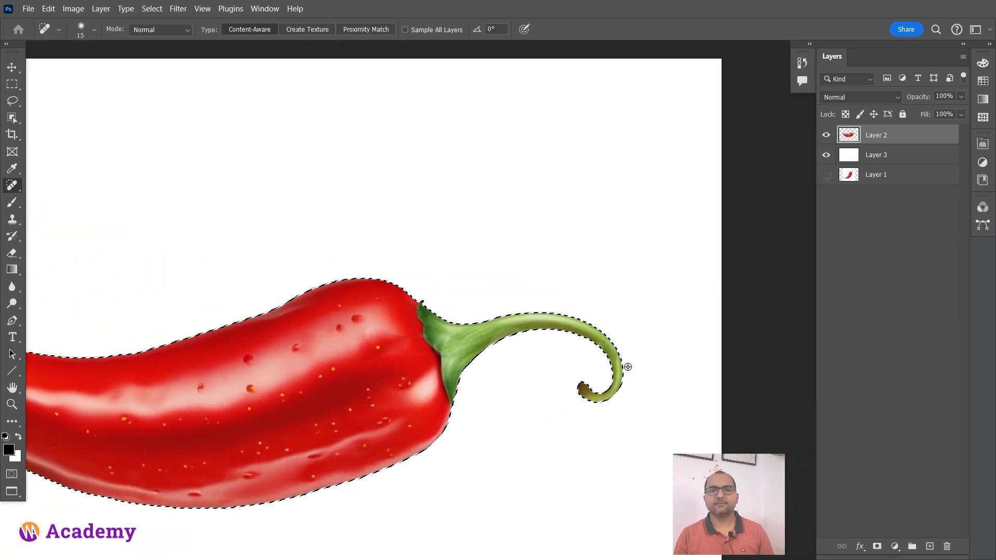
{"action": "left_click_drag", "start_coordinate": [330, 372], "coordinate": [445, 313]}
{"action": "key", "text": "ctrl+d"}
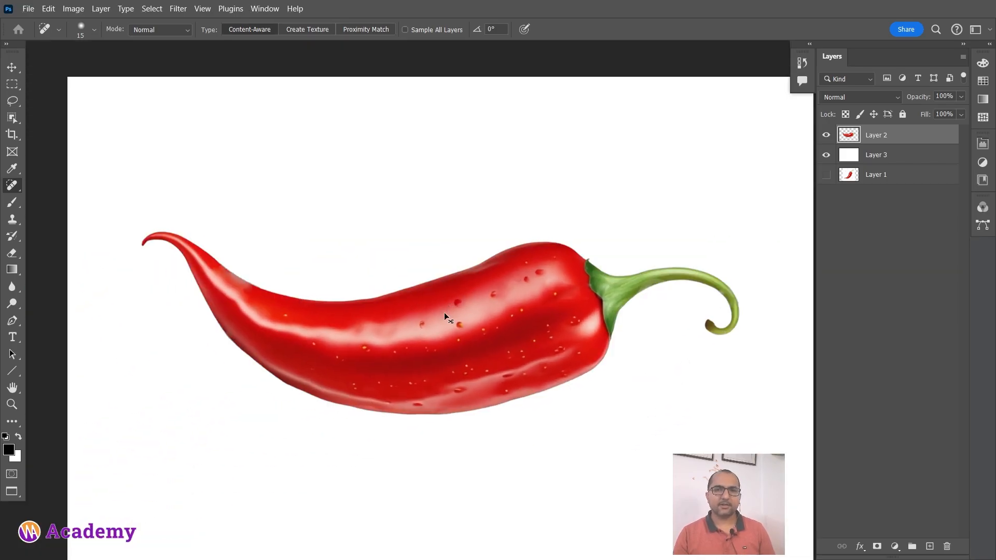
{"action": "left_click_drag", "start_coordinate": [560, 327], "coordinate": [547, 313]}
{"action": "scroll", "coordinate": [529, 319], "scroll_direction": "down", "scroll_amount": 2}
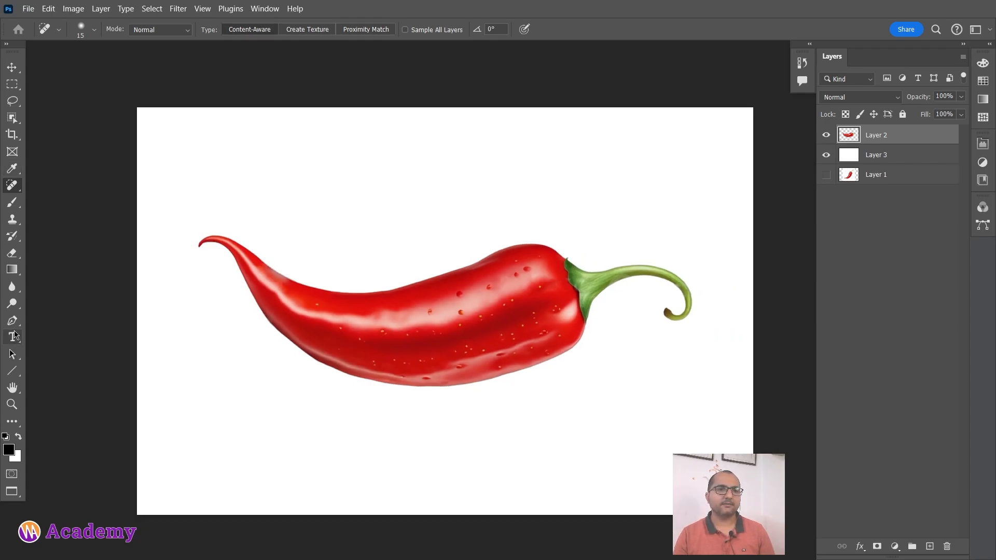
Add the text CHILLY in Arial Black at 75 pt above the chilli.
{"action": "left_click", "coordinate": [13, 337]}
{"action": "left_click", "coordinate": [582, 246]}
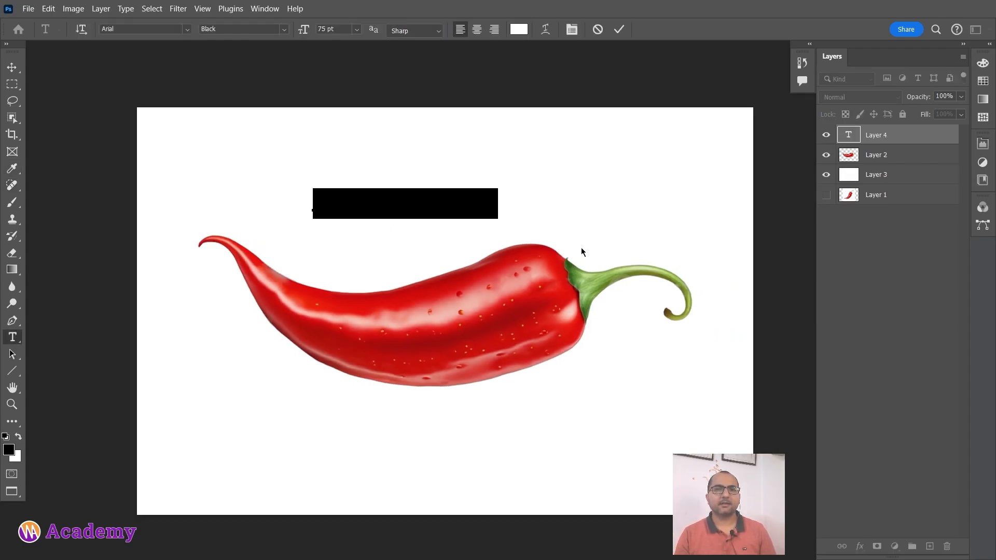
{"action": "key", "text": "Caps_Lock"}
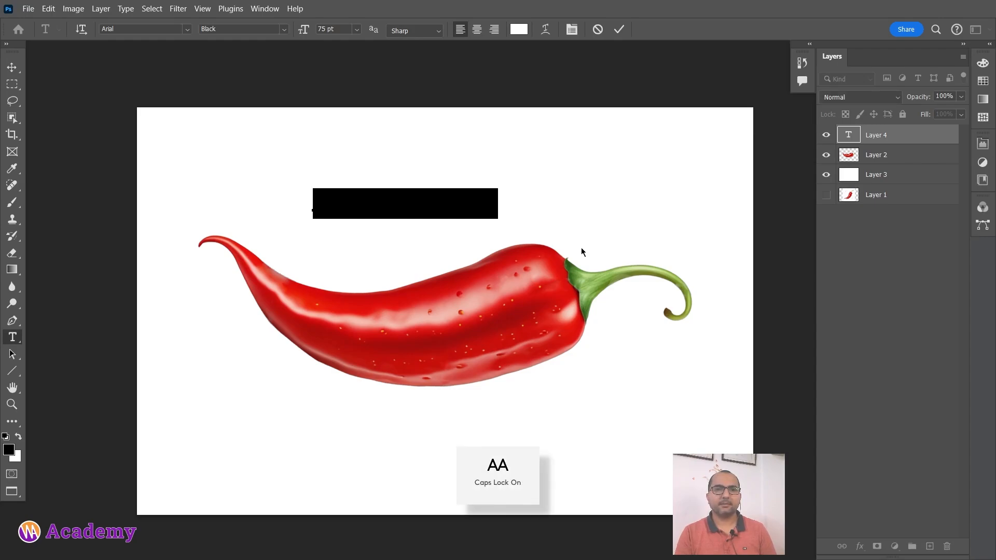
{"action": "type", "text": "CHILL"}
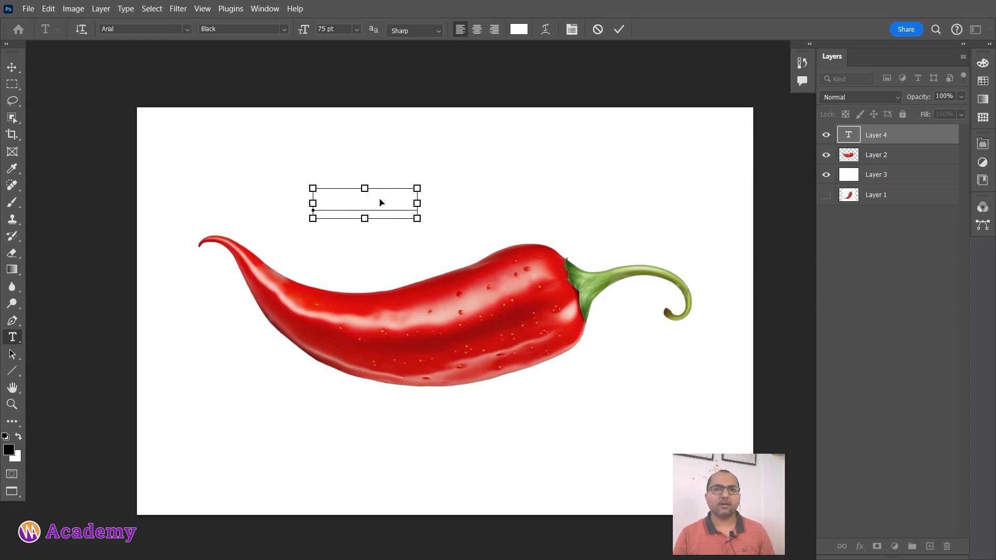
Set the CHILLY text's colour to black (000000) and its size to 175 pt.
{"action": "key", "text": "ctrl+a"}
{"action": "left_click", "coordinate": [517, 30]}
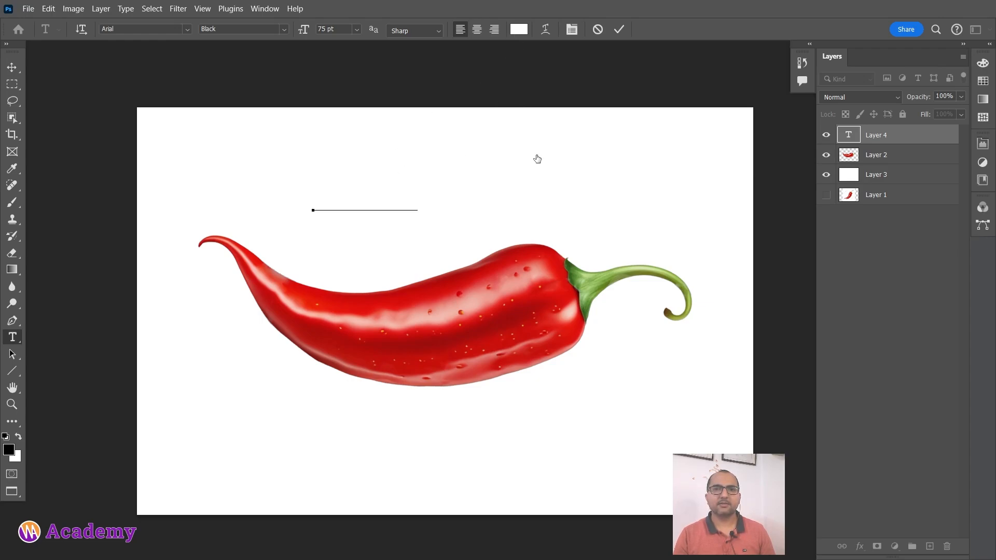
{"action": "left_click_drag", "start_coordinate": [522, 278], "coordinate": [477, 403]}
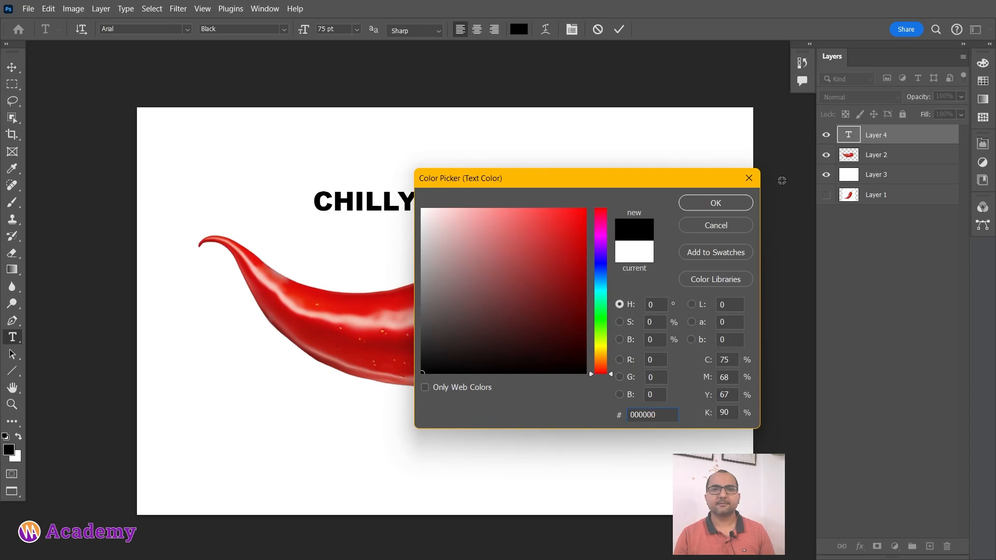
{"action": "left_click", "coordinate": [716, 203]}
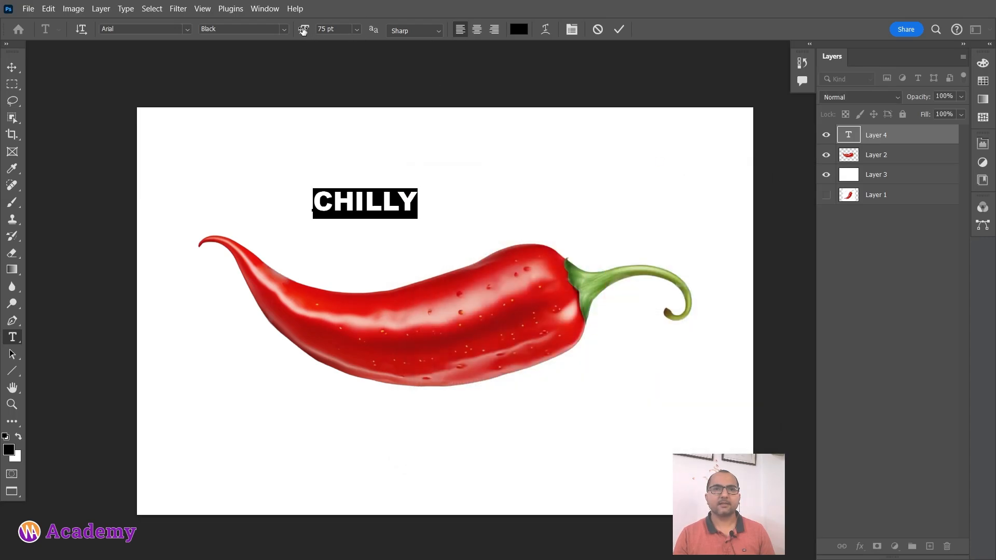
{"action": "left_click_drag", "start_coordinate": [303, 31], "coordinate": [368, 25]}
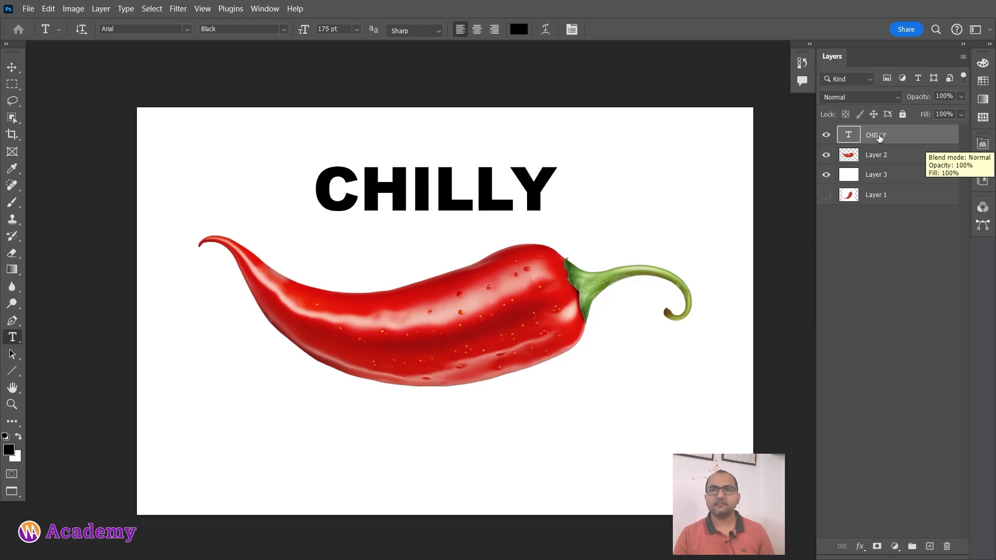
Convert the CHILLY text layer to a vector shape.
{"action": "right_click", "coordinate": [882, 136]}
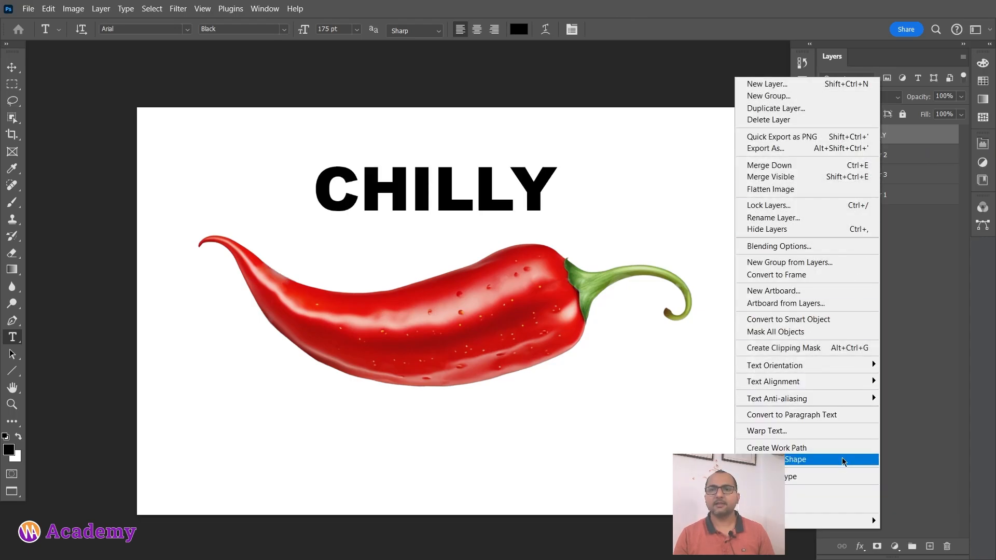
{"action": "left_click", "coordinate": [821, 459]}
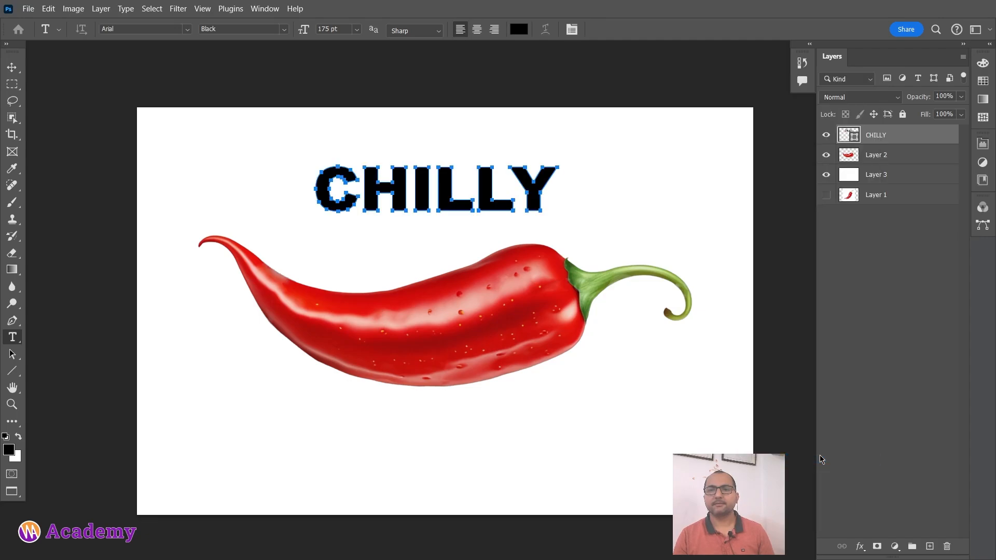
{"action": "left_click", "coordinate": [49, 9]}
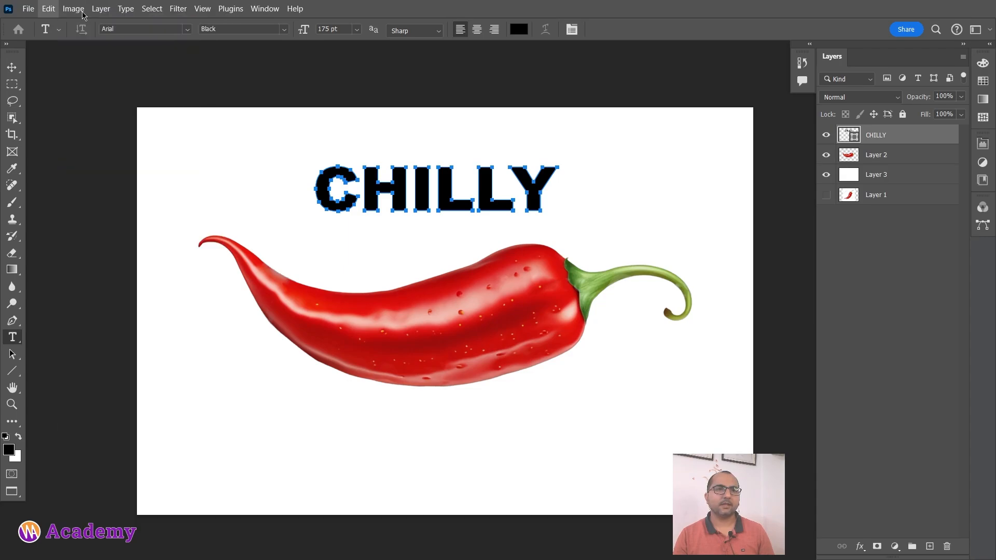
{"action": "mouse_move", "coordinate": [50, 6]}
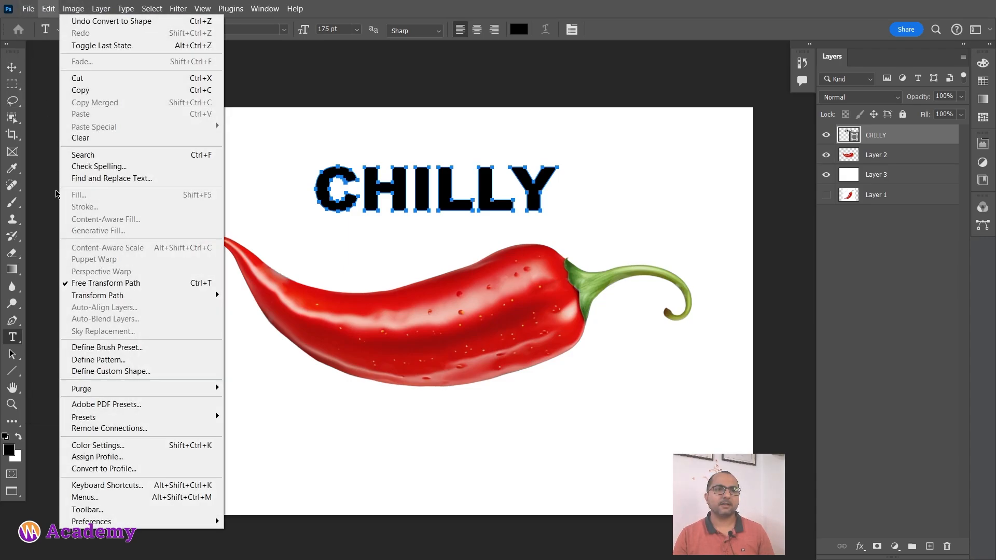
{"action": "mouse_move", "coordinate": [180, 295]}
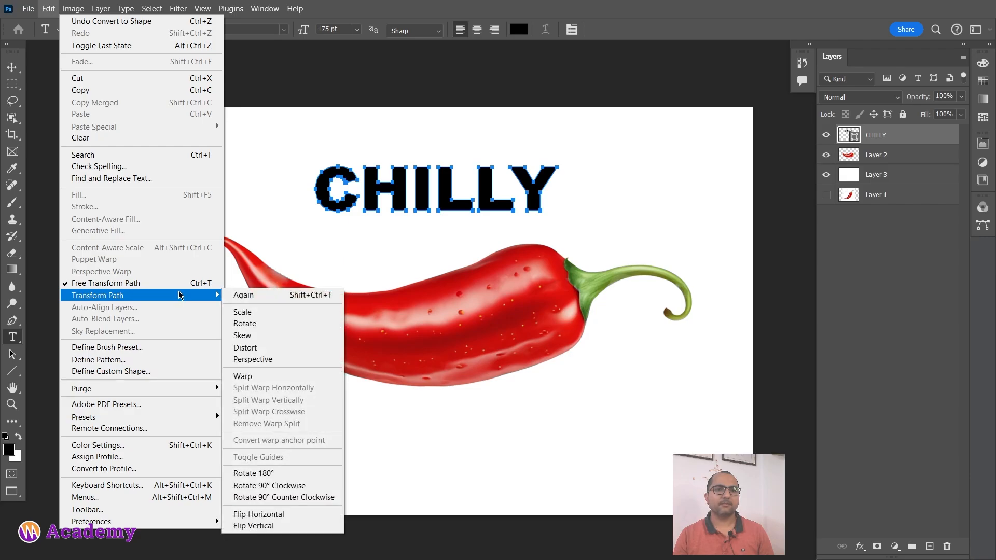
{"action": "left_click", "coordinate": [288, 376]}
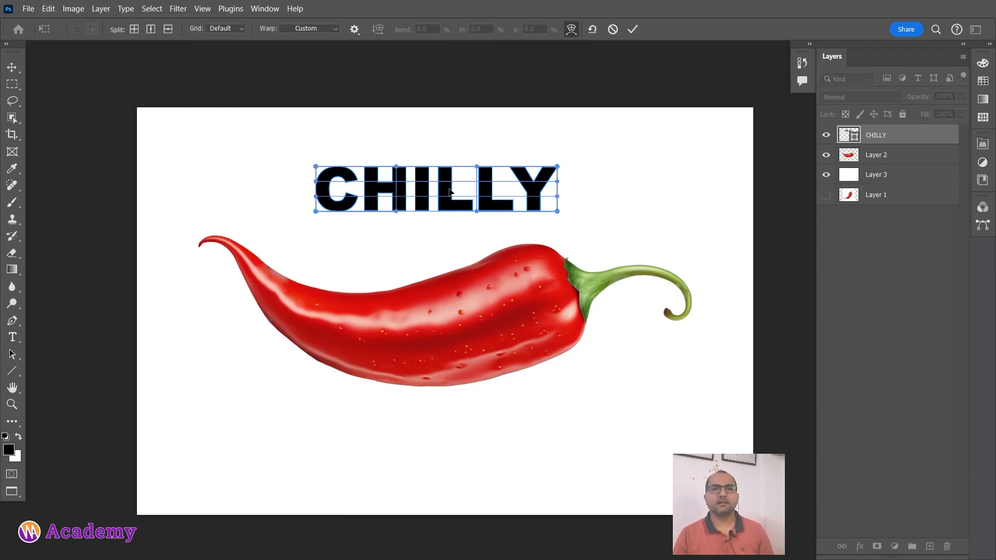
{"action": "left_click_drag", "start_coordinate": [450, 193], "coordinate": [492, 174]}
{"action": "key", "text": "ctrl+z"}
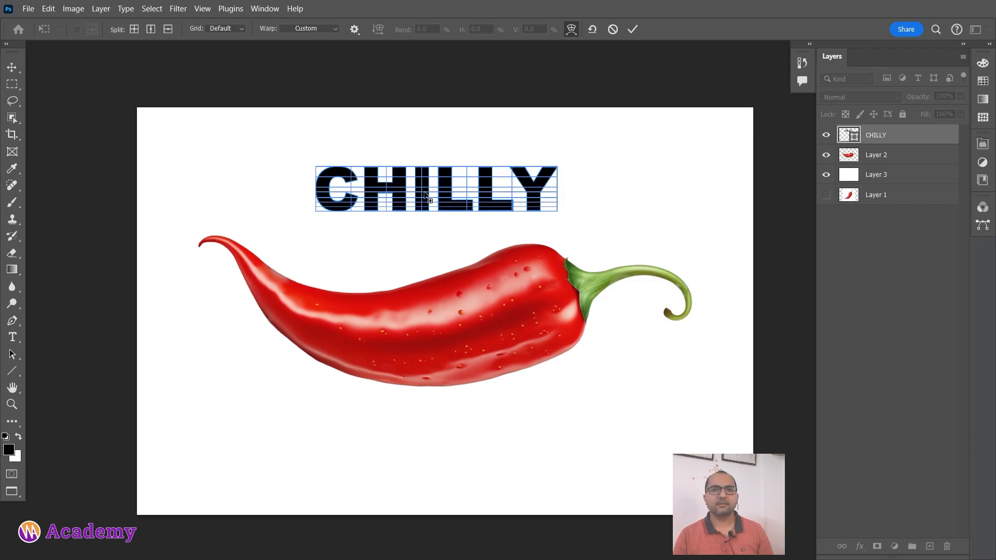
{"action": "left_click", "coordinate": [631, 30]}
Move the CHILLY shape straight down onto the middle of the chilli's body.
{"action": "key", "text": "c"}
{"action": "key", "text": "v"}
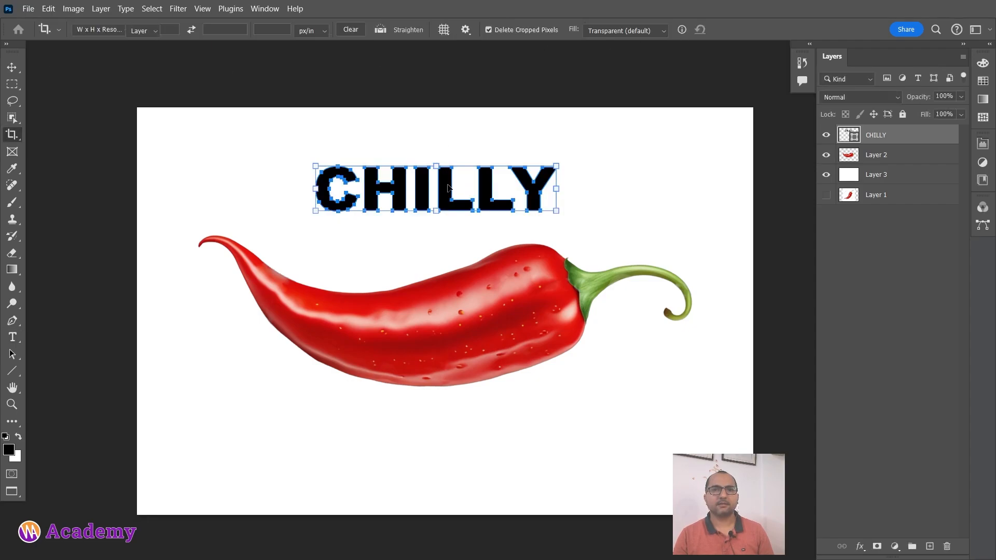
{"action": "left_click_drag", "start_coordinate": [448, 187], "coordinate": [447, 328]}
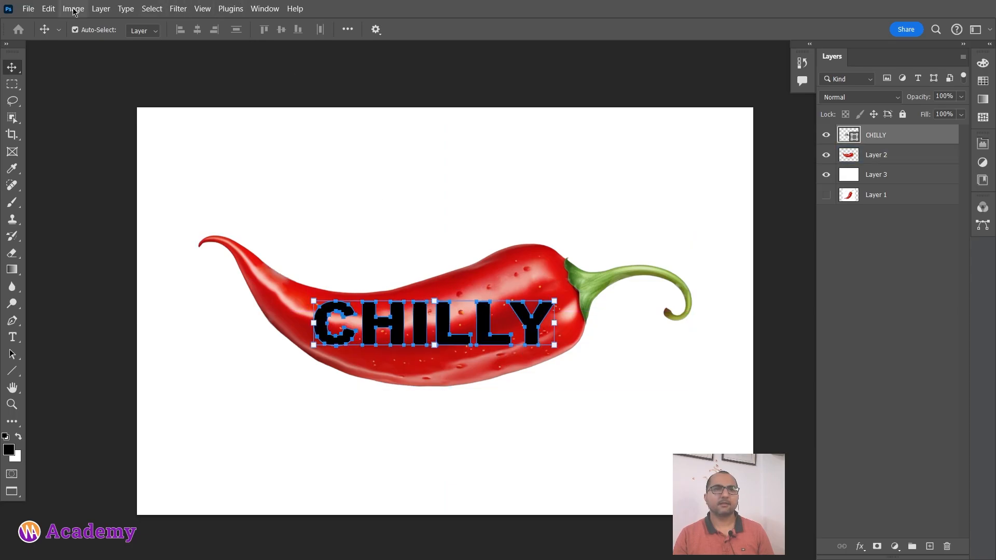
Start a Warp on the CHILLY shape and stretch its two right corners towards the chilli's upper and lower edges near the stem.
{"action": "left_click", "coordinate": [50, 8]}
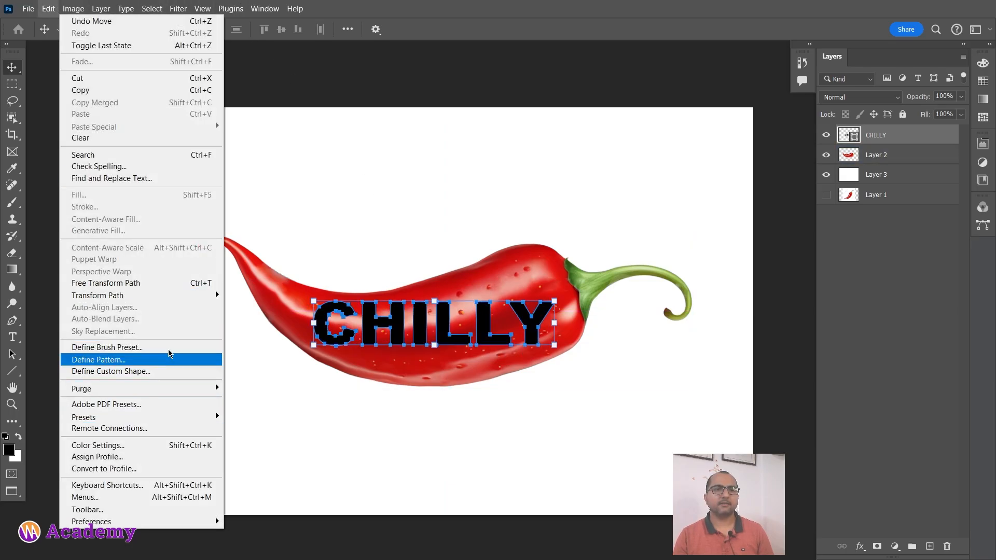
{"action": "mouse_move", "coordinate": [179, 297]}
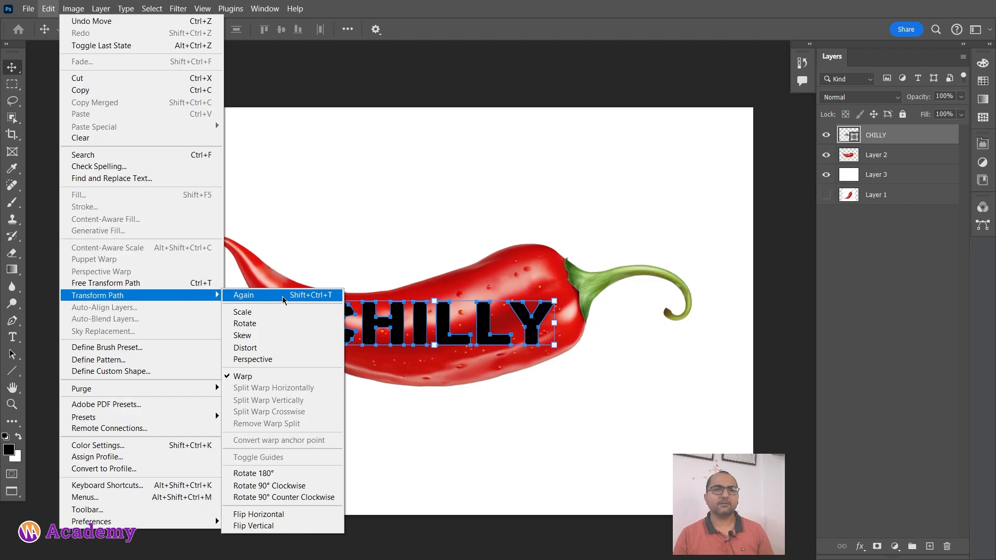
{"action": "left_click", "coordinate": [285, 375]}
{"action": "scroll", "coordinate": [496, 321], "scroll_direction": "up", "scroll_amount": 1}
{"action": "scroll", "coordinate": [495, 322], "scroll_direction": "up", "scroll_amount": 1}
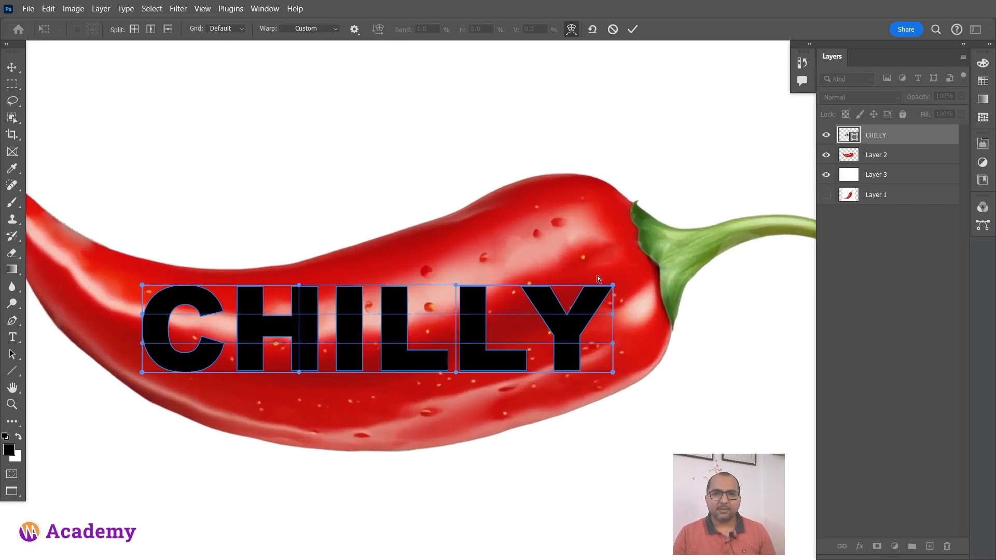
{"action": "left_click_drag", "start_coordinate": [613, 286], "coordinate": [550, 157]}
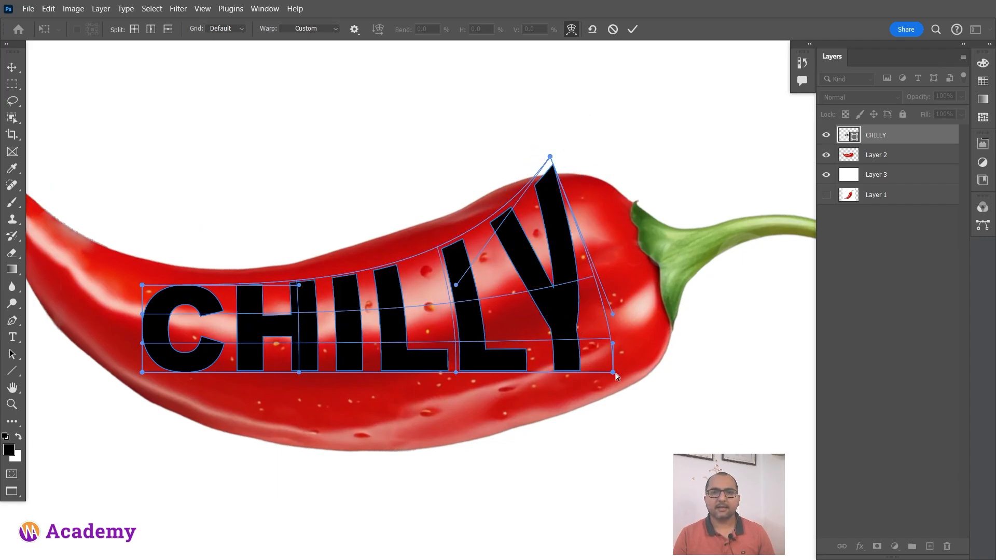
{"action": "left_click_drag", "start_coordinate": [613, 373], "coordinate": [639, 404]}
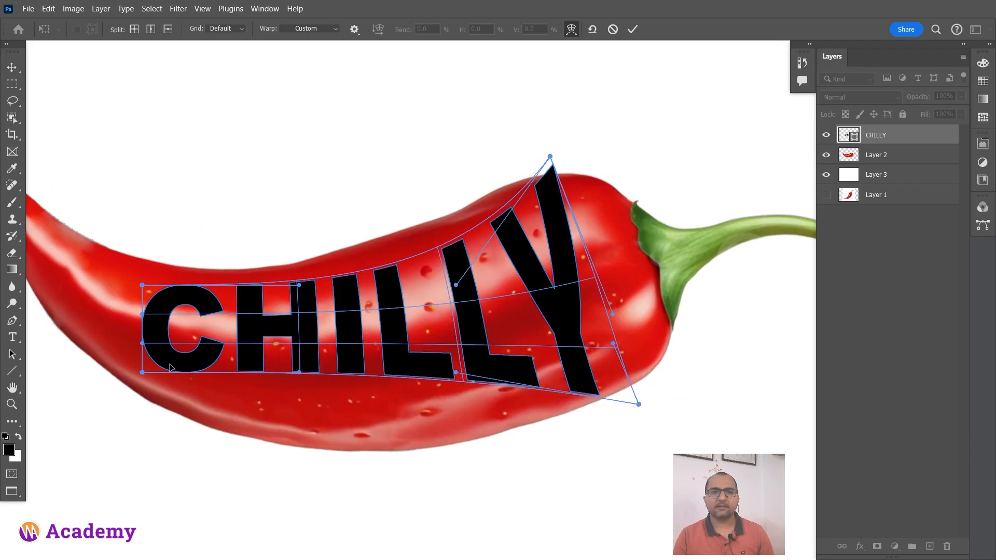
Warp the left end of CHILLY, raising its upper edge and bulging the C outward to follow the chilli's narrowing outline.
{"action": "left_click_drag", "start_coordinate": [301, 286], "coordinate": [292, 236]}
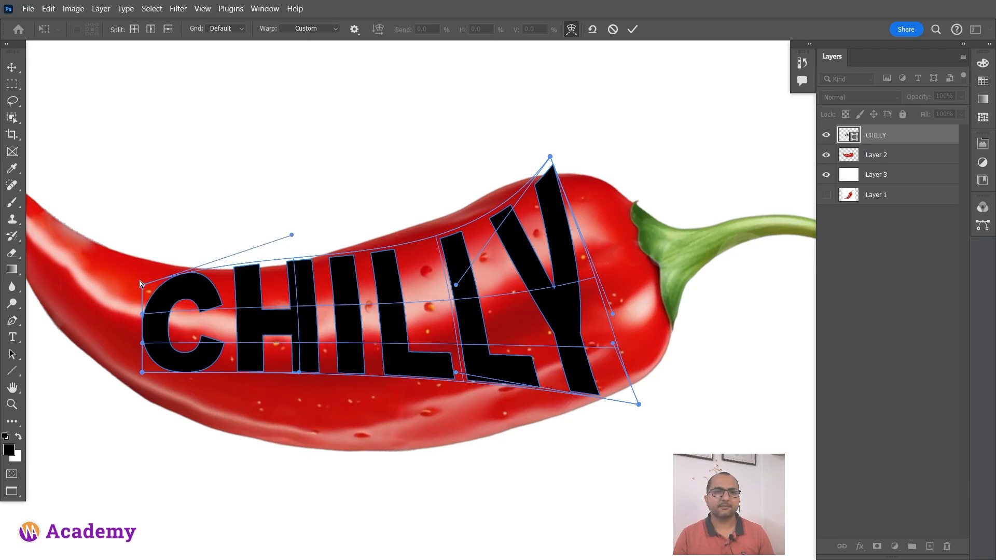
{"action": "mouse_move", "coordinate": [139, 281]}
{"action": "left_mouse_down"}
{"action": "mouse_move", "coordinate": [138, 248]}
{"action": "mouse_move", "coordinate": [129, 270]}
{"action": "left_mouse_up"}
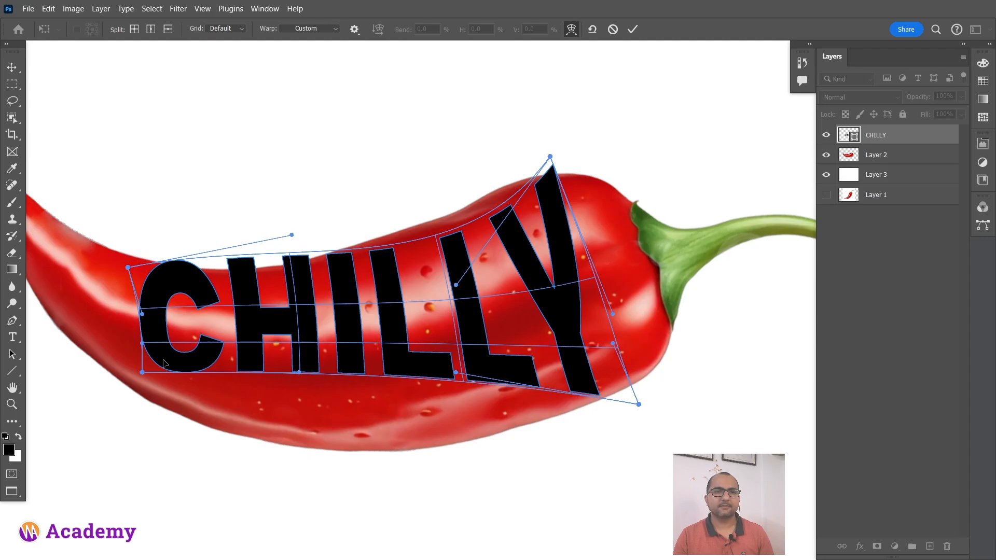
{"action": "left_click_drag", "start_coordinate": [142, 375], "coordinate": [129, 447]}
{"action": "left_click_drag", "start_coordinate": [142, 314], "coordinate": [102, 304]}
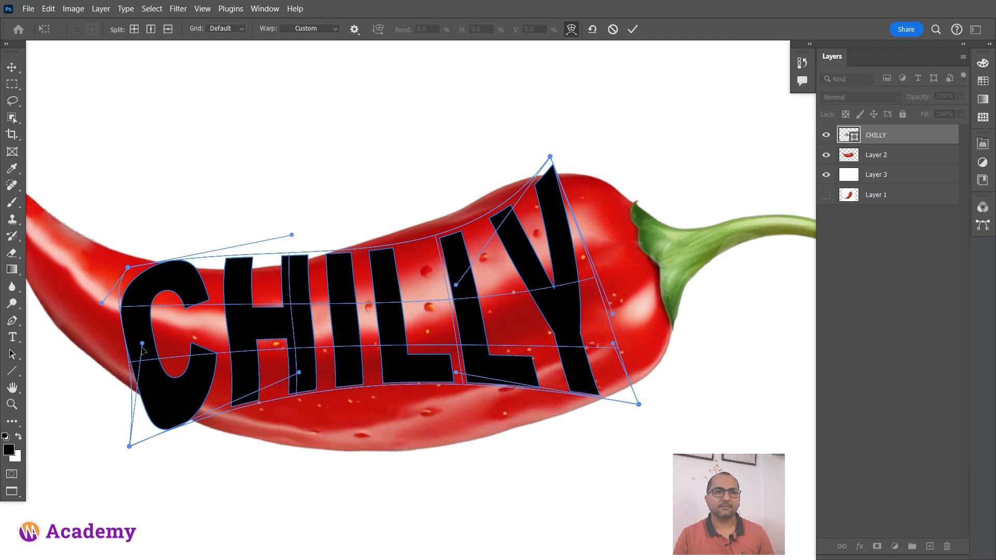
{"action": "left_click_drag", "start_coordinate": [142, 344], "coordinate": [105, 343]}
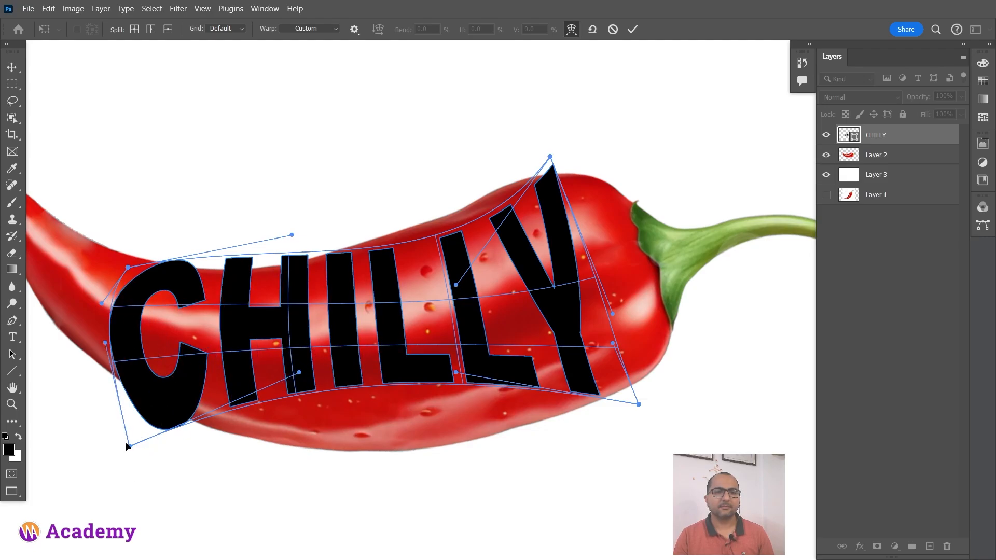
{"action": "left_click_drag", "start_coordinate": [130, 446], "coordinate": [113, 404]}
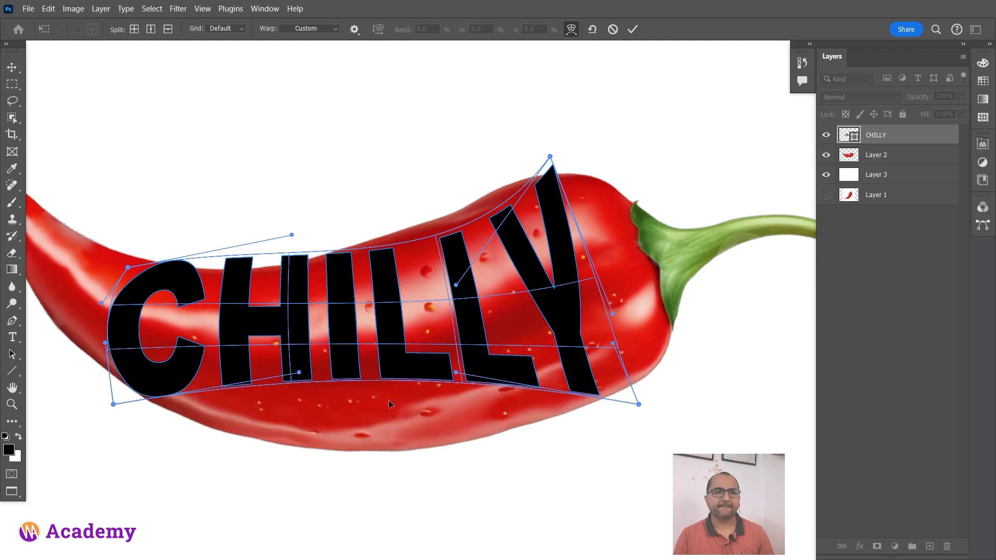
Bow the lower edge of the CHILLY warp down to the chilli's underside and pull its lower right corner slightly in.
{"action": "left_click_drag", "start_coordinate": [300, 373], "coordinate": [311, 494]}
{"action": "left_click_drag", "start_coordinate": [455, 374], "coordinate": [482, 472]}
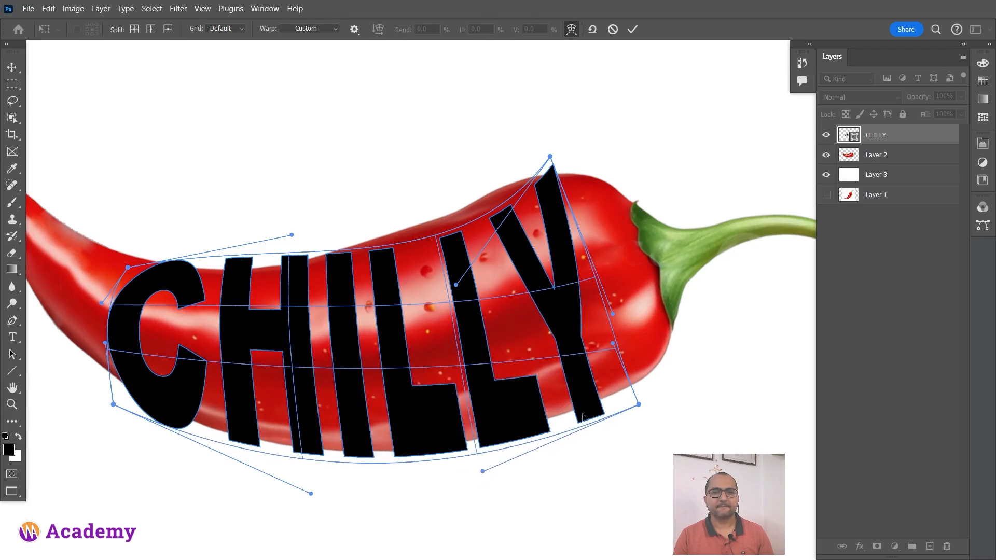
{"action": "left_click_drag", "start_coordinate": [639, 405], "coordinate": [635, 394]}
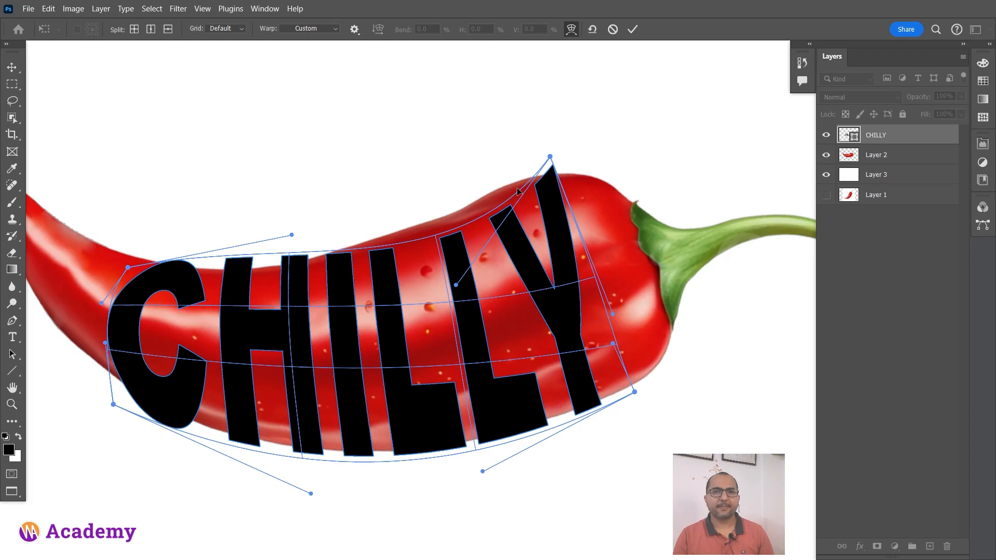
Curve the upper edge of the CHILLY warp along the chilli's upper contour and apply the warp.
{"action": "left_click_drag", "start_coordinate": [457, 287], "coordinate": [402, 224]}
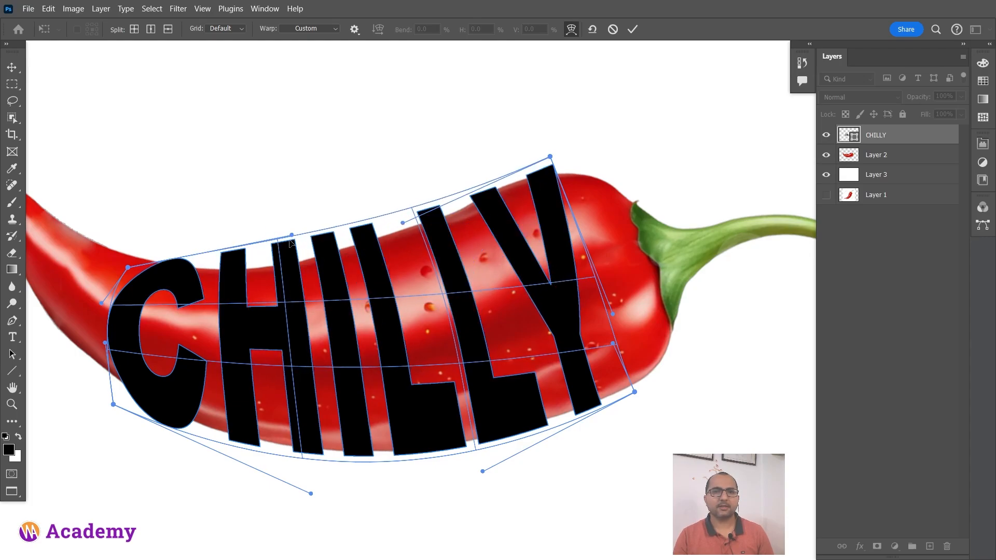
{"action": "left_click_drag", "start_coordinate": [292, 236], "coordinate": [303, 269]}
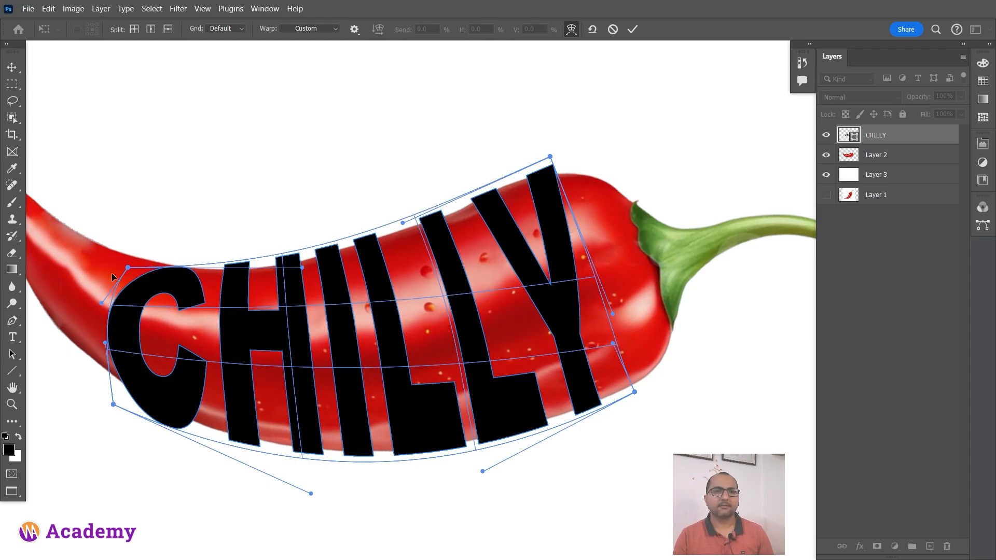
{"action": "left_click_drag", "start_coordinate": [128, 270], "coordinate": [128, 264]}
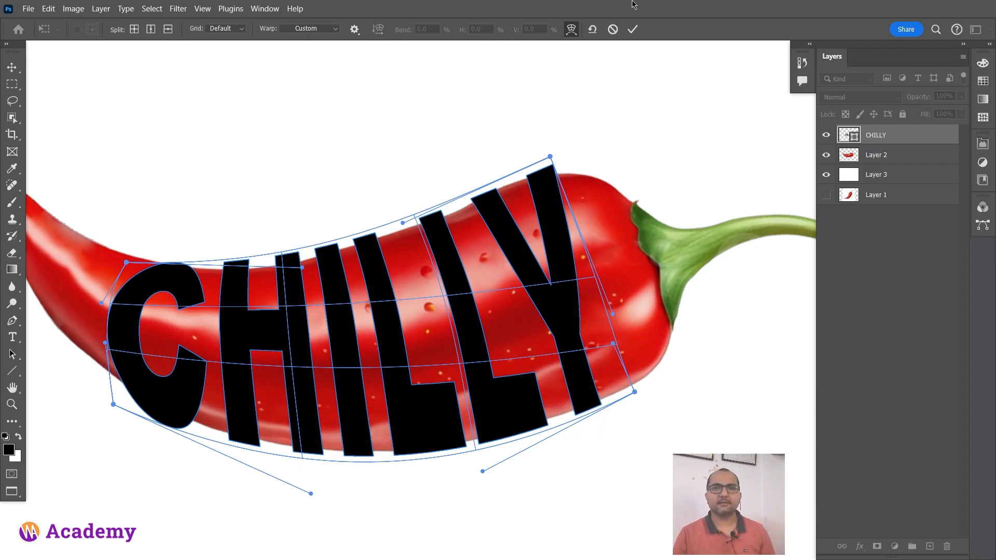
{"action": "left_click", "coordinate": [639, 26]}
Load the outline of the CHILLY shape as a selection and hide the CHILLY layer.
{"action": "scroll", "coordinate": [569, 190], "scroll_direction": "down", "scroll_amount": 4}
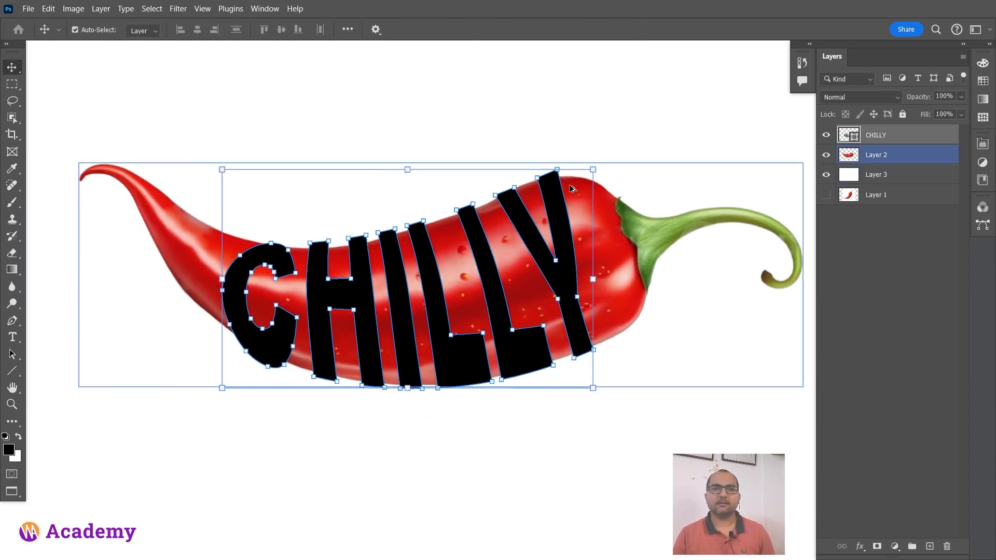
{"action": "left_click_drag", "start_coordinate": [574, 270], "coordinate": [542, 273]}
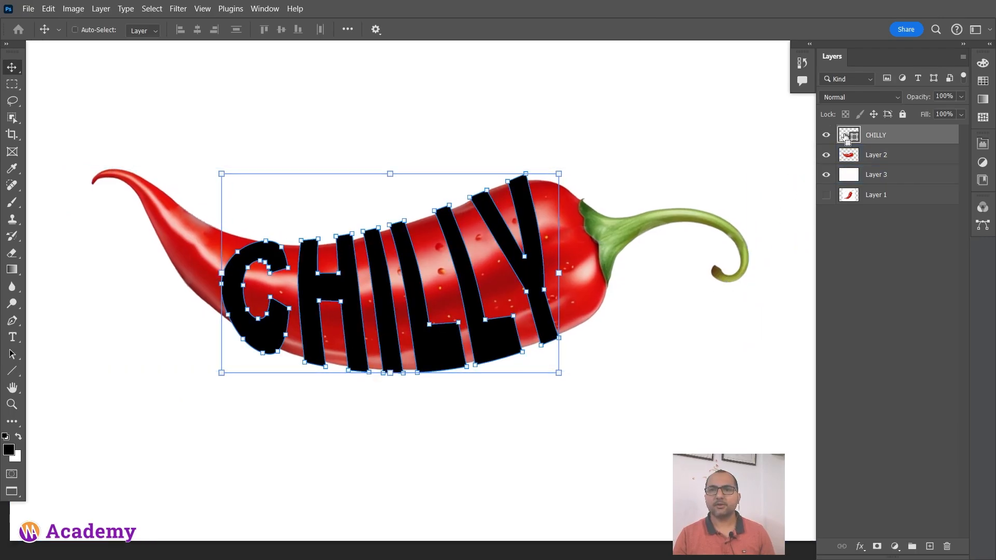
{"action": "left_click", "coordinate": [844, 137], "text": "ctrl"}
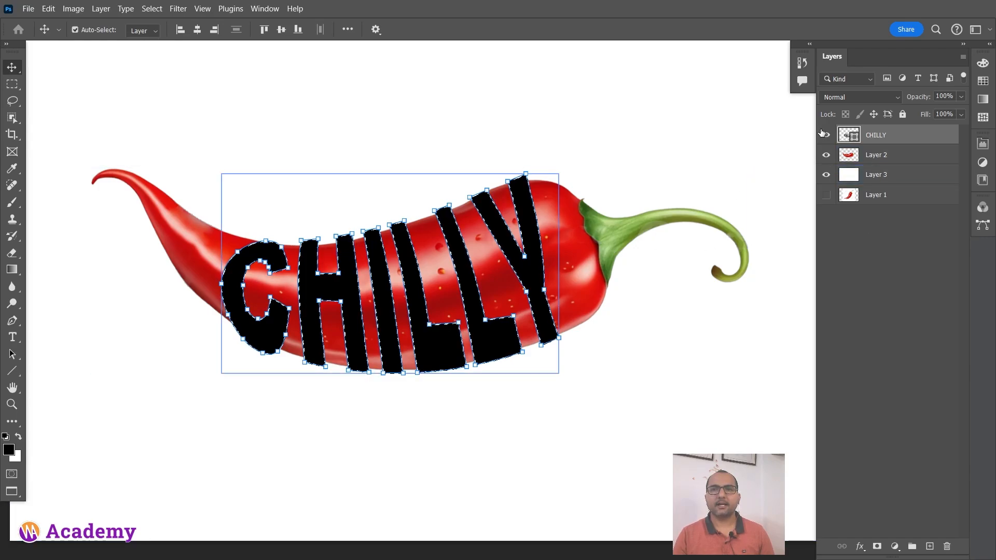
{"action": "left_click", "coordinate": [826, 135]}
{"action": "scroll", "coordinate": [501, 267], "scroll_direction": "down", "scroll_amount": 2}
{"action": "scroll", "coordinate": [501, 263], "scroll_direction": "down", "scroll_amount": 1}
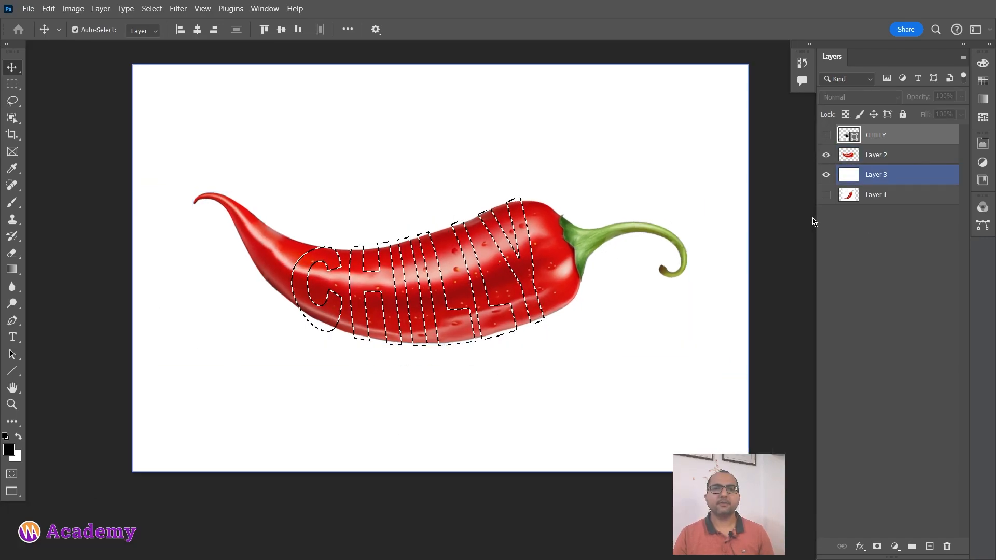
{"action": "left_click_drag", "start_coordinate": [637, 230], "coordinate": [593, 263]}
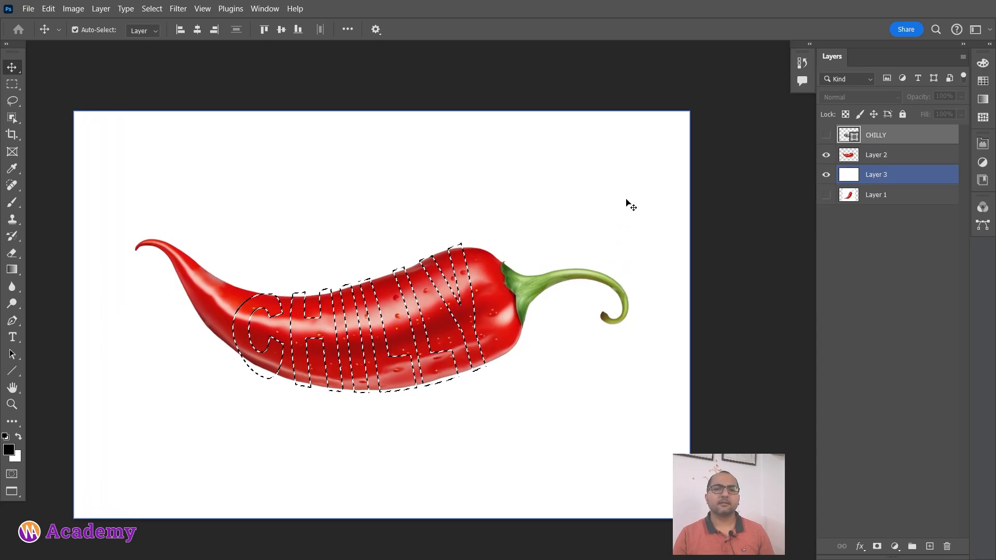
{"action": "left_click", "coordinate": [650, 44]}
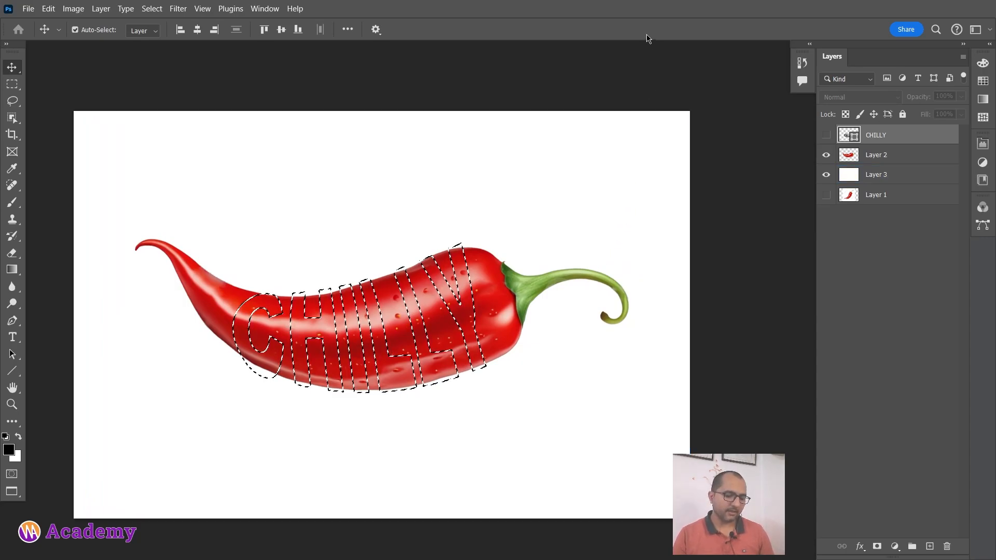
Invert the letter selection and add it as a layer mask to Layer 2, cutting the letters out of the chilli.
{"action": "left_click", "coordinate": [152, 8]}
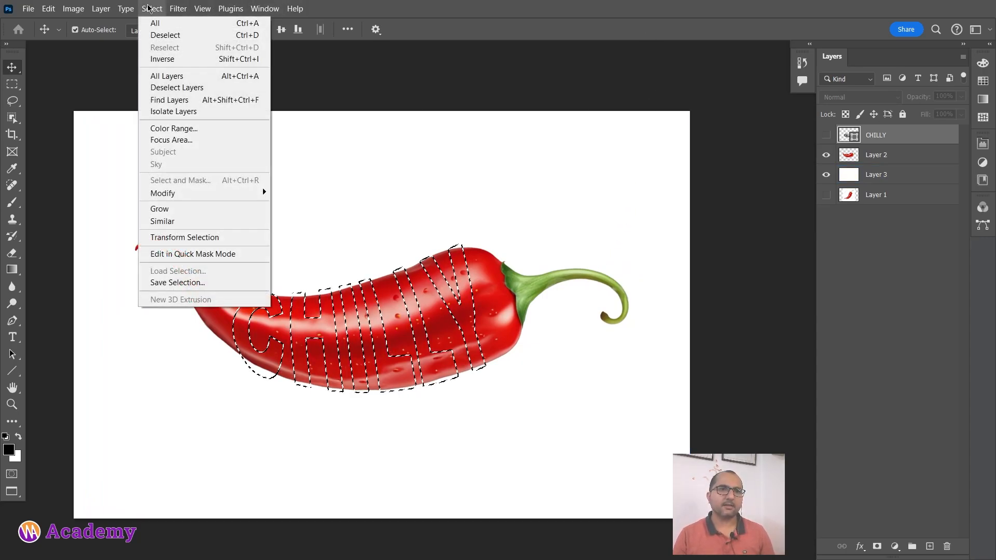
{"action": "left_click", "coordinate": [206, 59]}
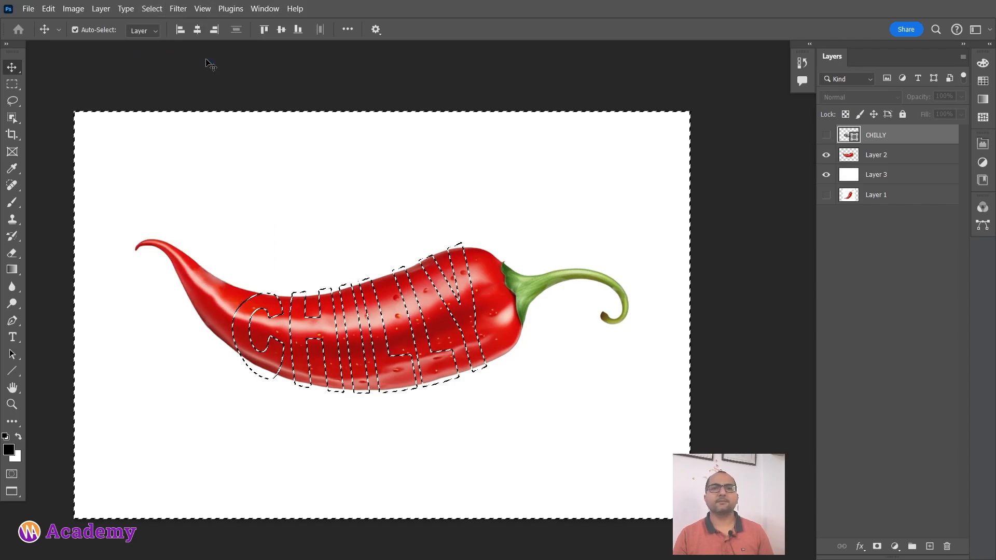
{"action": "left_click", "coordinate": [304, 213]}
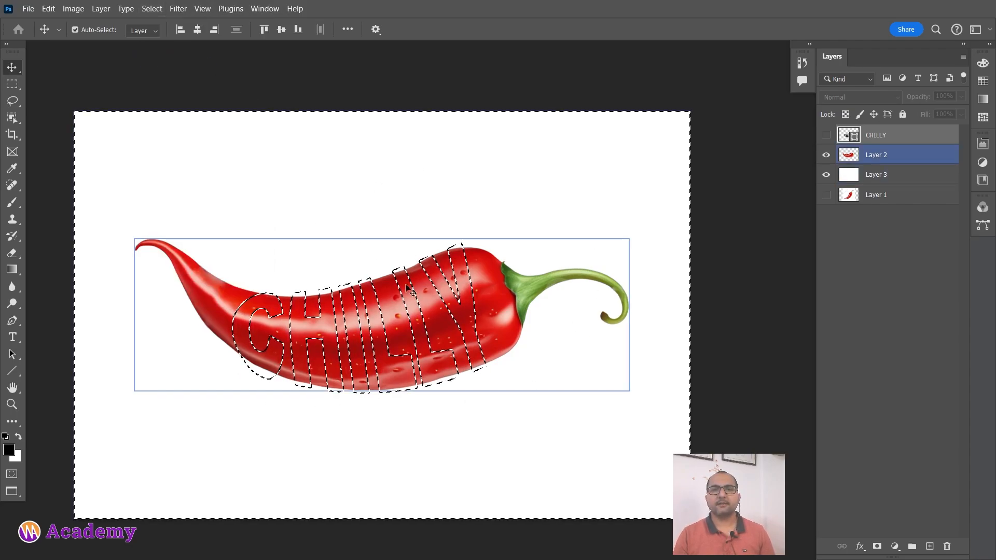
{"action": "left_click", "coordinate": [543, 336]}
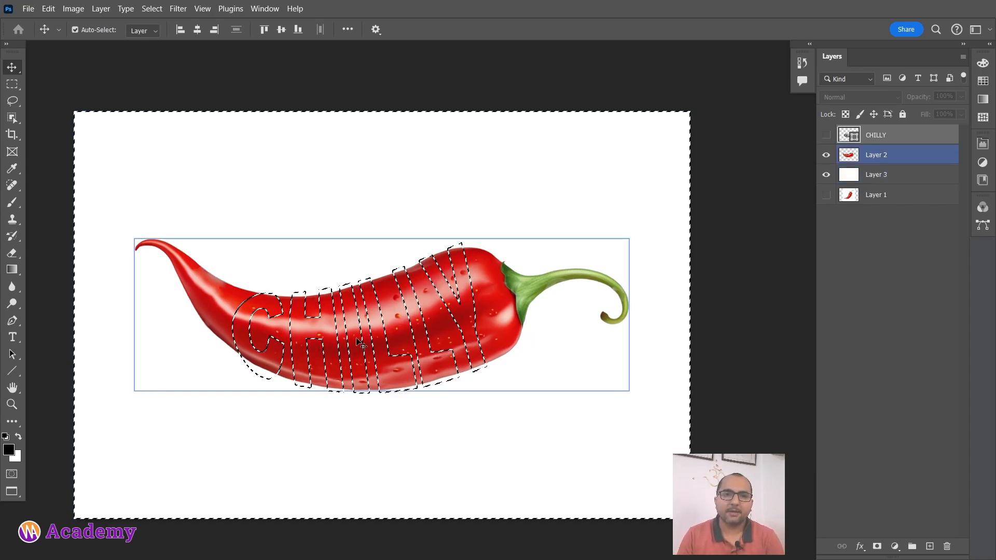
{"action": "left_click", "coordinate": [886, 155]}
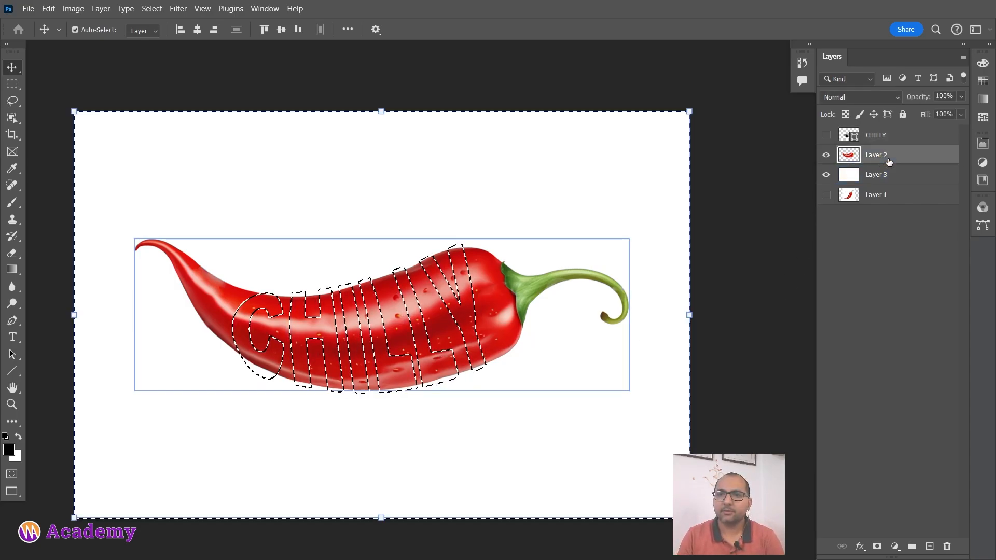
{"action": "left_click", "coordinate": [877, 547], "text": "alt"}
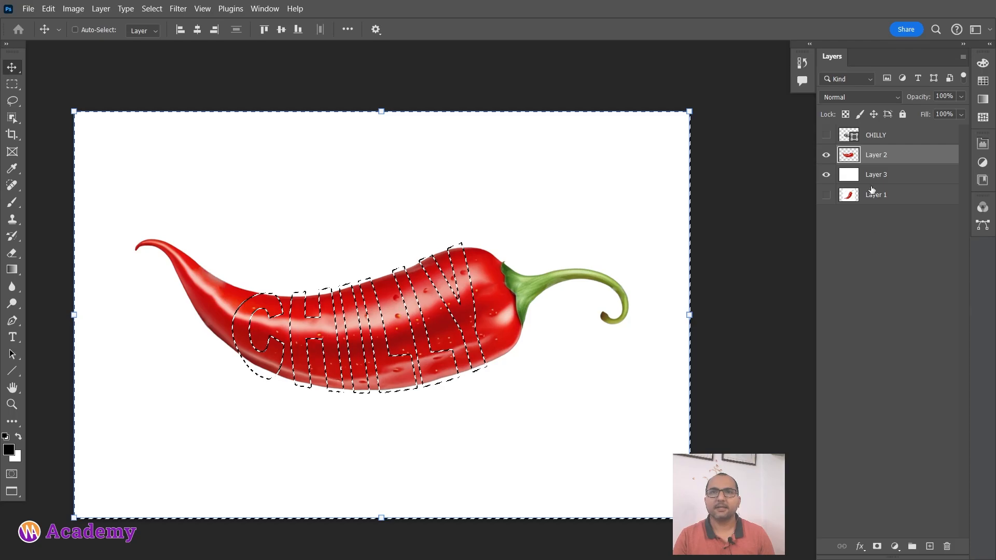
Undo the layer mask and the inverted selection, returning to the visible CHILLY layer with nothing selected.
{"action": "key", "text": "ctrl+z"}
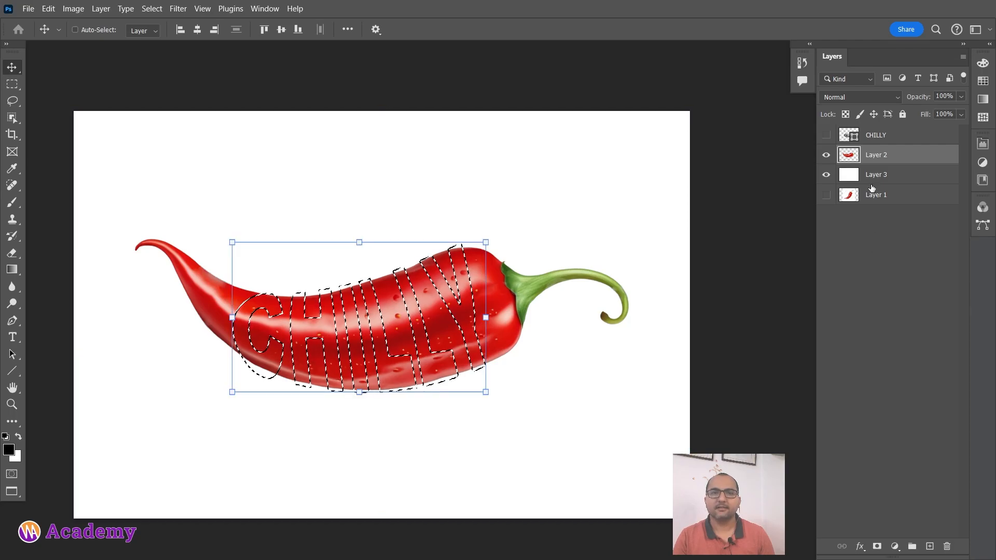
{"action": "key", "text": "ctrl+z"}
{"action": "key", "text": "ctrl+d"}
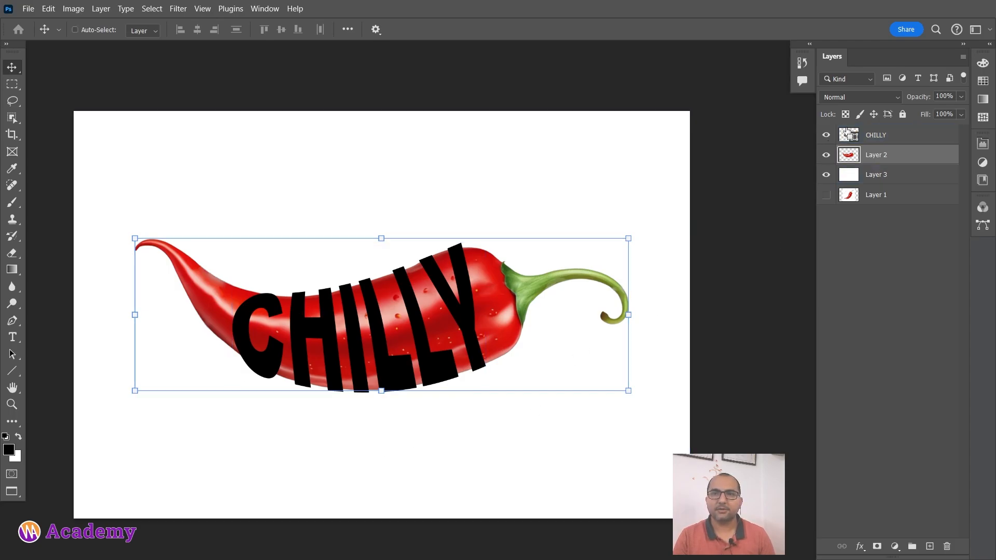
Load the CHILLY shape's outline as a selection, make Layer 2 the target and hide the CHILLY layer.
{"action": "left_click", "coordinate": [846, 136], "text": "ctrl"}
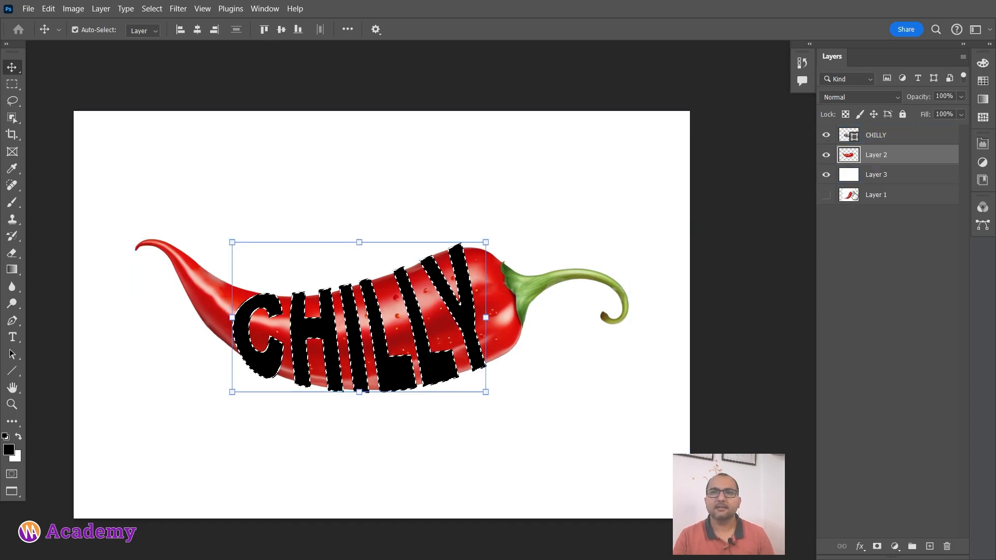
{"action": "left_click", "coordinate": [860, 176]}
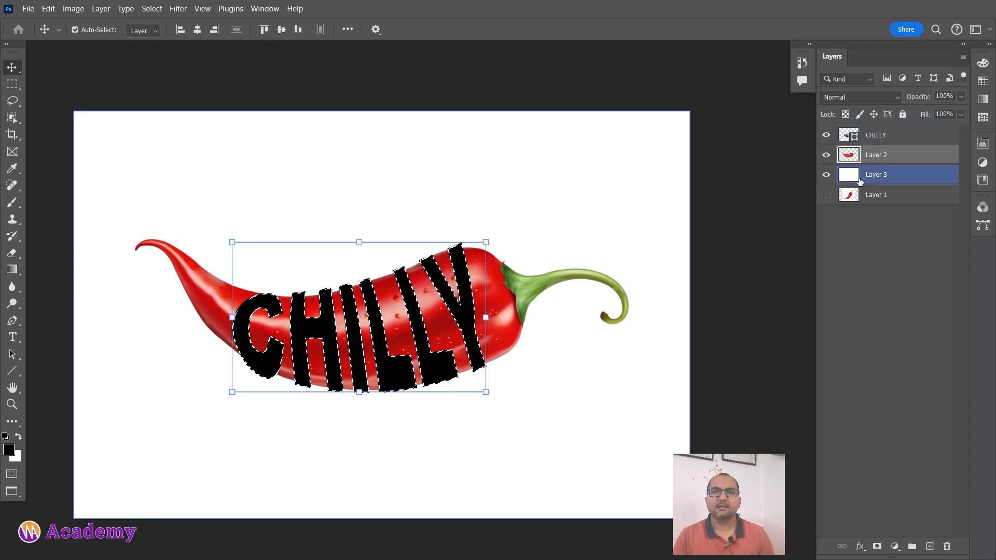
{"action": "left_click", "coordinate": [826, 134]}
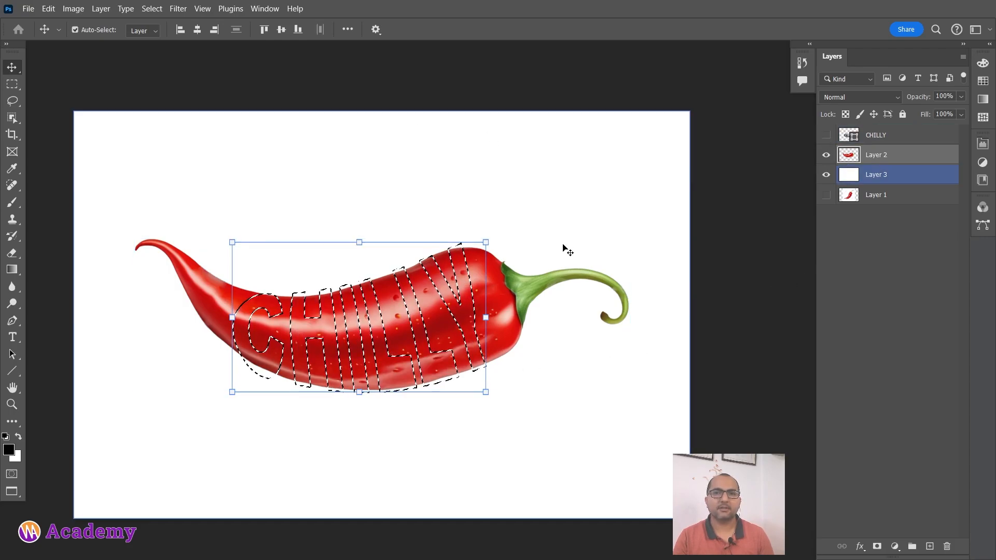
Invert the letter selection and apply it to Layer 2 as a layer mask that cuts the letters out of the chilli.
{"action": "left_click", "coordinate": [152, 9]}
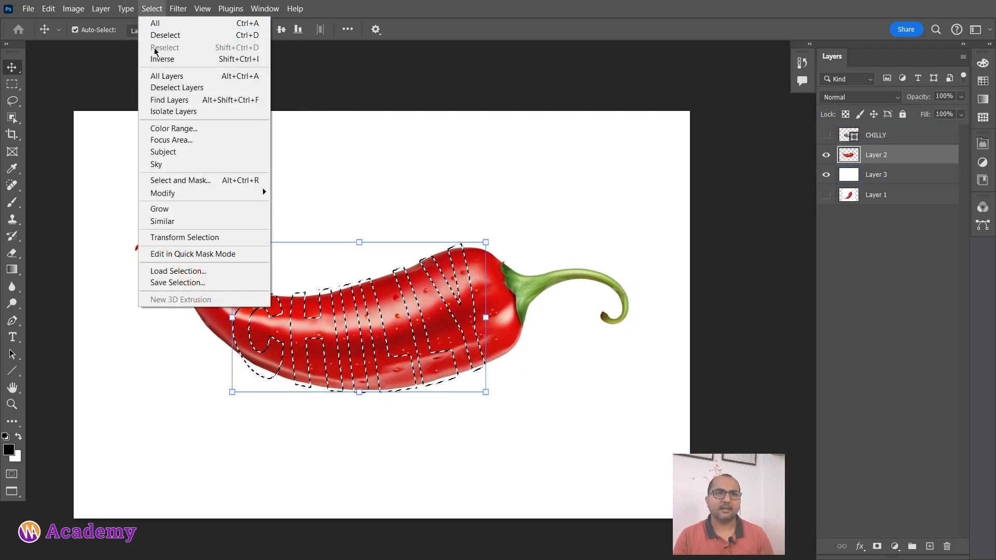
{"action": "left_click", "coordinate": [162, 59]}
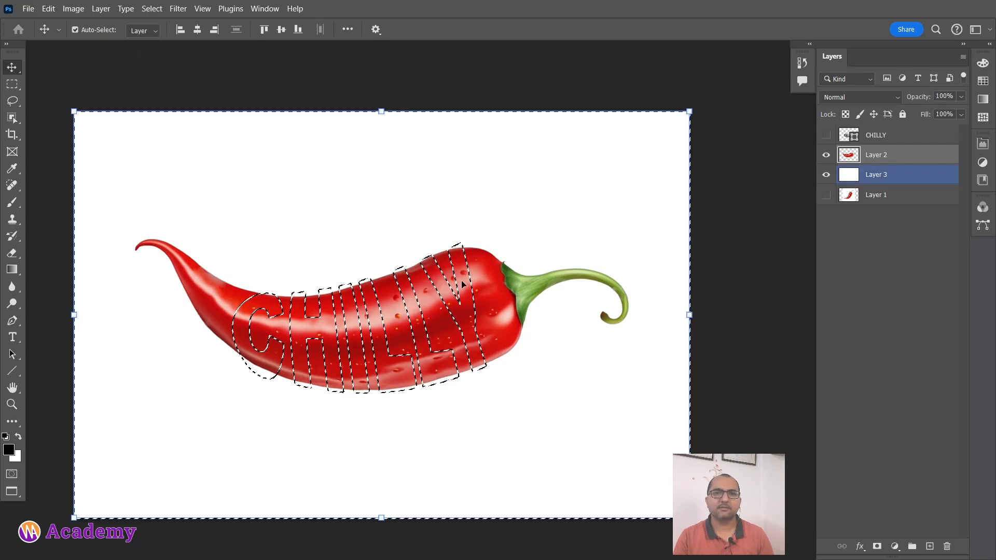
{"action": "left_click", "coordinate": [826, 155]}
{"action": "left_click", "coordinate": [826, 155]}
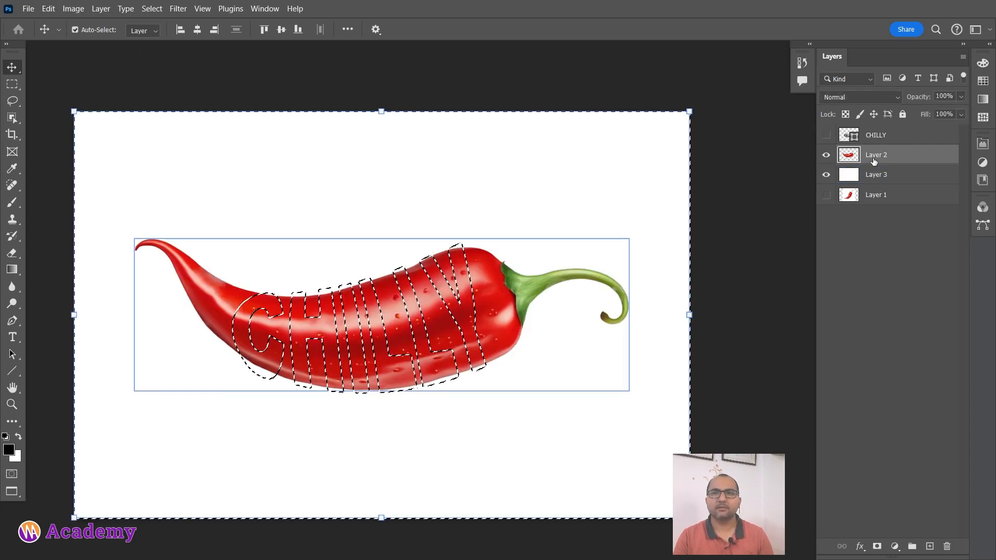
{"action": "left_click", "coordinate": [877, 546]}
{"action": "scroll", "coordinate": [499, 217], "scroll_direction": "down", "scroll_amount": 2}
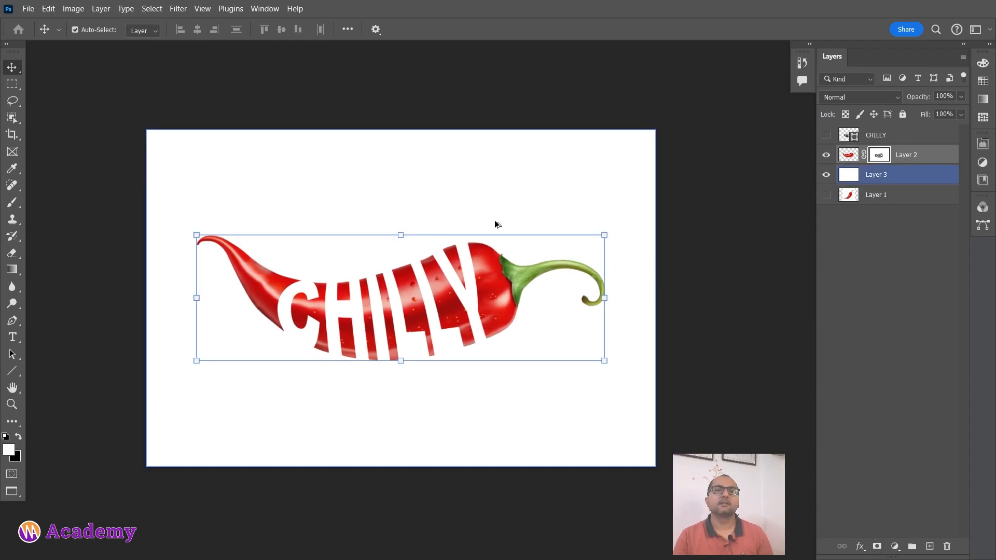
Compare the chilli with the Layer 2 mask disabled and enabled, and examine the mask on its own.
{"action": "left_click", "coordinate": [882, 156], "text": "shift"}
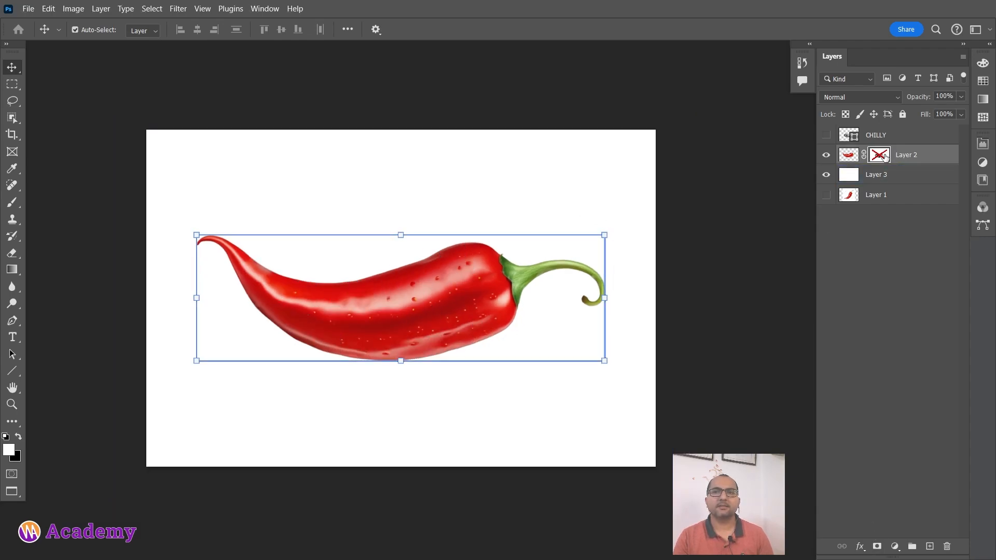
{"action": "left_click", "coordinate": [882, 156], "text": "shift"}
{"action": "left_click", "coordinate": [882, 156], "text": "alt"}
{"action": "left_click", "coordinate": [882, 155], "text": "alt"}
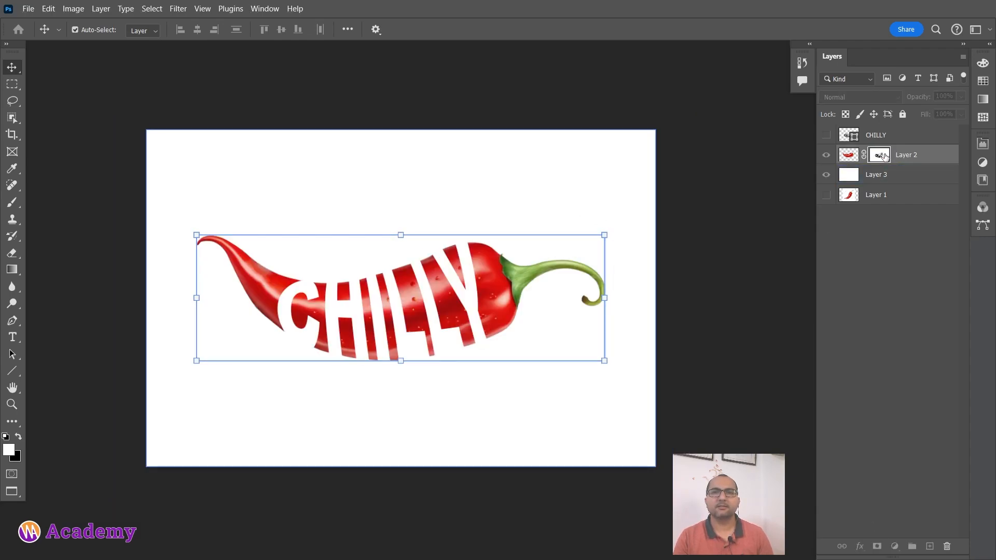
{"action": "left_click", "coordinate": [882, 156], "text": "alt"}
{"action": "left_click", "coordinate": [892, 175]}
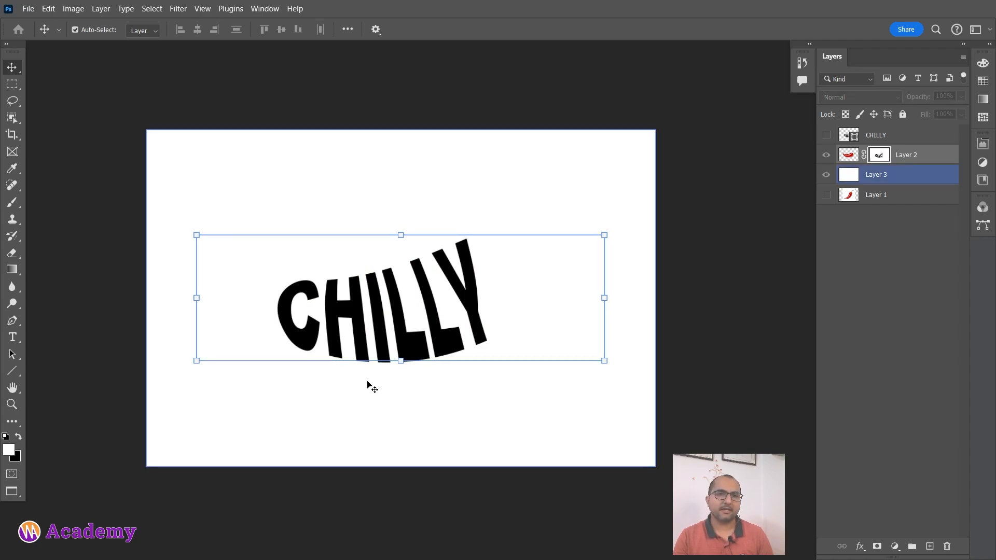
{"action": "left_click", "coordinate": [864, 161]}
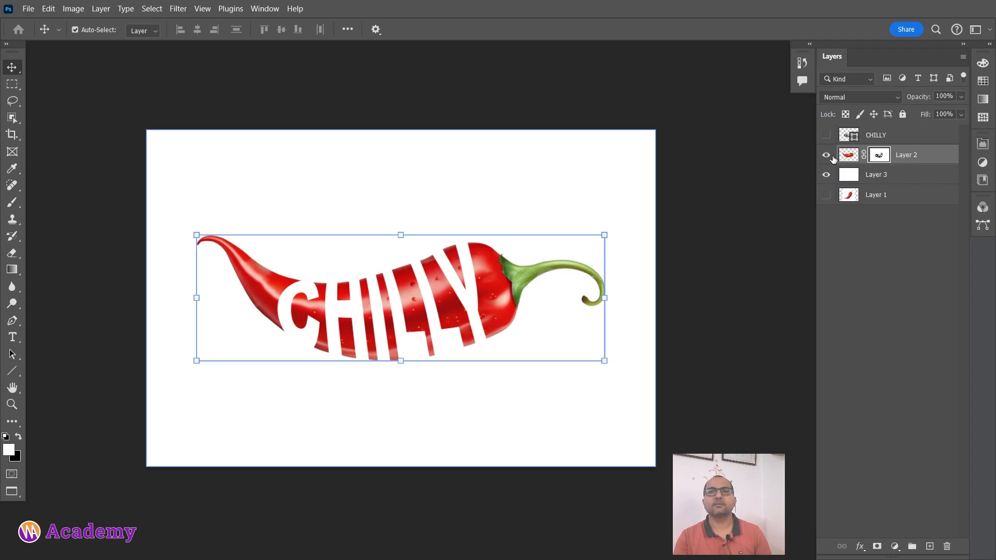
{"action": "left_click", "coordinate": [831, 156]}
{"action": "left_click", "coordinate": [832, 156]}
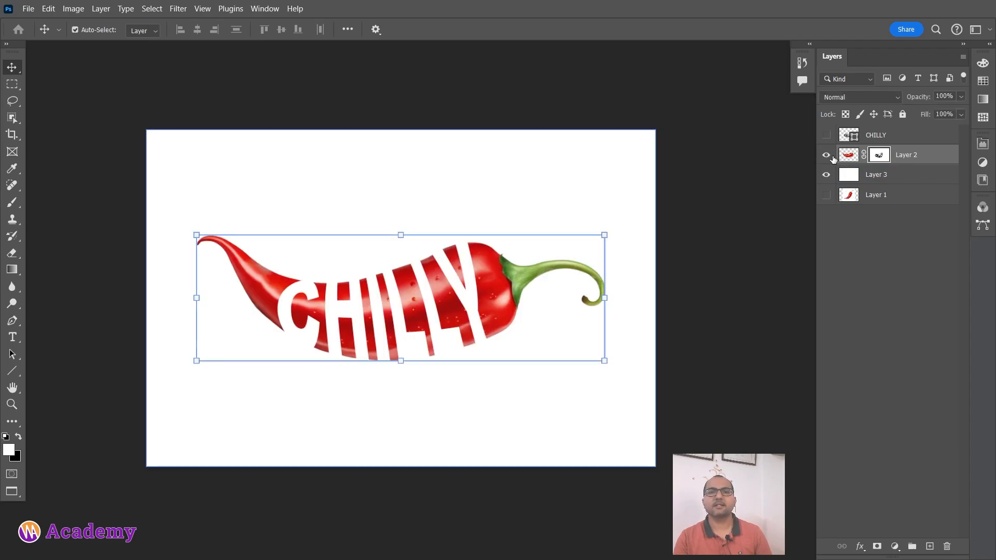
{"action": "left_click", "coordinate": [879, 154], "text": "alt"}
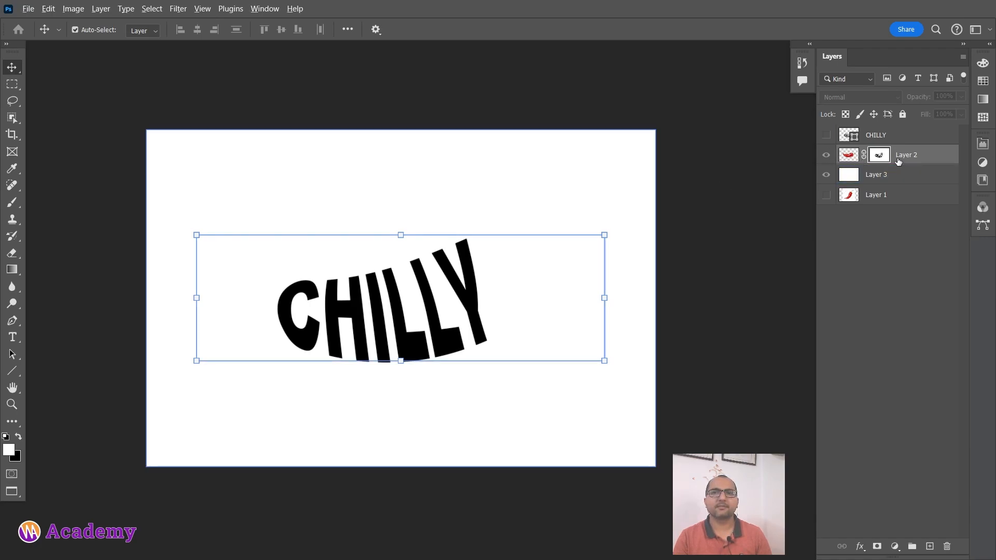
{"action": "left_click", "coordinate": [880, 155], "text": "alt"}
Hide most of the green stem by painting black on the Layer 2 mask with a size 98 brush, and inspect the mask alone.
{"action": "scroll", "coordinate": [500, 295], "scroll_direction": "up", "scroll_amount": 1}
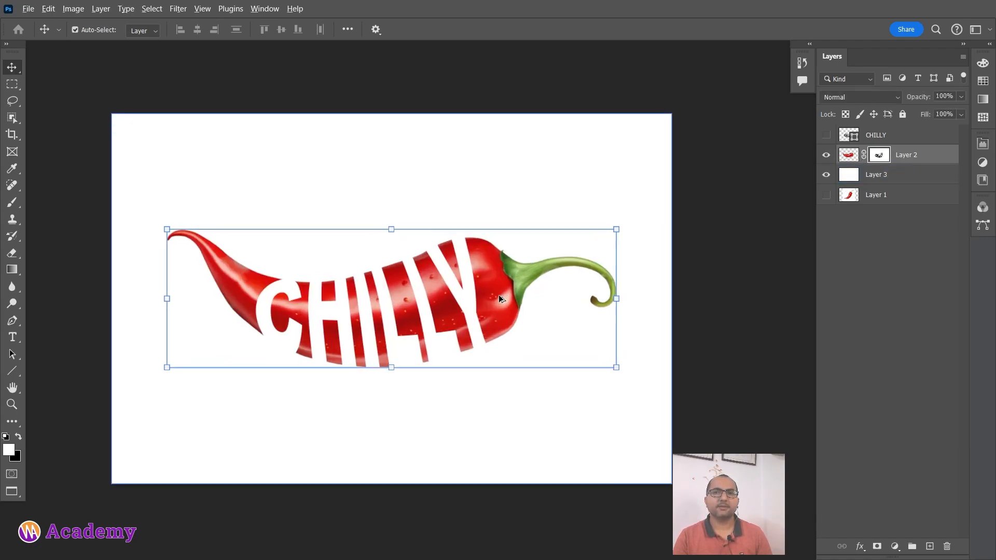
{"action": "scroll", "coordinate": [499, 295], "scroll_direction": "up", "scroll_amount": 2}
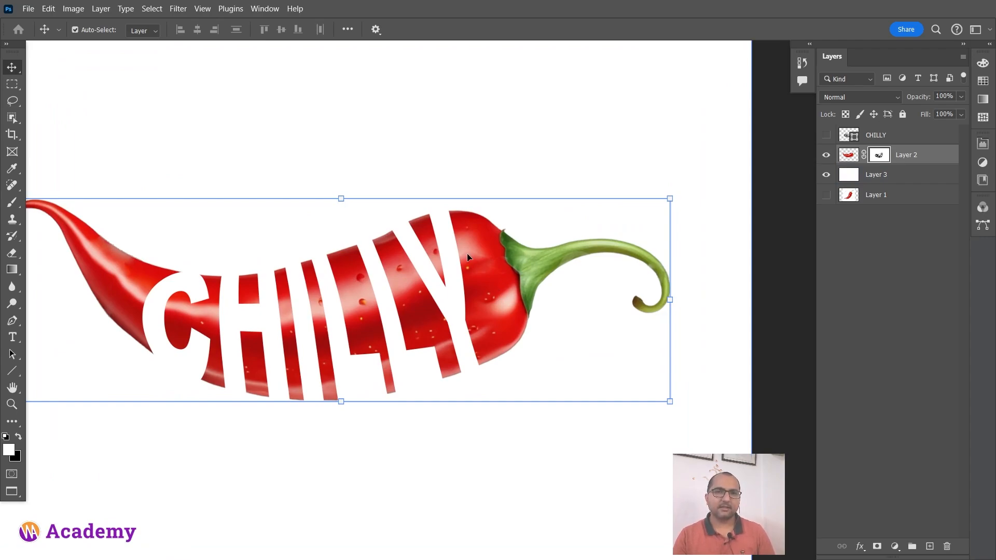
{"action": "key", "text": "b"}
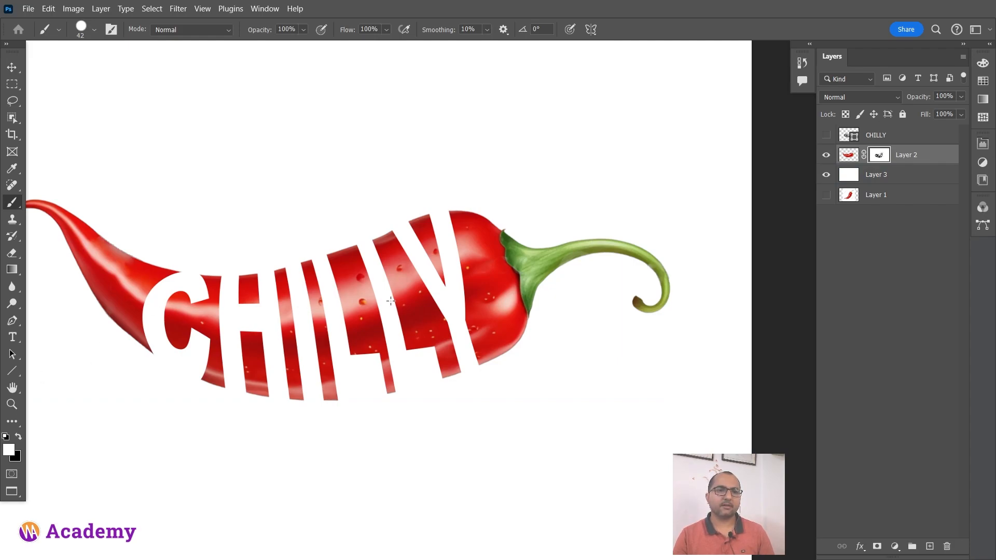
{"action": "left_click", "coordinate": [12, 473]}
{"action": "left_click_drag", "start_coordinate": [429, 317], "coordinate": [437, 317]}
{"action": "mouse_move", "coordinate": [449, 259]}
{"action": "left_mouse_down"}
{"action": "mouse_move", "coordinate": [539, 279]}
{"action": "mouse_move", "coordinate": [634, 239]}
{"action": "mouse_move", "coordinate": [659, 259]}
{"action": "mouse_move", "coordinate": [619, 308]}
{"action": "left_mouse_up"}
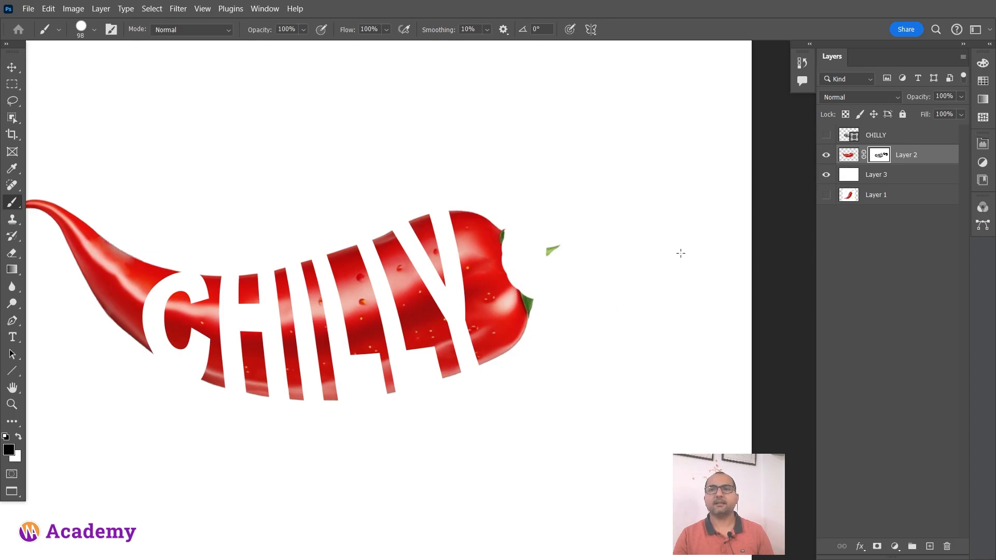
{"action": "left_click", "coordinate": [877, 157], "text": "alt"}
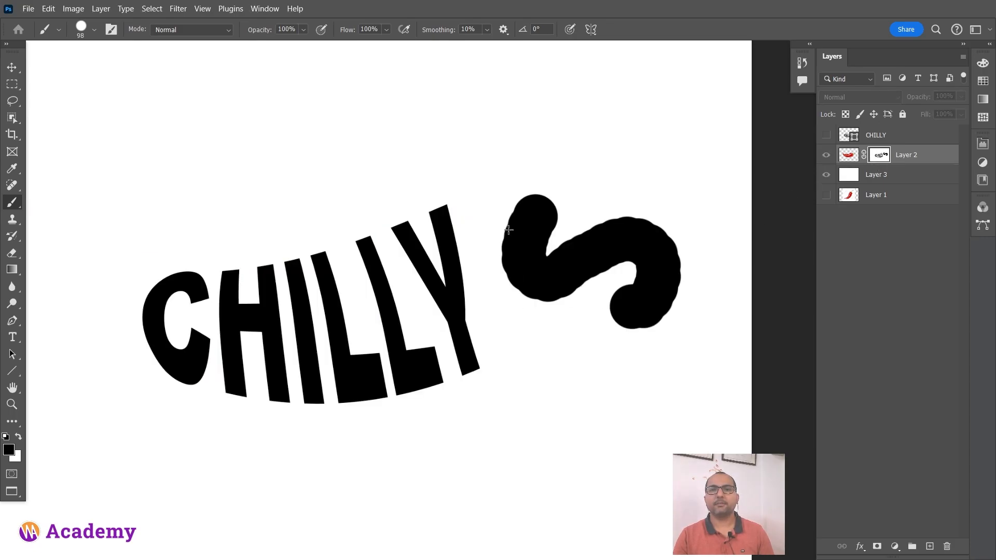
{"action": "left_click", "coordinate": [881, 157], "text": "alt"}
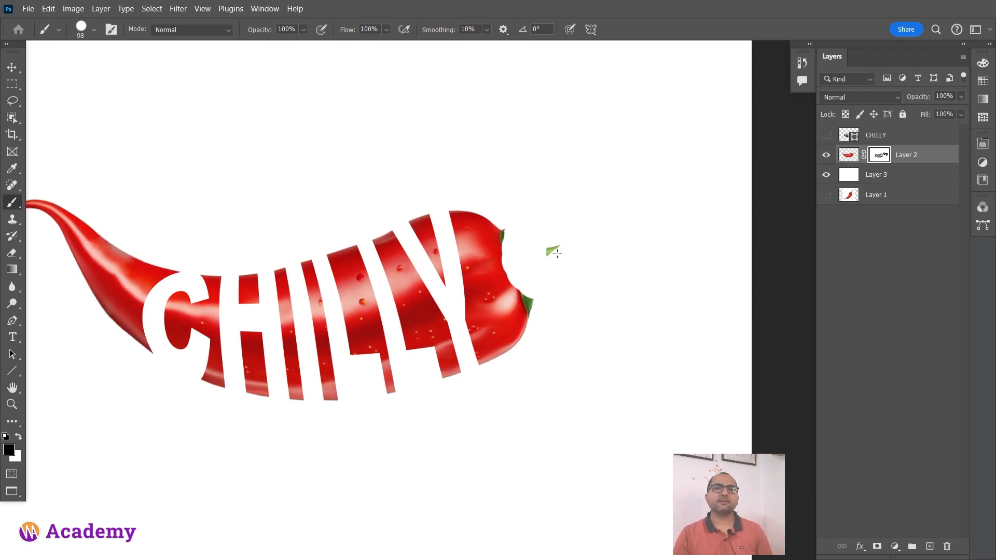
Restore the stem by painting white on the Layer 2 mask, and undo a trial stroke across the letters.
{"action": "key", "text": "x"}
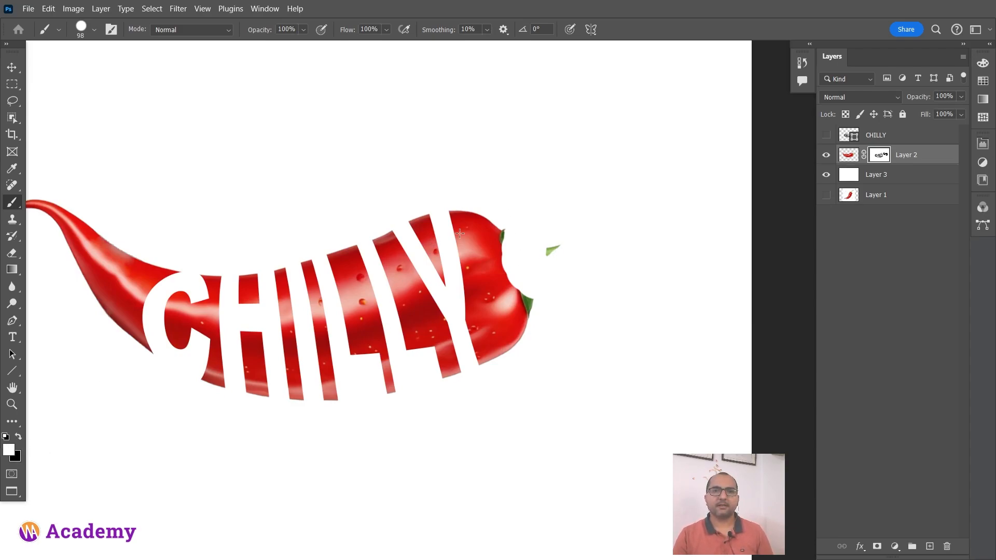
{"action": "mouse_move", "coordinate": [507, 216]}
{"action": "left_mouse_down"}
{"action": "mouse_move", "coordinate": [521, 275]}
{"action": "mouse_move", "coordinate": [570, 254]}
{"action": "mouse_move", "coordinate": [650, 246]}
{"action": "mouse_move", "coordinate": [666, 295]}
{"action": "mouse_move", "coordinate": [648, 311]}
{"action": "mouse_move", "coordinate": [614, 293]}
{"action": "left_mouse_up"}
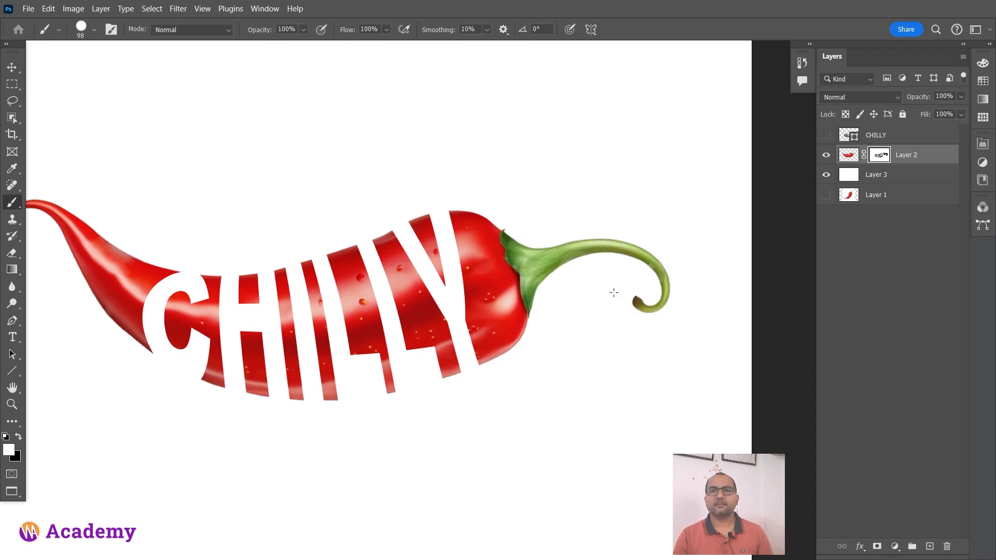
{"action": "mouse_move", "coordinate": [439, 303]}
{"action": "left_mouse_down"}
{"action": "mouse_move", "coordinate": [410, 358]}
{"action": "mouse_move", "coordinate": [391, 358]}
{"action": "mouse_move", "coordinate": [339, 406]}
{"action": "mouse_move", "coordinate": [400, 389]}
{"action": "mouse_move", "coordinate": [345, 363]}
{"action": "mouse_move", "coordinate": [408, 354]}
{"action": "mouse_move", "coordinate": [468, 288]}
{"action": "mouse_move", "coordinate": [452, 267]}
{"action": "mouse_move", "coordinate": [389, 330]}
{"action": "mouse_move", "coordinate": [374, 307]}
{"action": "mouse_move", "coordinate": [425, 233]}
{"action": "mouse_move", "coordinate": [407, 259]}
{"action": "mouse_move", "coordinate": [407, 220]}
{"action": "mouse_move", "coordinate": [392, 197]}
{"action": "mouse_move", "coordinate": [296, 311]}
{"action": "mouse_move", "coordinate": [342, 327]}
{"action": "left_mouse_up"}
{"action": "key", "text": "ctrl+z"}
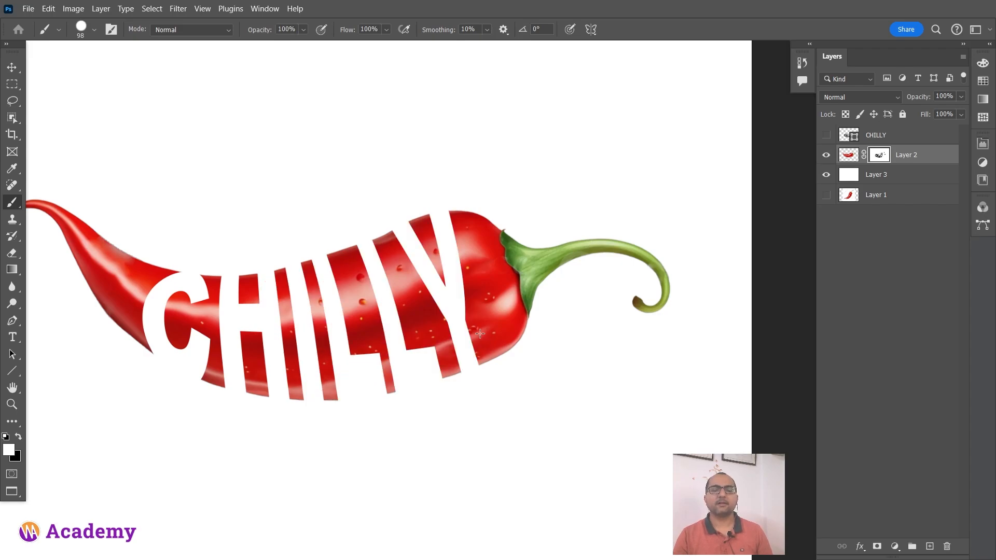
Hide the white Layer 3 and quick-export the transparent artwork as chilly.png to the Desktop.
{"action": "scroll", "coordinate": [414, 207], "scroll_direction": "down", "scroll_amount": 3, "text": "alt"}
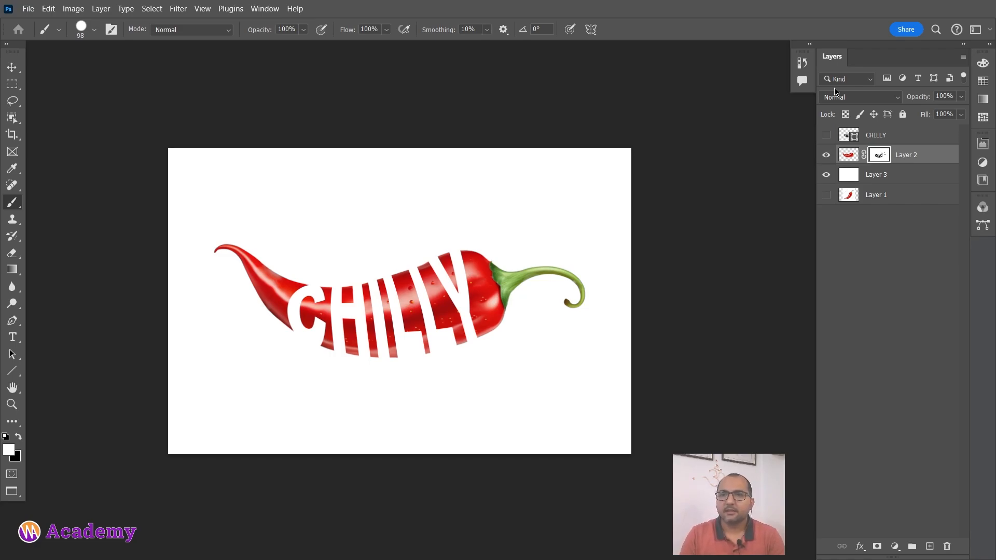
{"action": "left_click", "coordinate": [828, 176]}
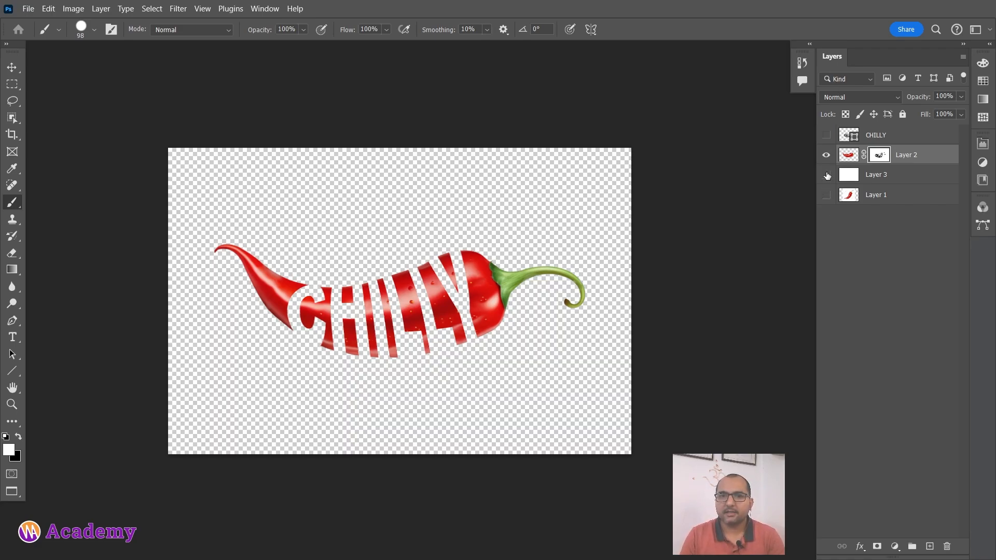
{"action": "left_click", "coordinate": [34, 9]}
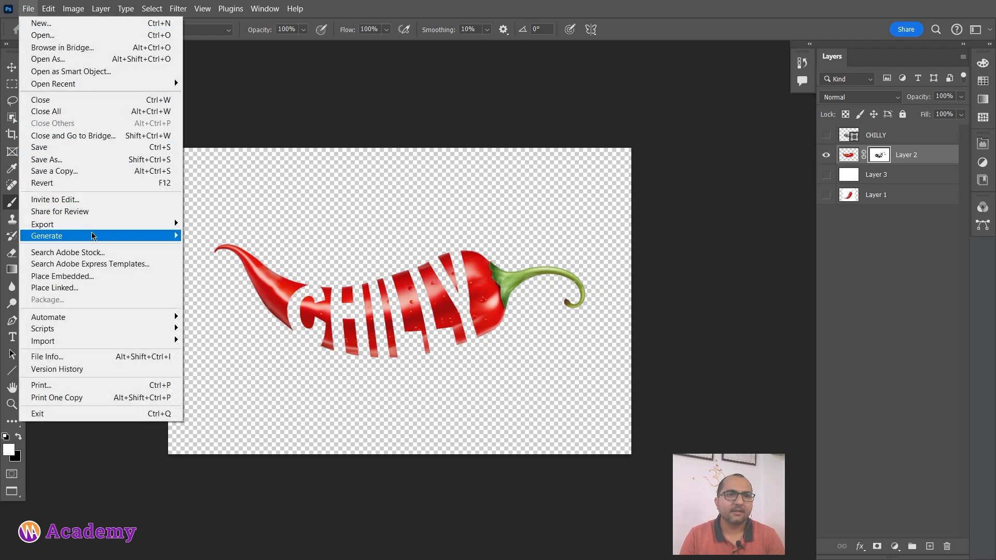
{"action": "mouse_move", "coordinate": [160, 230]}
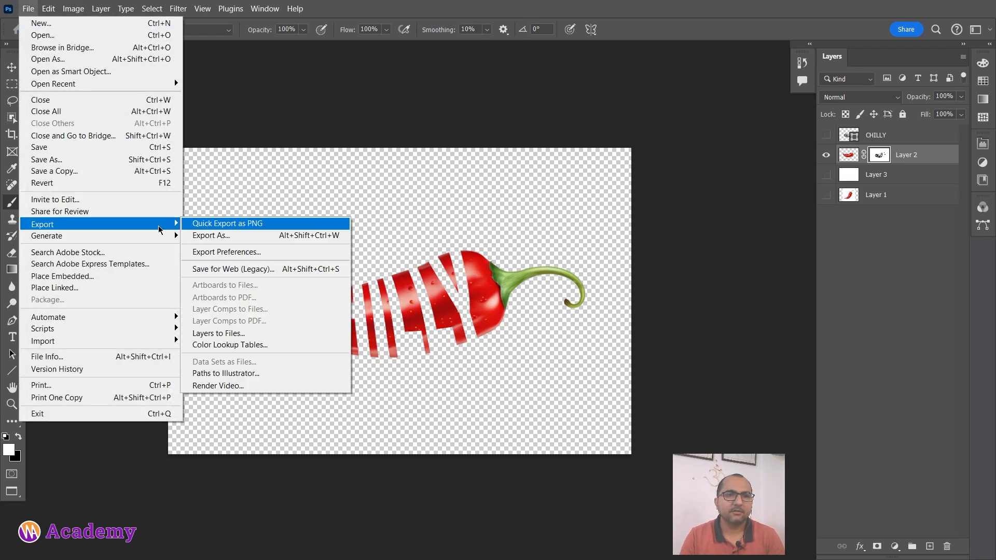
{"action": "left_click", "coordinate": [253, 225]}
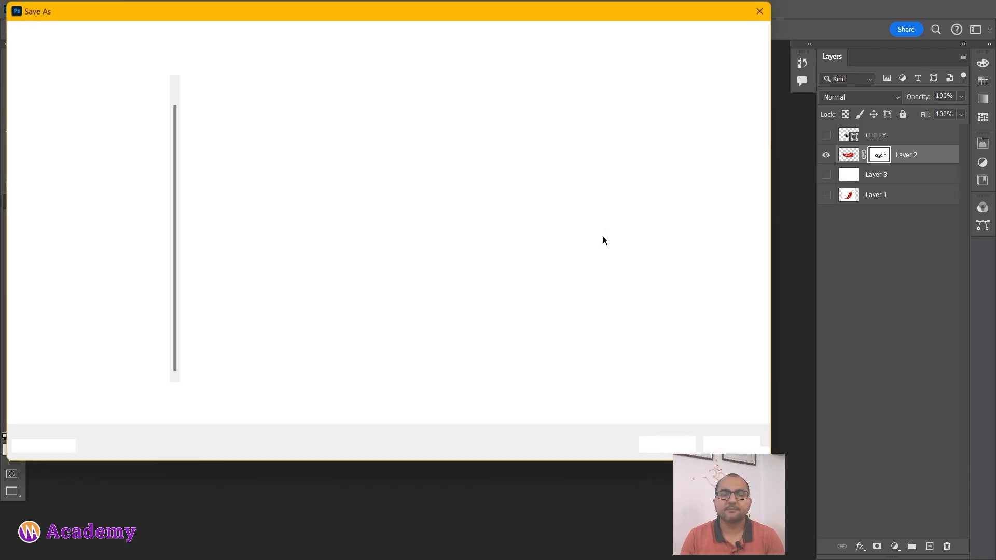
{"action": "scroll", "coordinate": [130, 170], "scroll_direction": "up", "scroll_amount": 2}
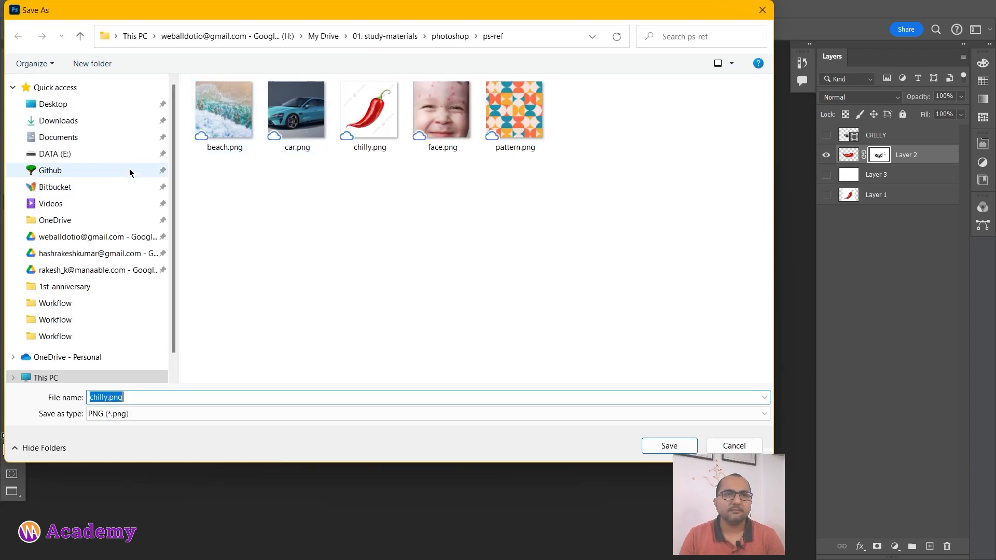
{"action": "left_click", "coordinate": [115, 105]}
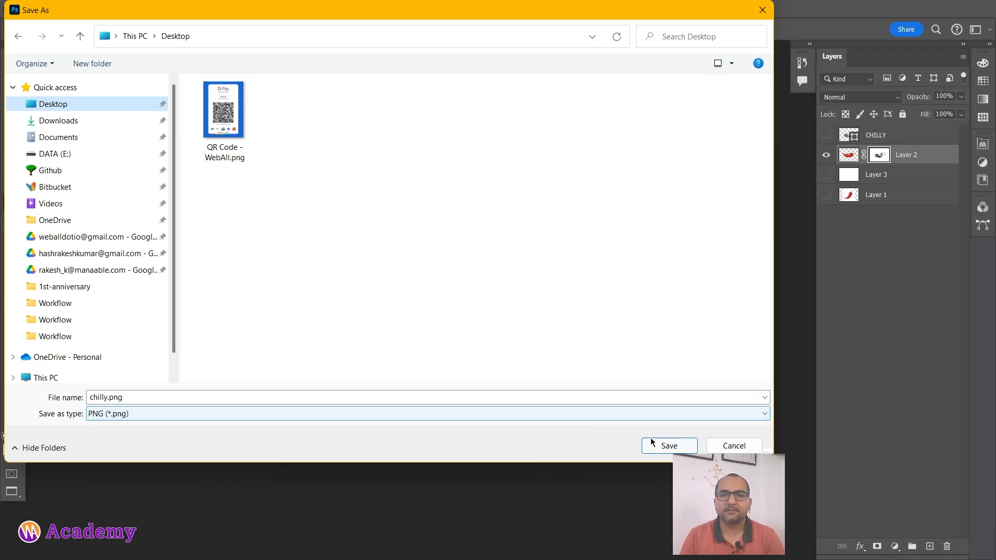
{"action": "left_click", "coordinate": [668, 446]}
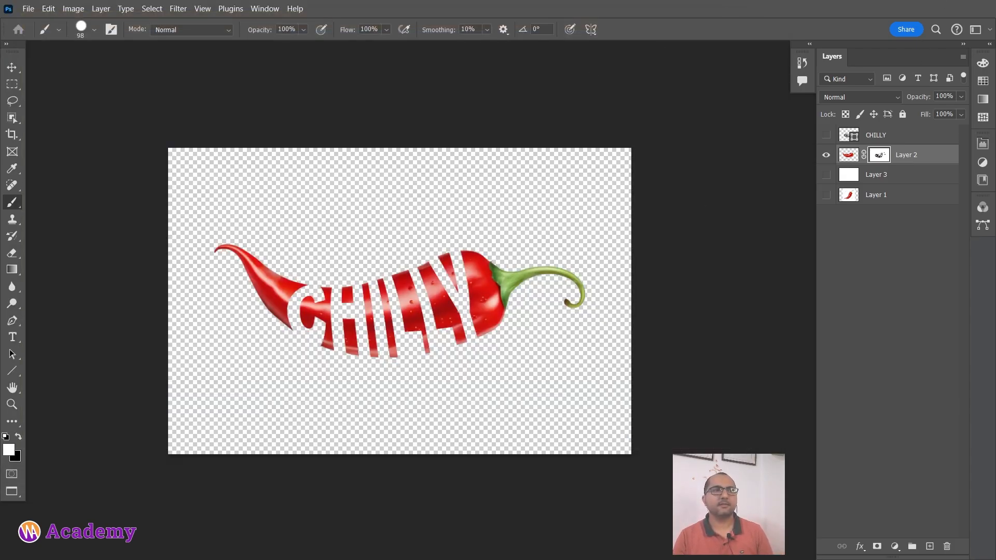
Open the exported chilly.png from the Desktop folder to check its transparent letter cutouts, and close the image viewer.
{"action": "left_click_drag", "start_coordinate": [0, 53], "coordinate": [725, 64]}
{"action": "left_click", "coordinate": [319, 164]}
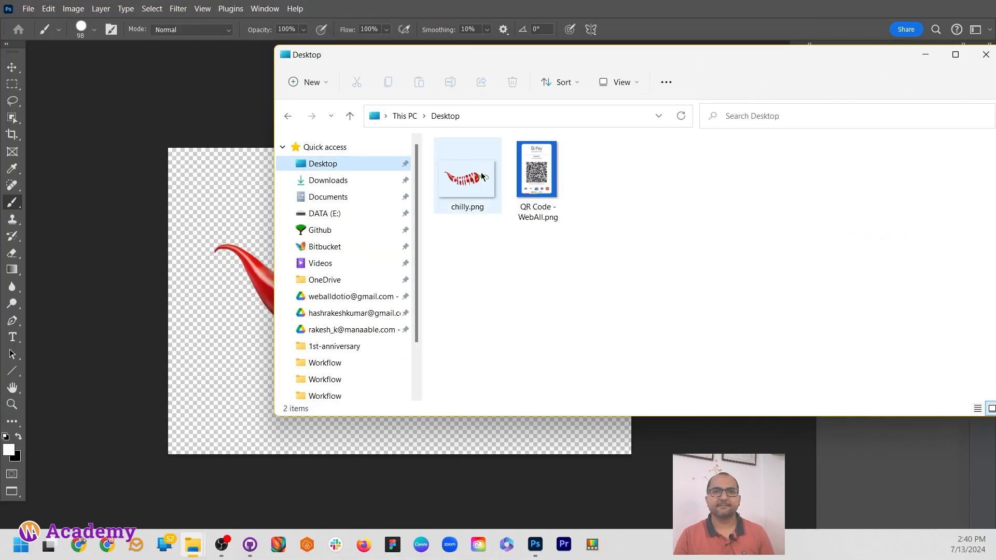
{"action": "left_click", "coordinate": [465, 207]}
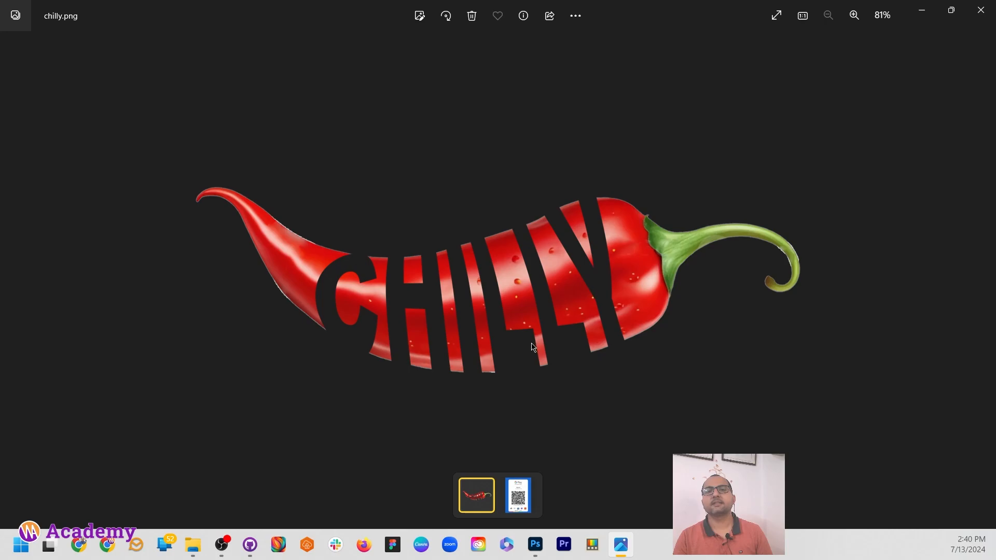
{"action": "left_click", "coordinate": [993, 6]}
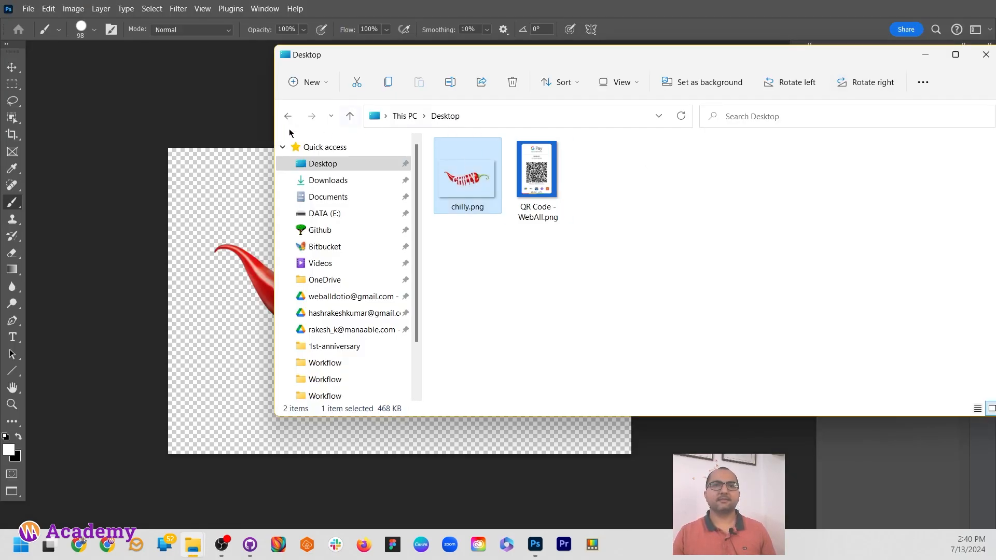
Return to Photoshop and show the white Layer 3 behind the masked chilli again.
{"action": "left_click", "coordinate": [254, 110]}
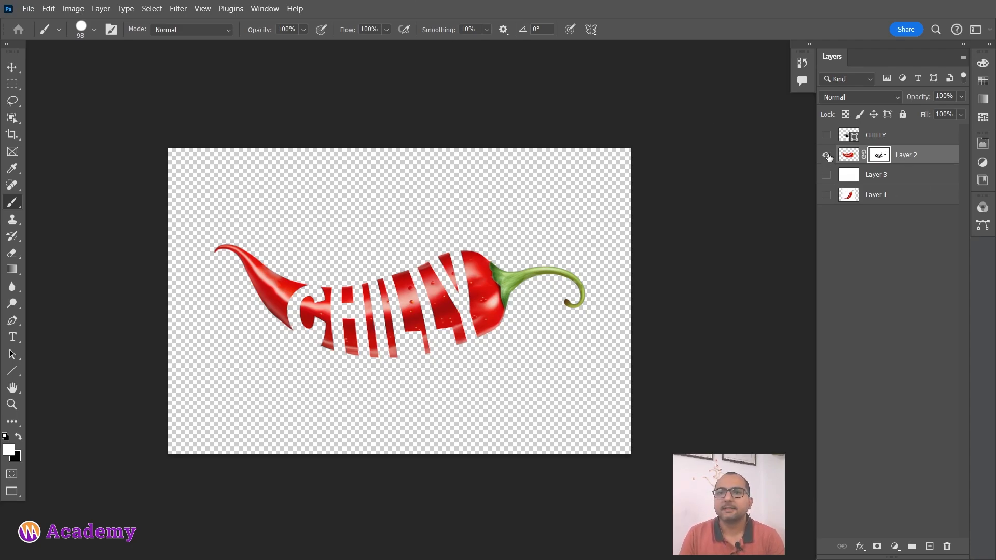
{"action": "left_click", "coordinate": [826, 175]}
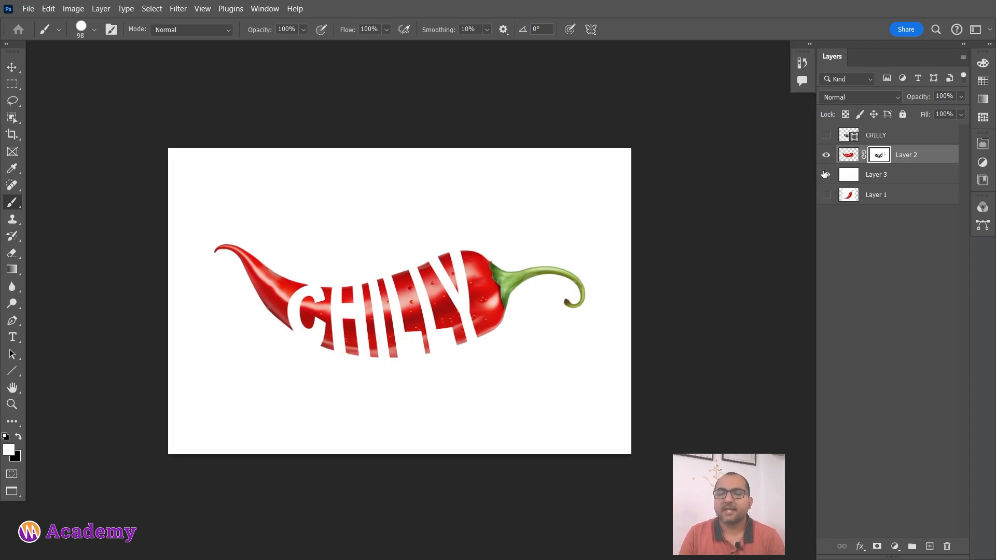